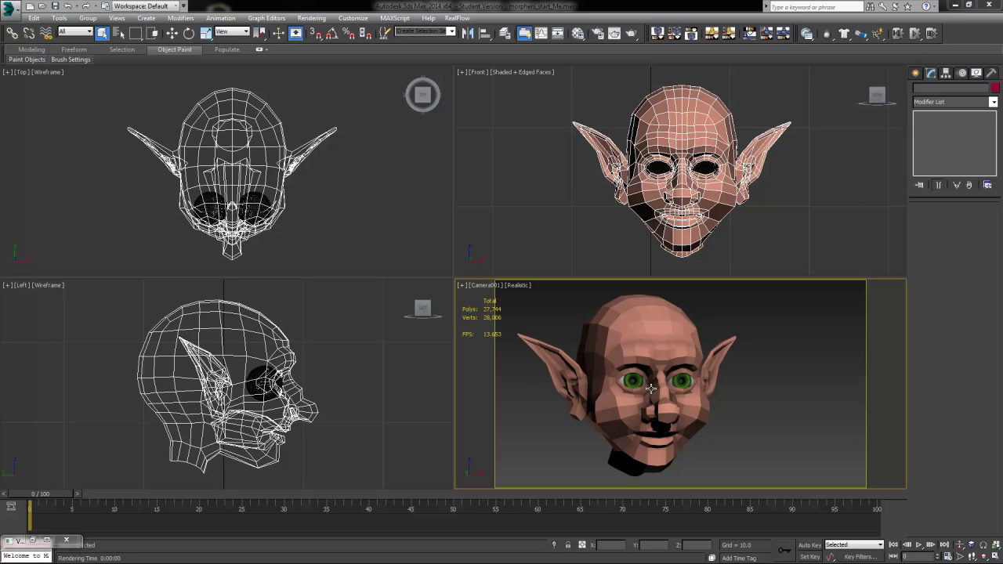
Hide the polygon statistics in the Camera001 viewport and select the elf head
key(7)
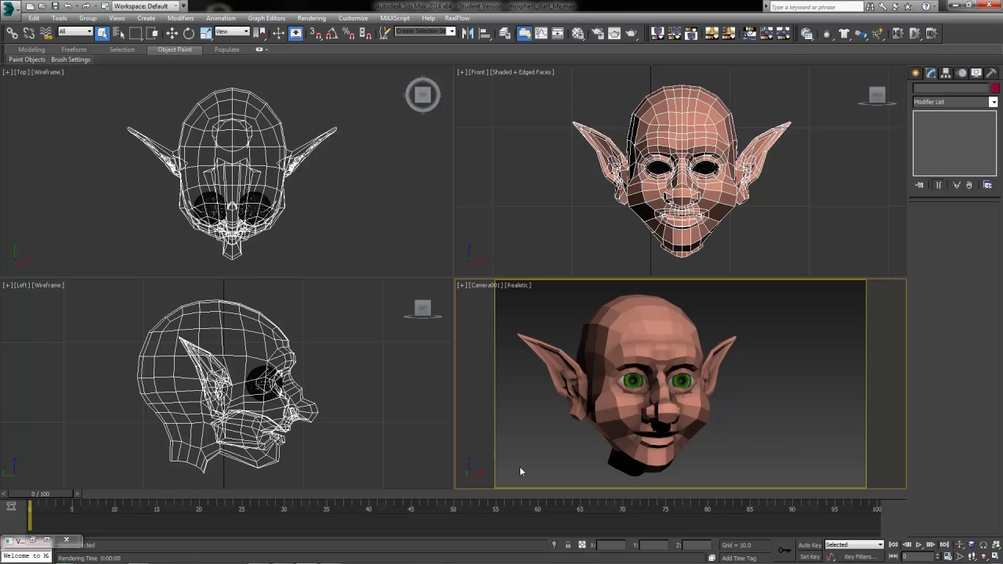
click(649, 435)
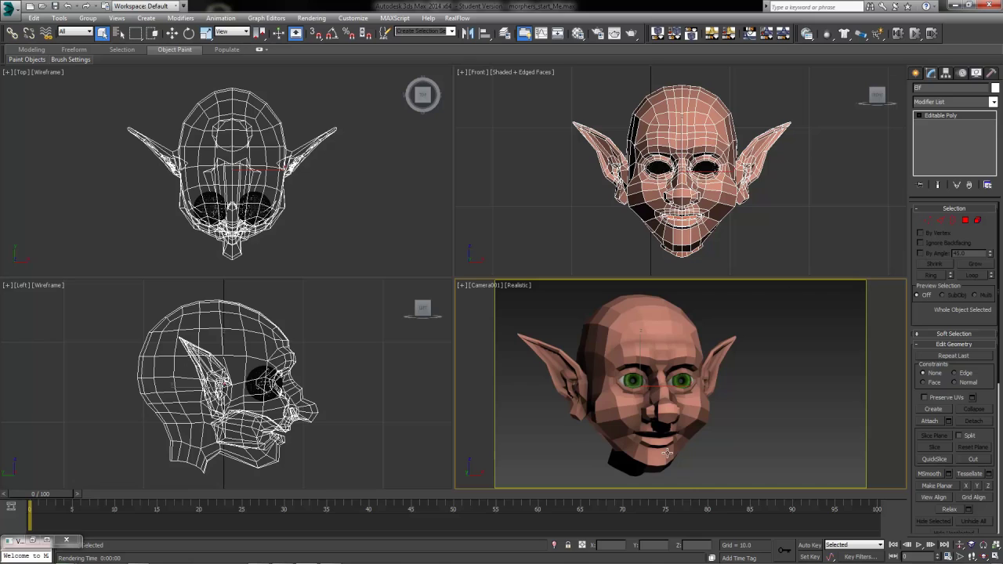
click(725, 416)
click(696, 421)
key(7)
key(7)
Examine the elf head's vertices at Vertex sub-object level and return to object level
click(927, 223)
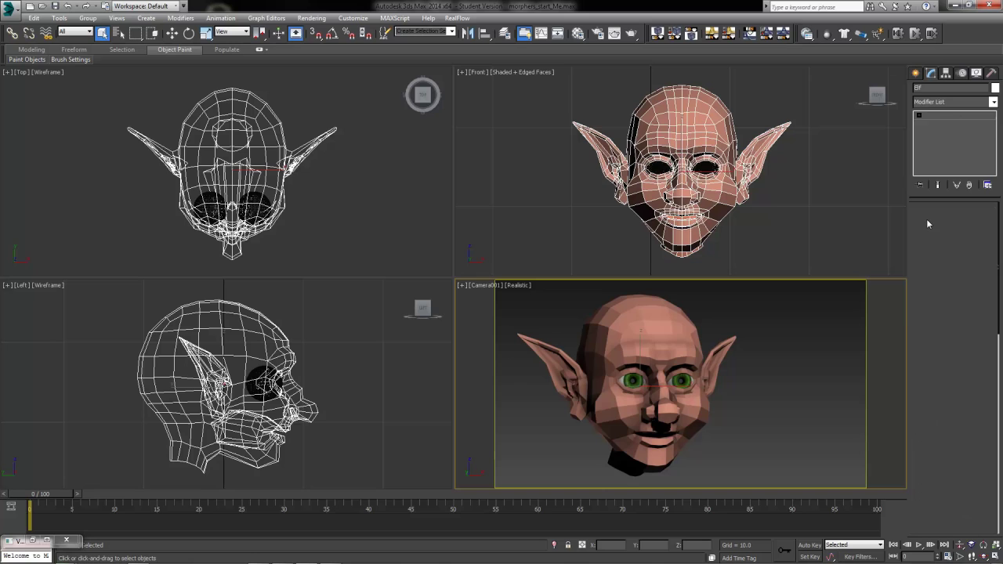
click(625, 321)
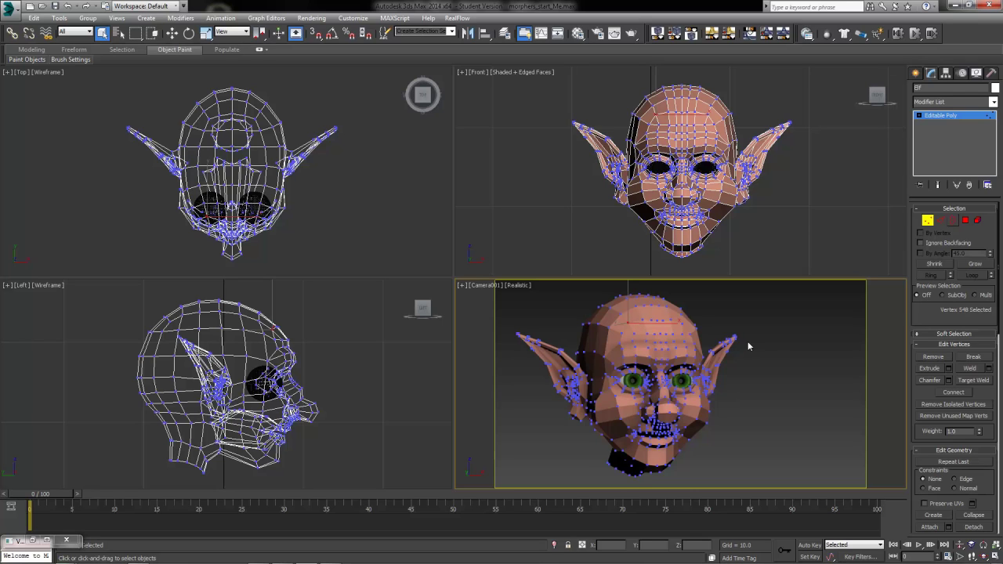
click(928, 220)
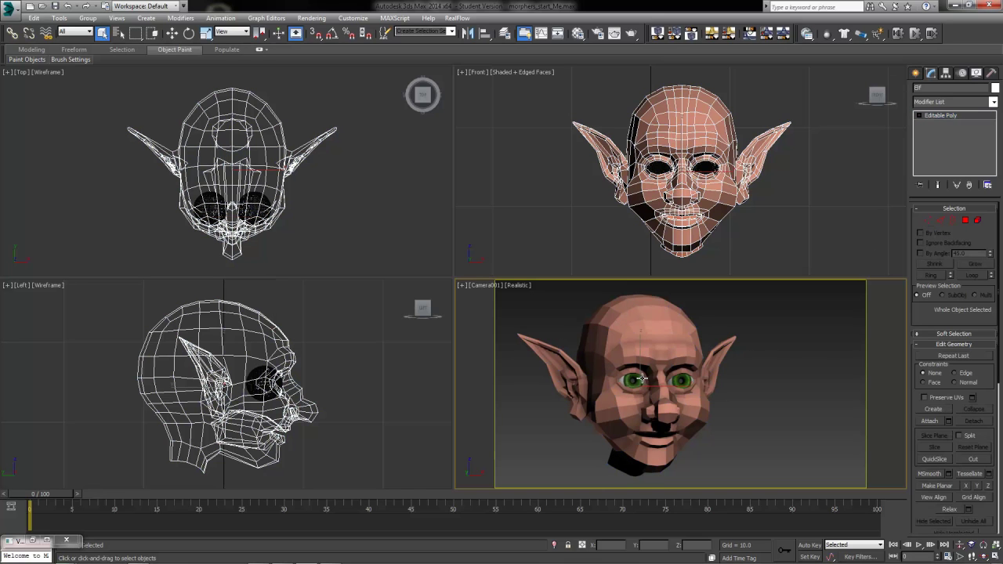
Switch the camera viewport to a Perspective view of the elf head
key(p)
scroll(637, 379, up, 8)
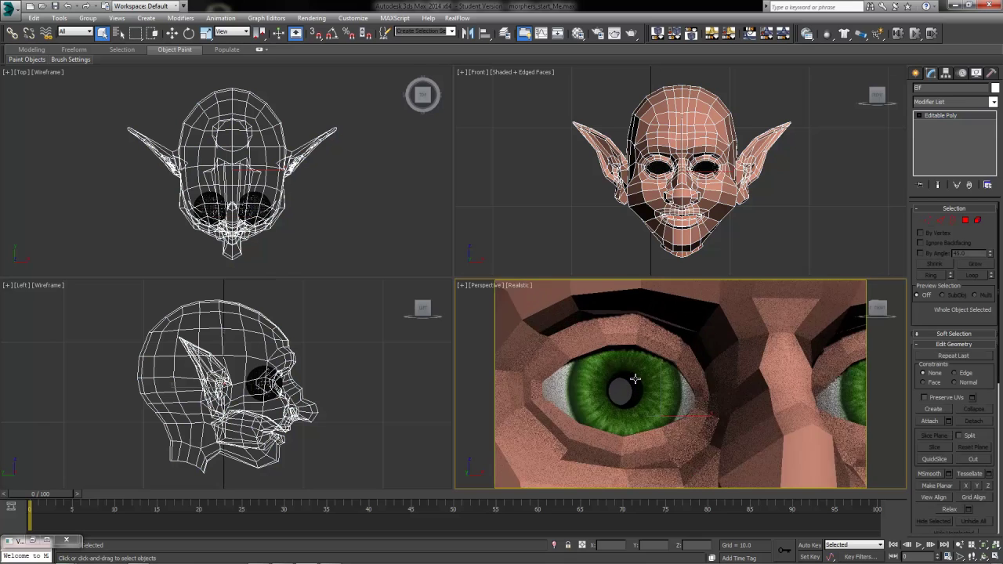
scroll(518, 290, down, 3)
Examine the elf face's edge flow with Edged Faces temporarily displayed in the Perspective viewport
click(519, 290)
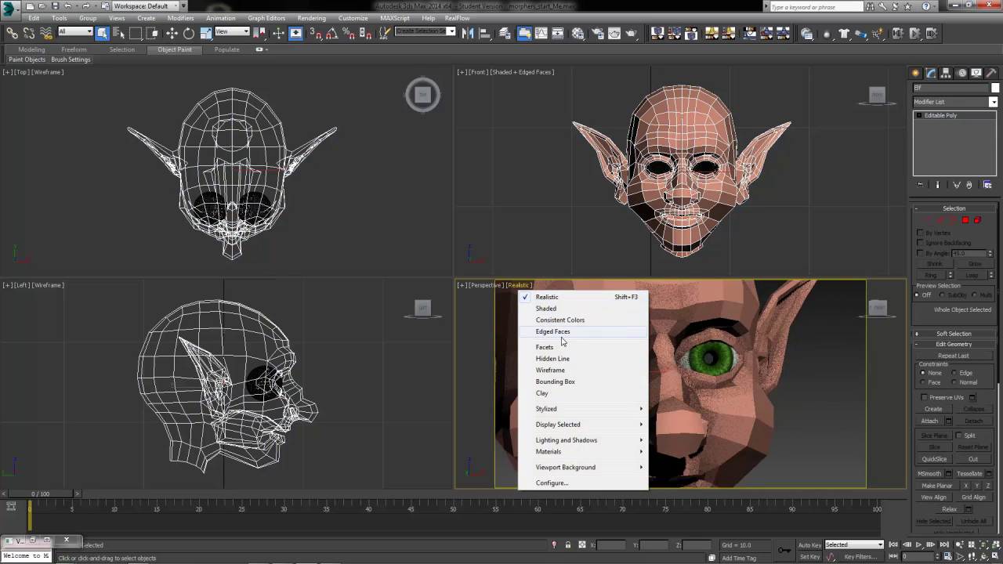
click(556, 333)
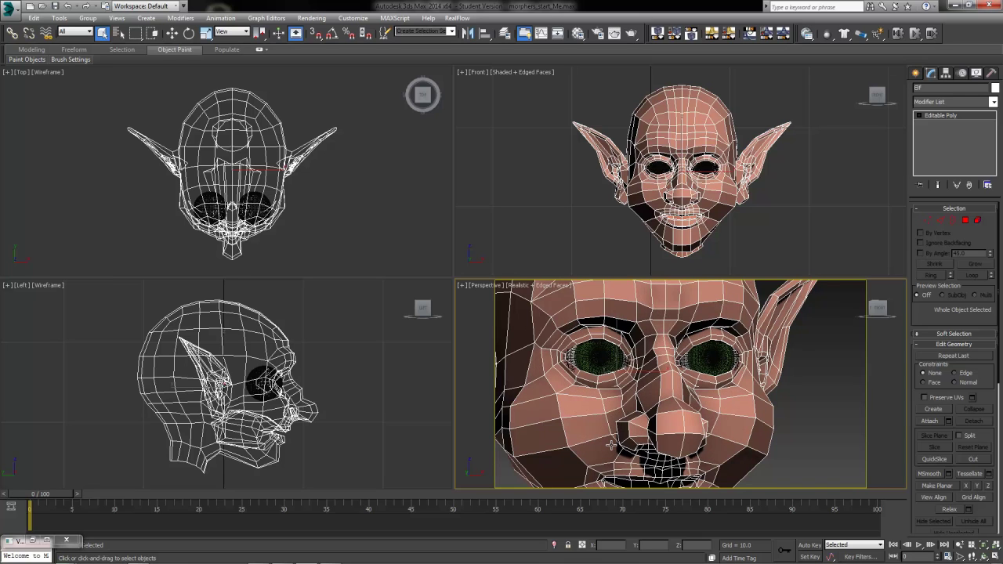
scroll(610, 444, down, 2)
scroll(610, 444, up, 3)
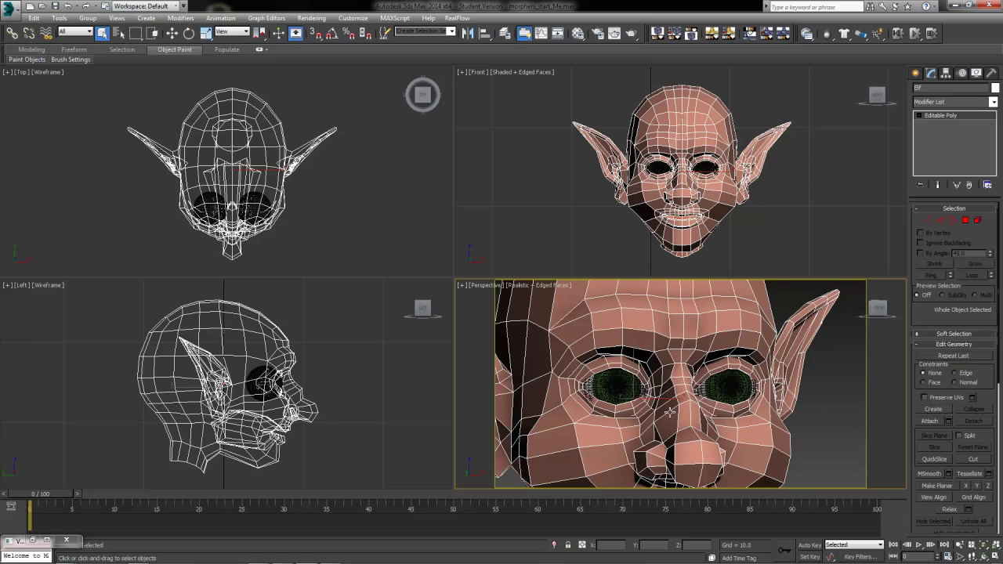
middle_drag(670, 413, 704, 383)
scroll(658, 345, down, 6)
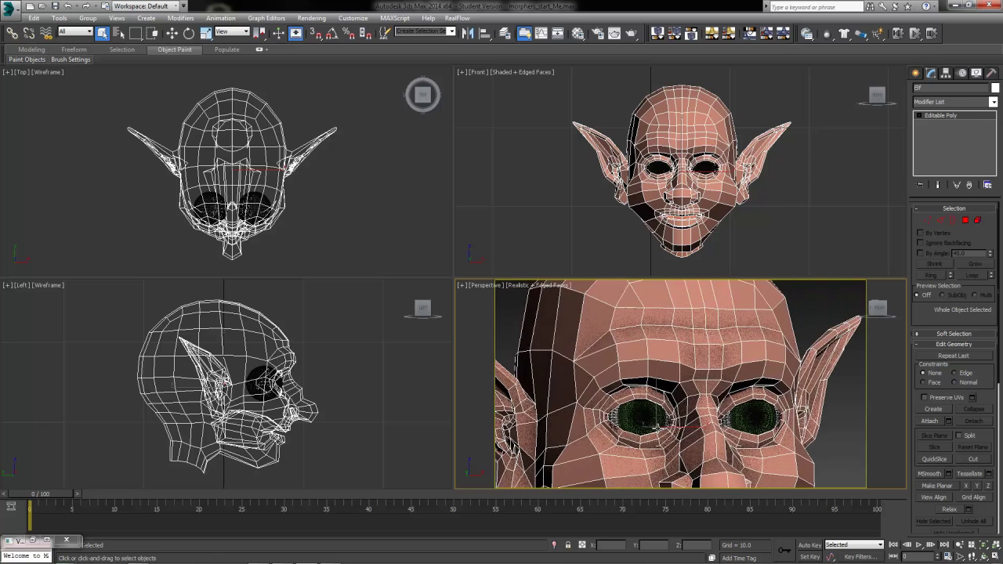
scroll(777, 398, down, 2)
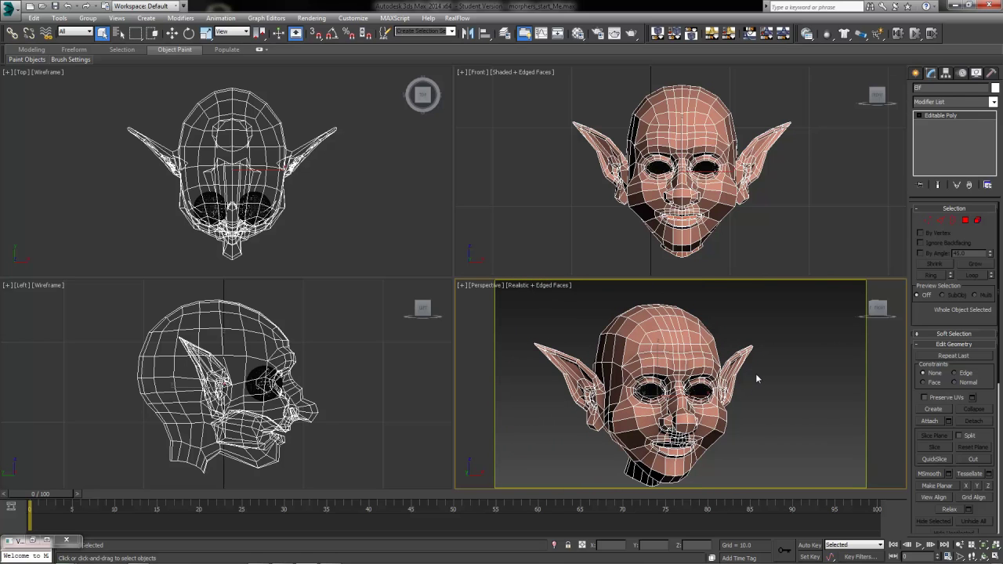
click(549, 290)
click(582, 332)
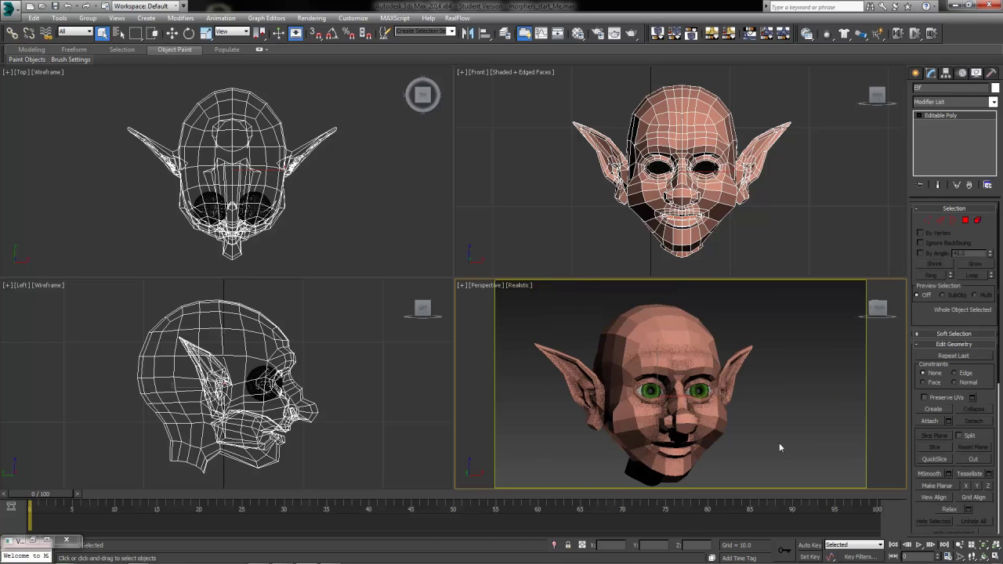
Activate the Move tool and maximize the Front viewport, leaving empty space beside the selected elf head
middle_drag(779, 443, 709, 423)
scroll(709, 428, down, 2)
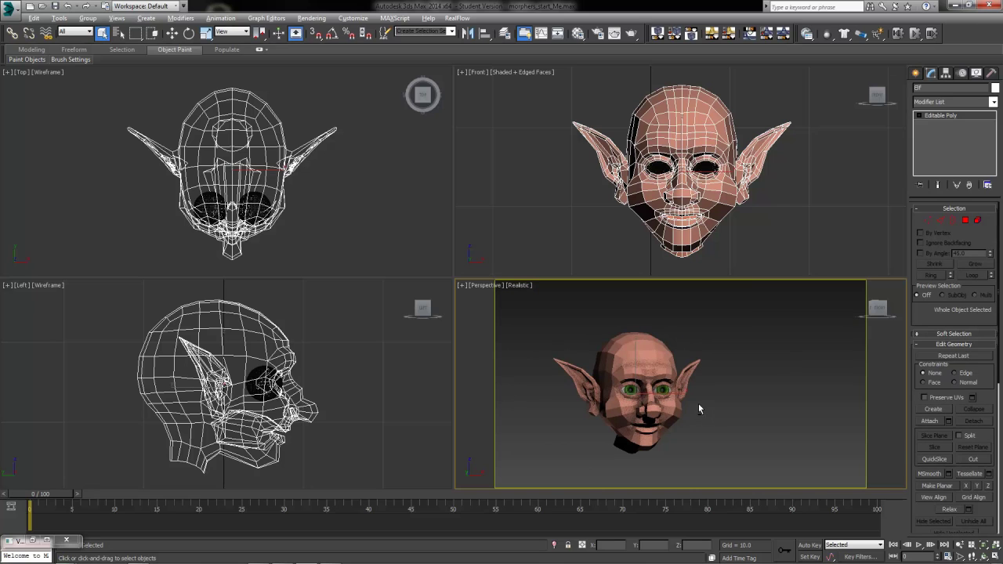
click(172, 33)
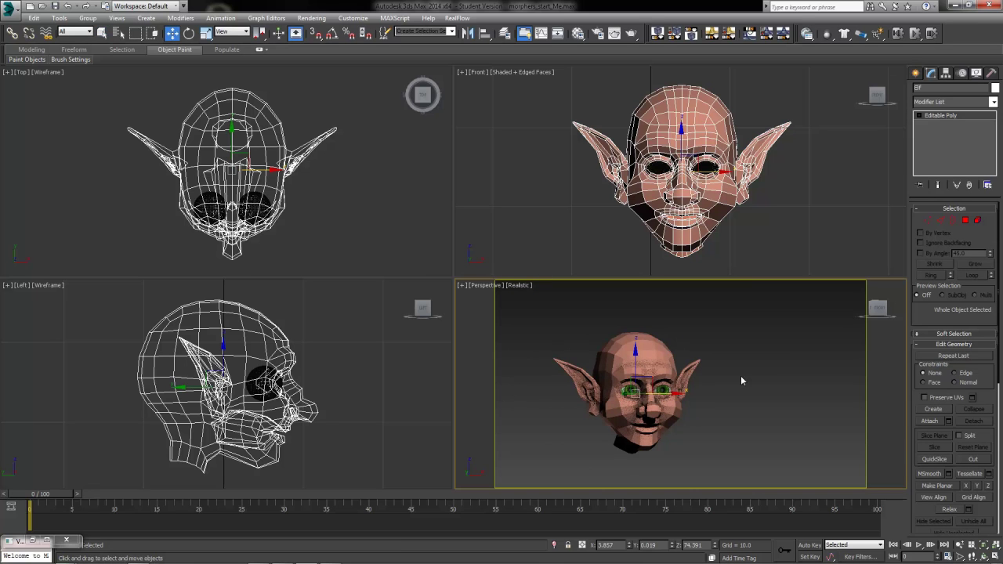
right_click(757, 232)
key(alt+w)
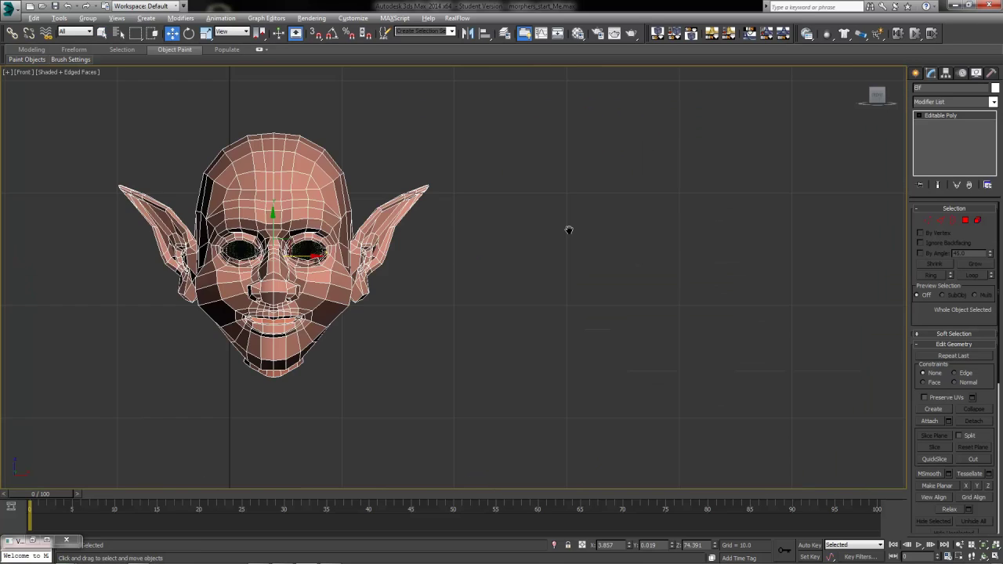
scroll(566, 357, down, 3)
middle_drag(566, 357, 448, 360)
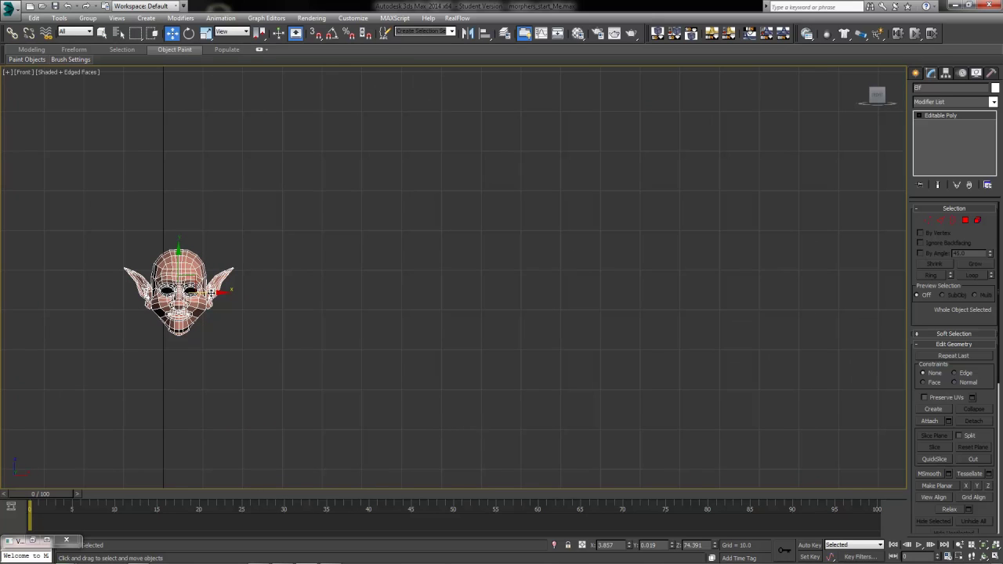
Clone the elf head along the X axis to about X 61.5 as a Copy named Template
shift+drag(210, 290, 440, 325)
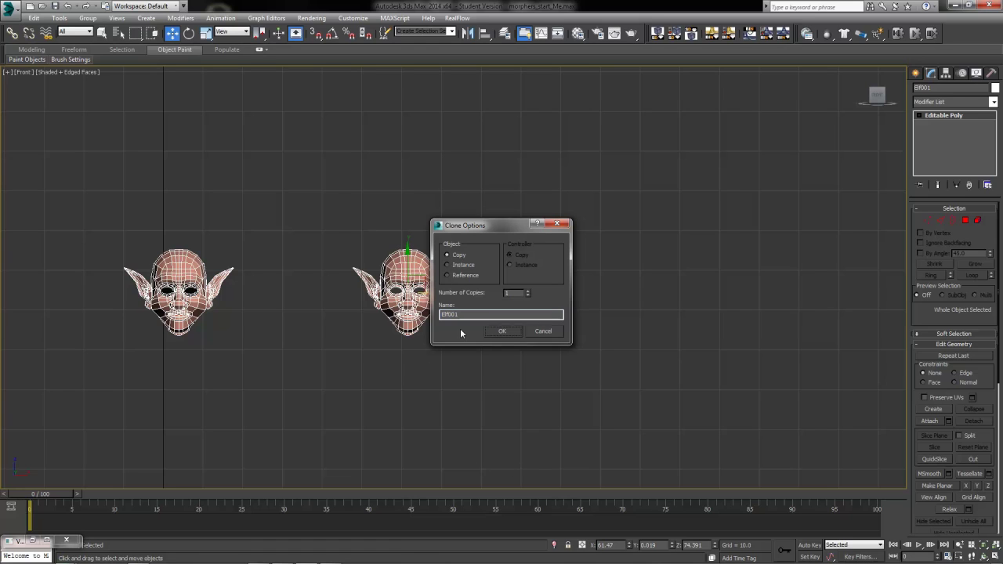
drag(463, 315, 405, 323)
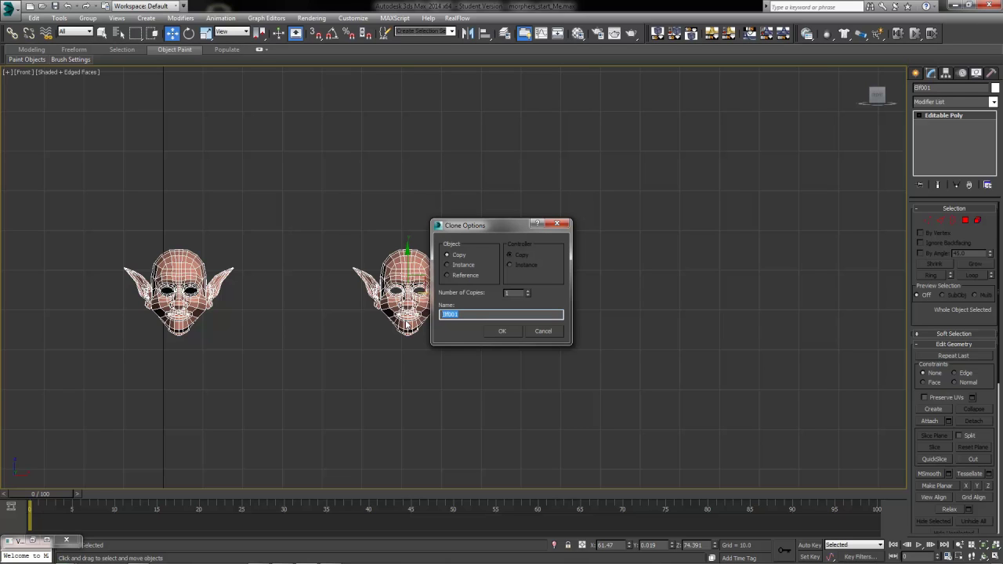
text(Template)
click(502, 330)
click(502, 356)
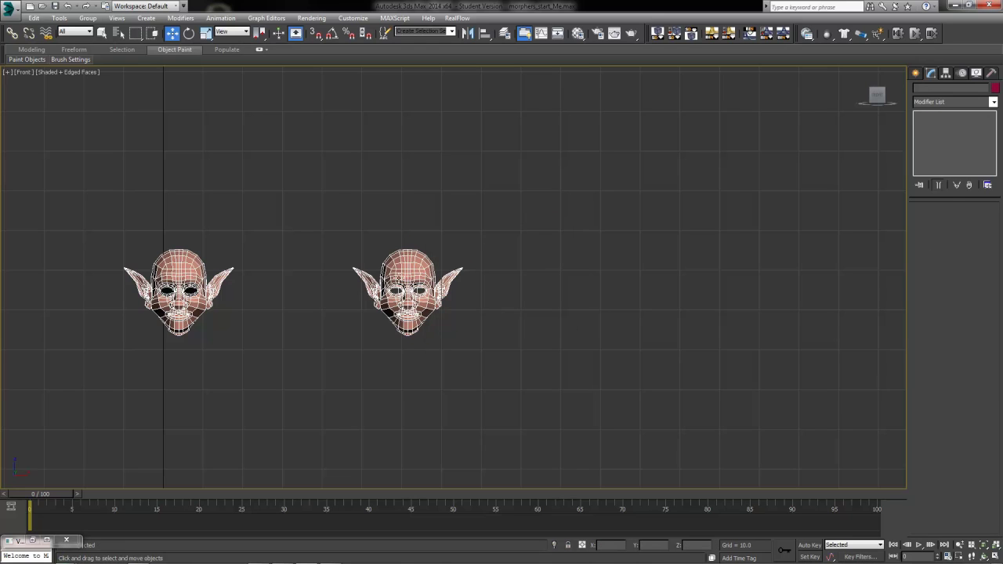
click(390, 257)
click(349, 366)
scroll(784, 352, up, 2)
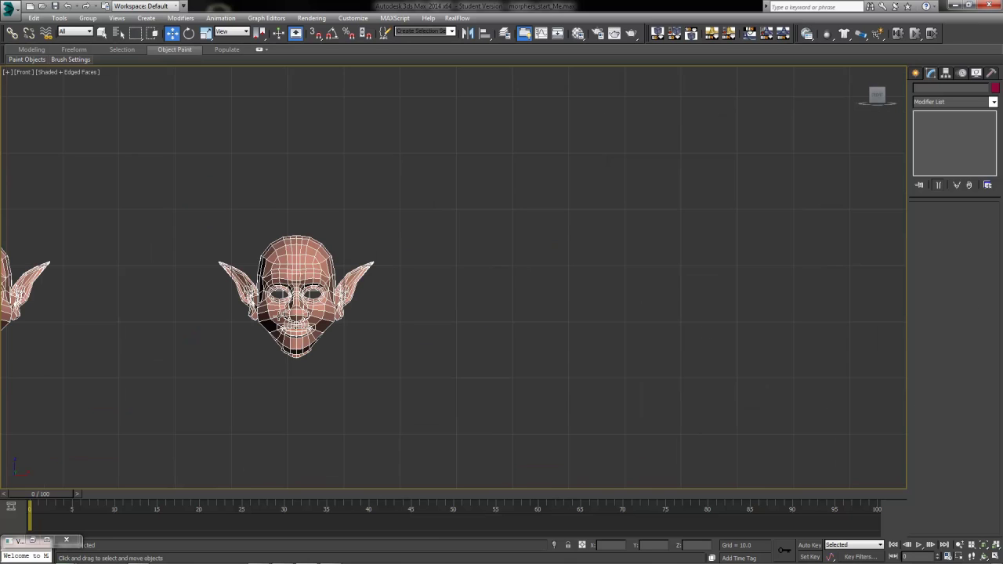
scroll(461, 405, down, 2)
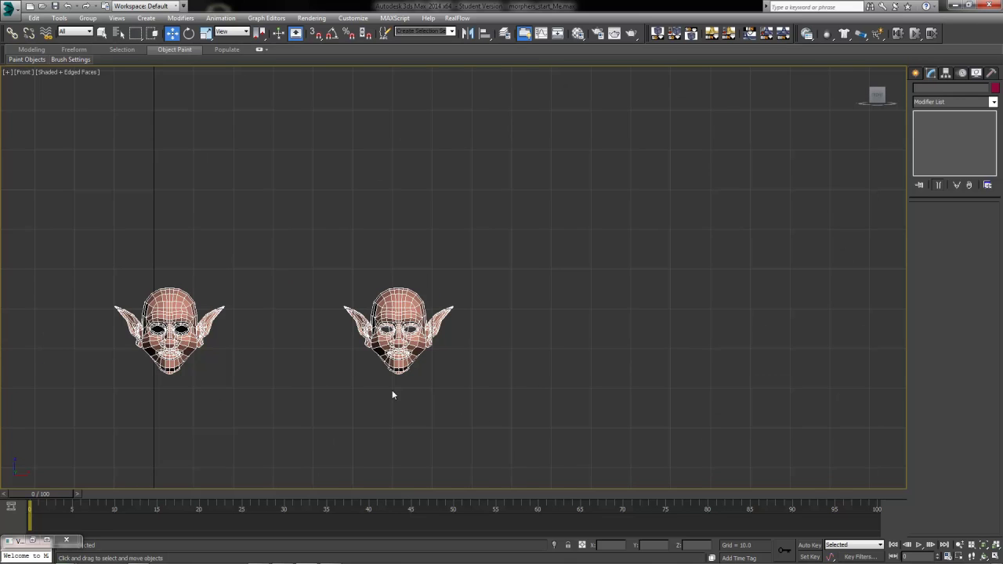
scroll(529, 441, up, 2)
scroll(401, 361, down, 3)
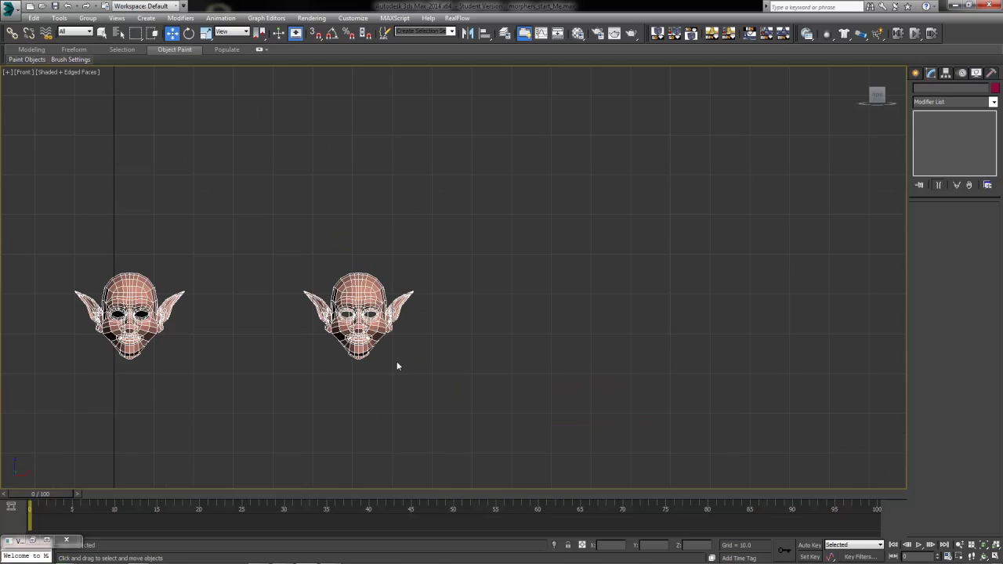
click(371, 282)
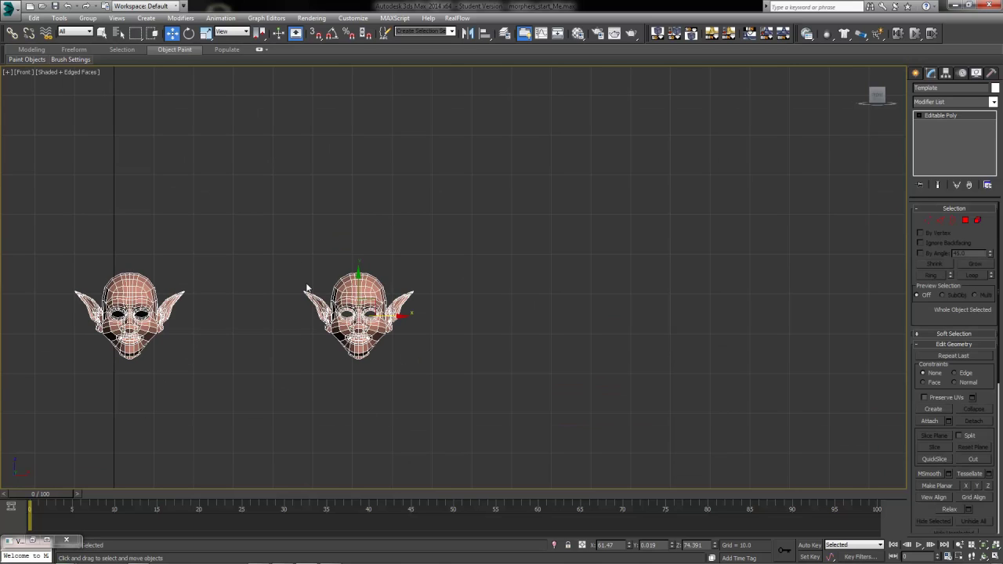
scroll(285, 362, up, 1)
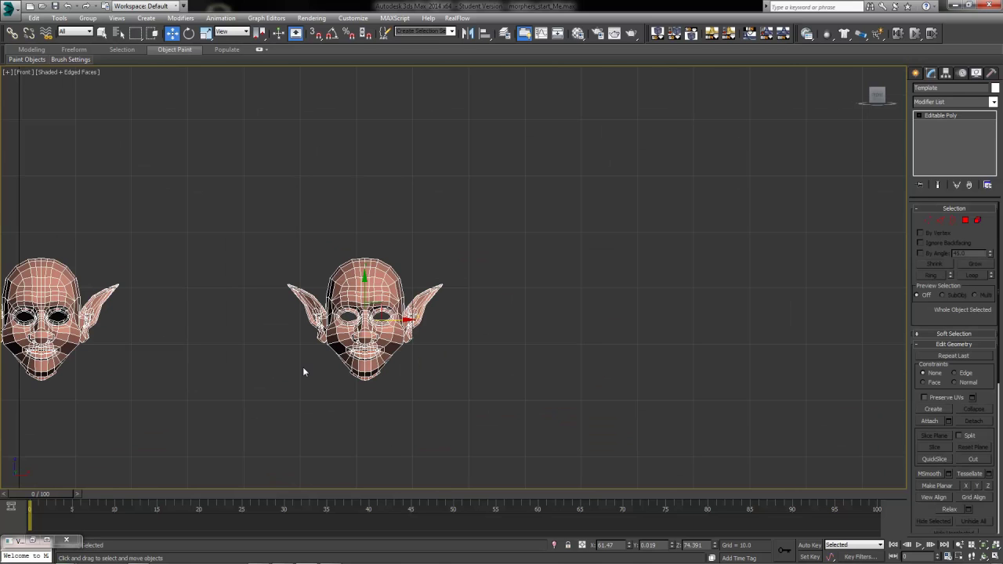
click(284, 422)
Add a Morpher modifier to the original elf head and look over its channel list
click(23, 278)
middle_drag(206, 423, 397, 405)
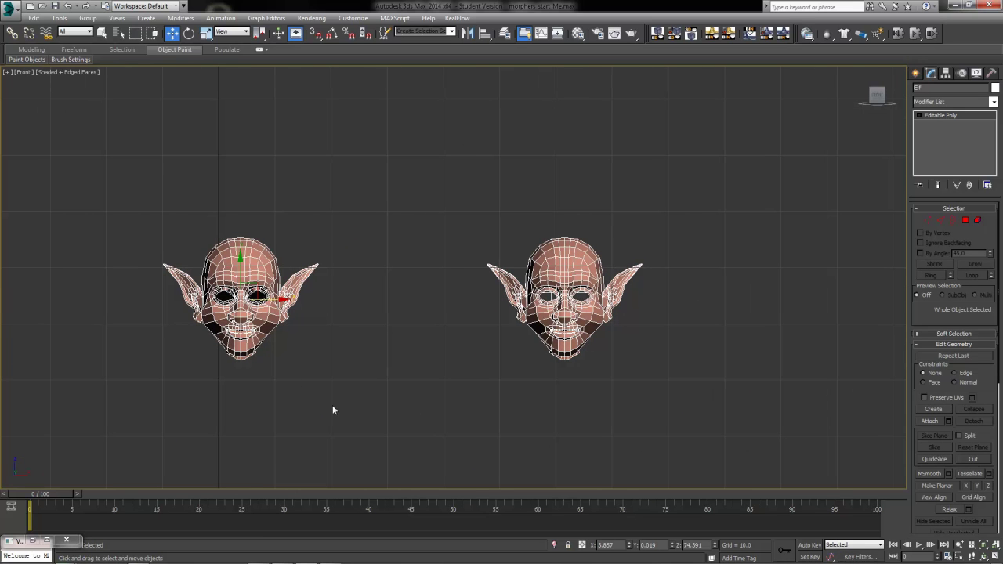
click(992, 103)
text(mor)
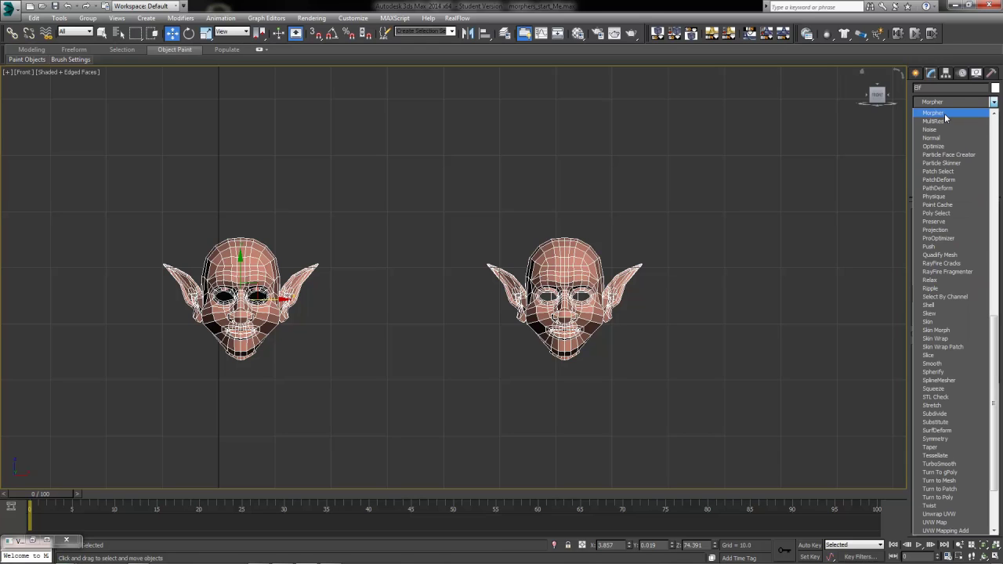
click(945, 115)
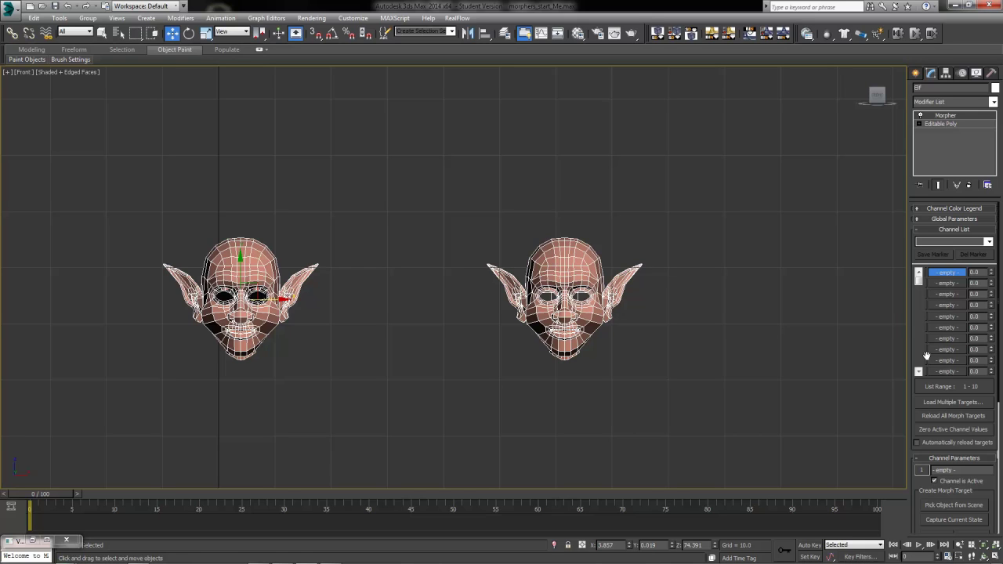
mouse_move(918, 276)
mouse_down()
mouse_move(918, 373)
mouse_move(918, 274)
mouse_up()
click(483, 212)
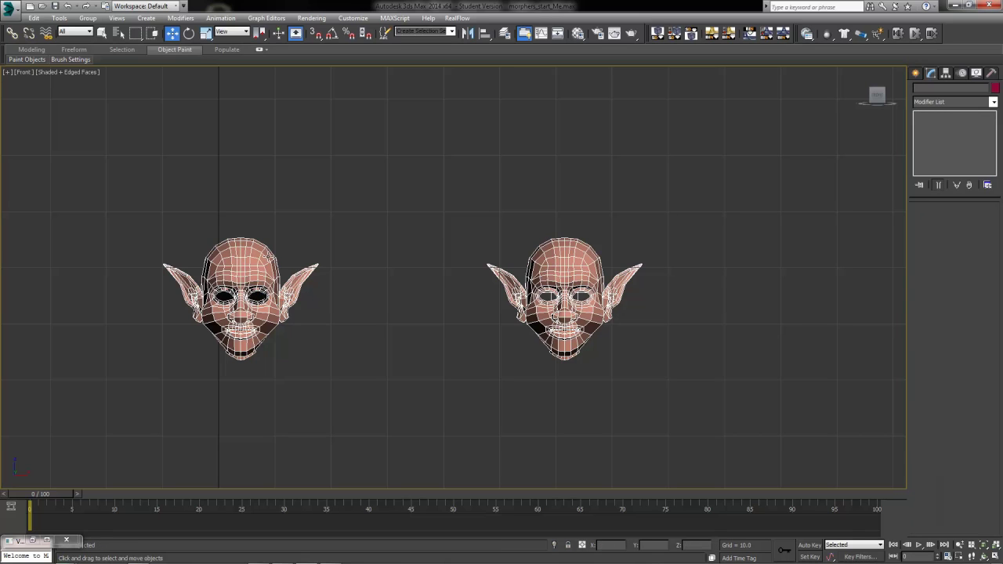
Add a MeshSmooth modifier above the Morpher on the original elf head and set its Iterations to 2
click(266, 255)
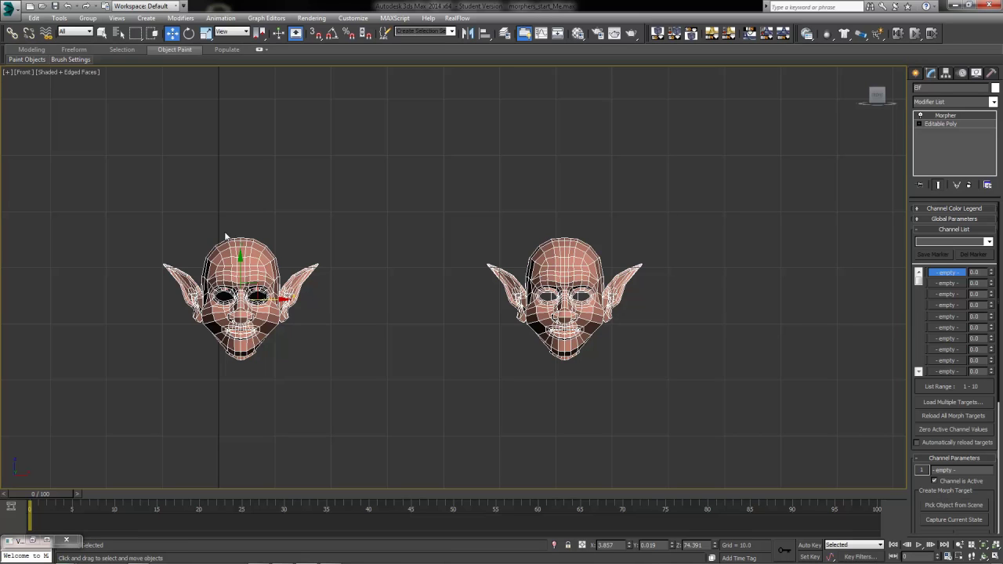
click(994, 103)
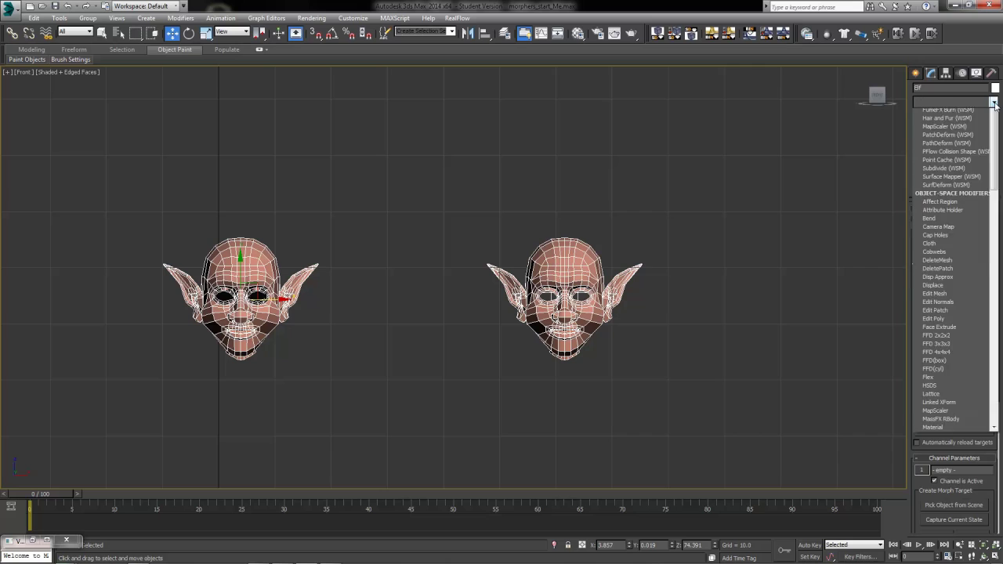
scroll(952, 314, down, 15)
scroll(965, 202, up, 7)
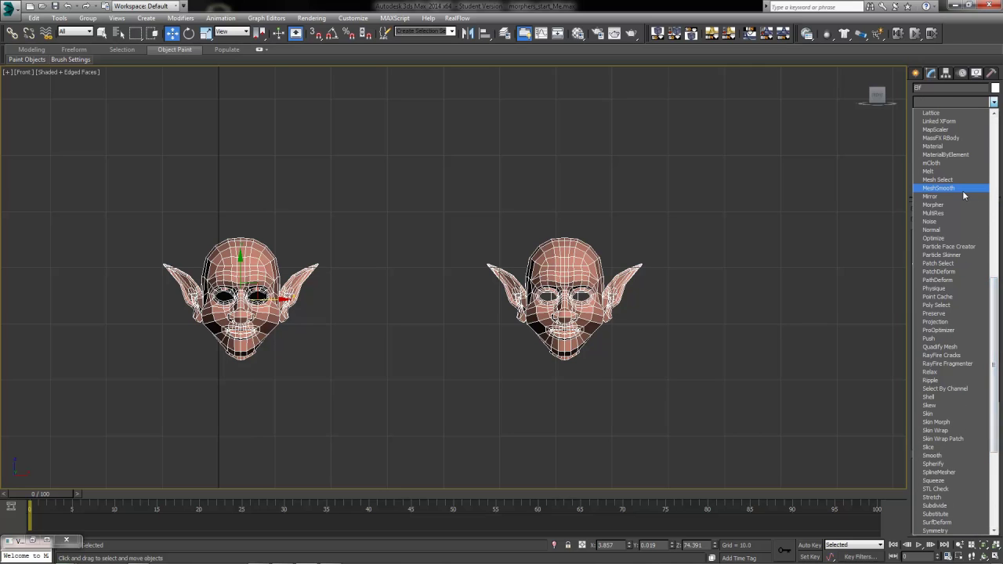
click(965, 188)
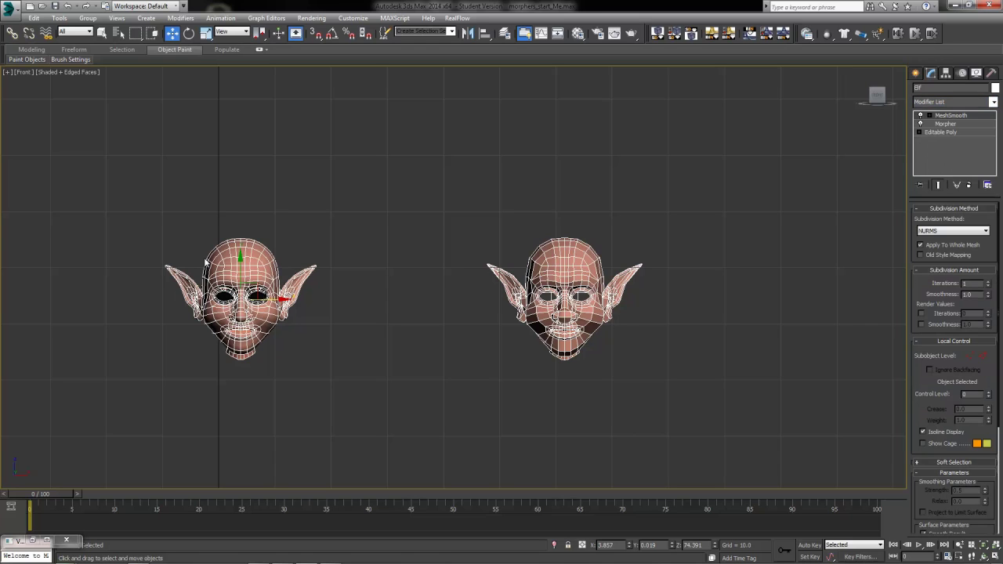
click(987, 282)
Turn off Edged Faces in the Front viewport and select the Template head
click(87, 72)
click(106, 120)
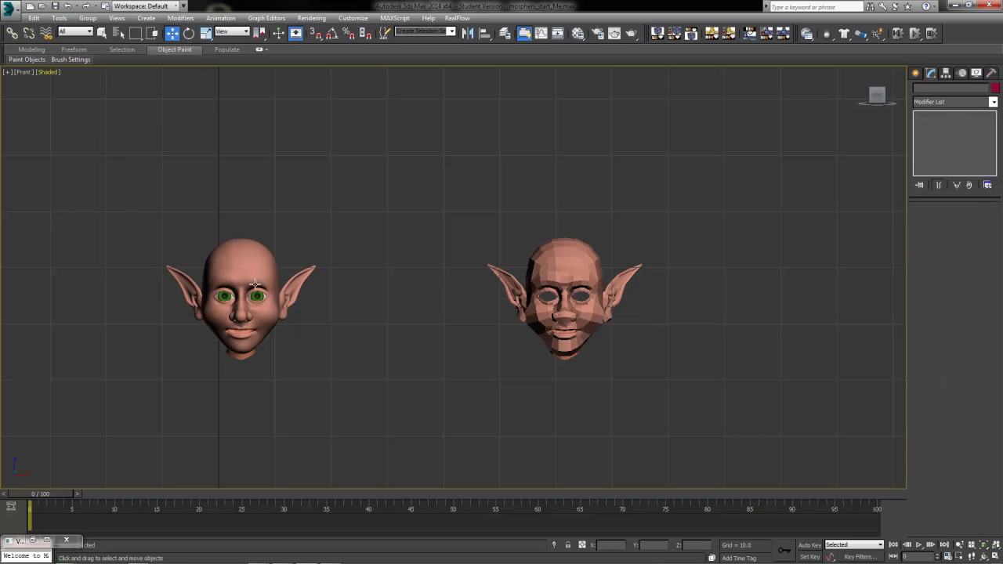
click(199, 262)
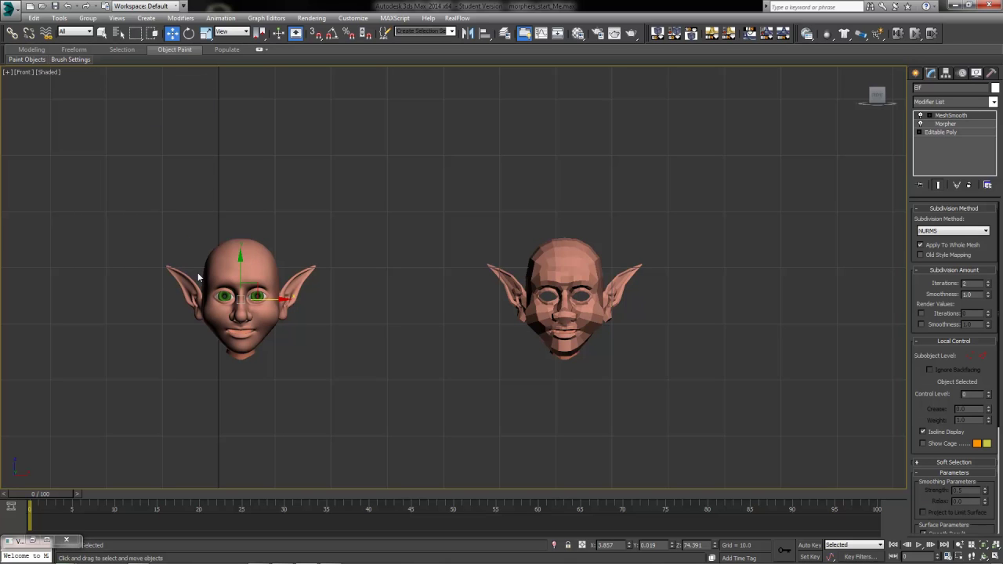
click(553, 267)
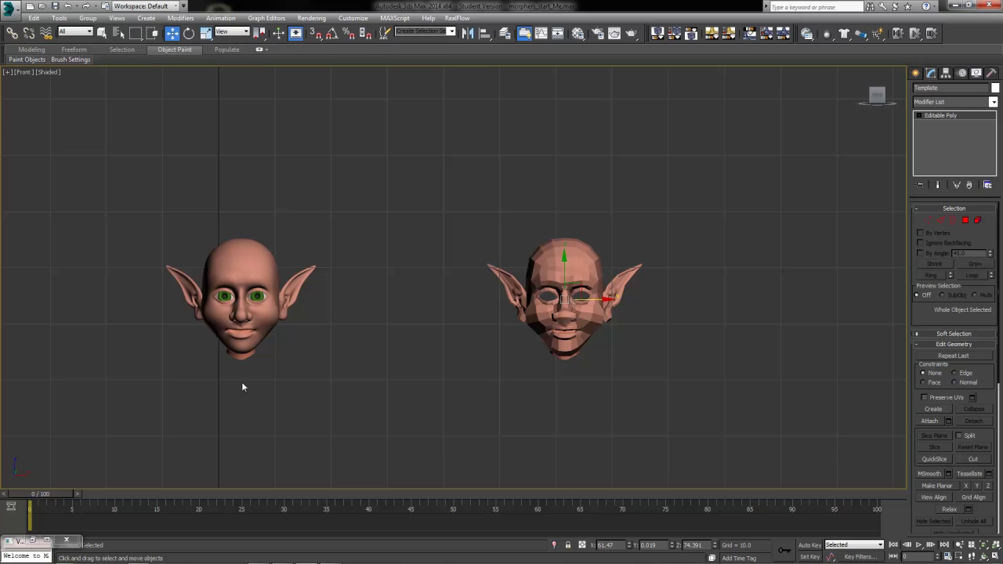
Clone the Template head along the X axis to about X 92.1 as a Copy named A,I
middle_drag(700, 389, 496, 394)
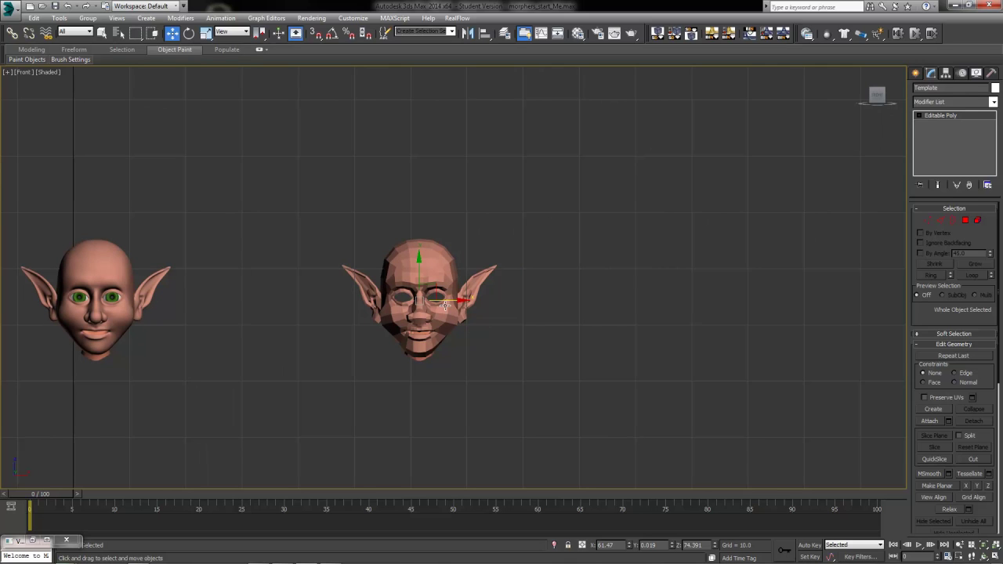
shift+drag(443, 312, 618, 321)
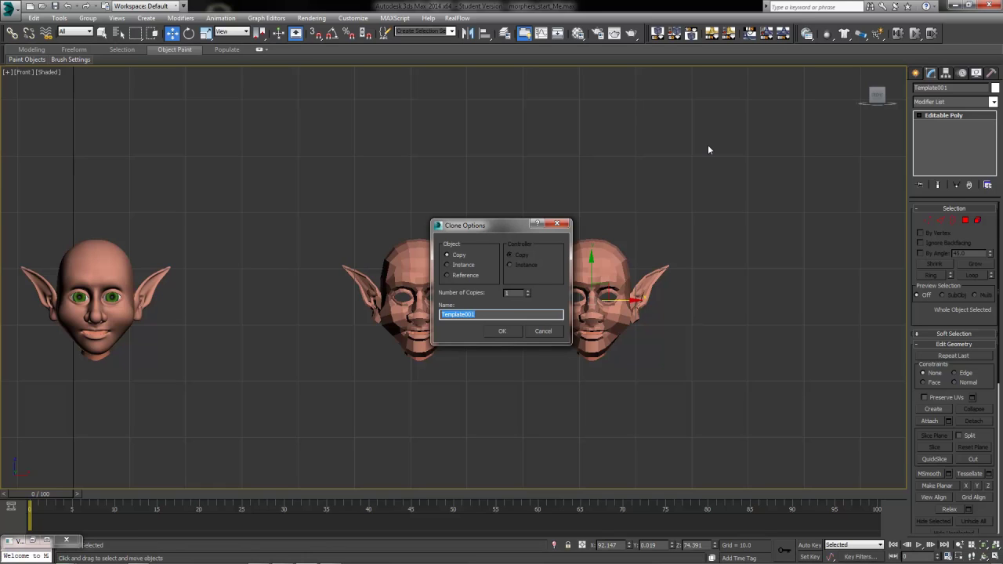
text(A,1)
click(501, 331)
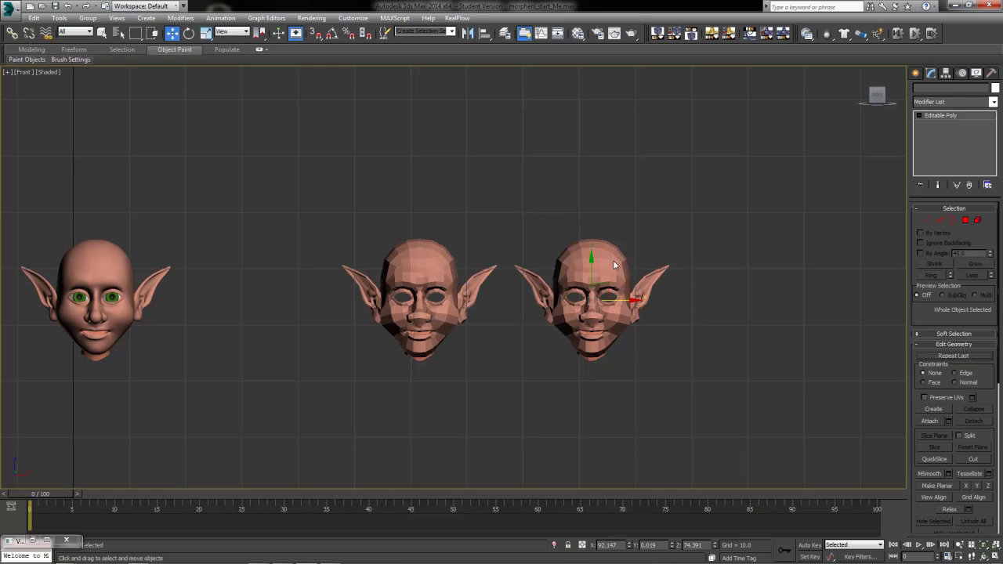
click(927, 87)
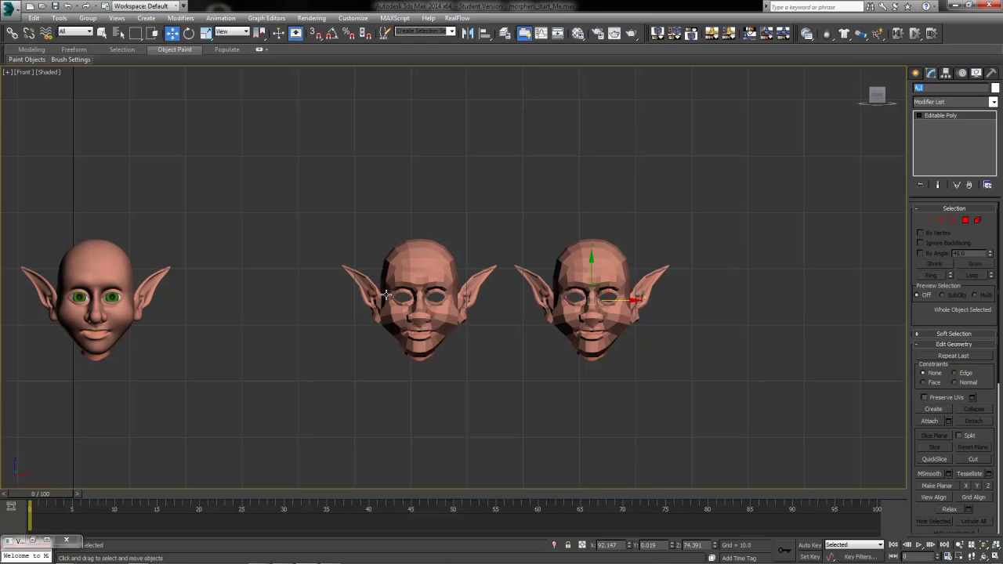
Select the lower lip, jaw and chin vertices of the A,I head at Vertex level in the Front viewport
click(427, 306)
click(566, 313)
scroll(643, 342, up, 8)
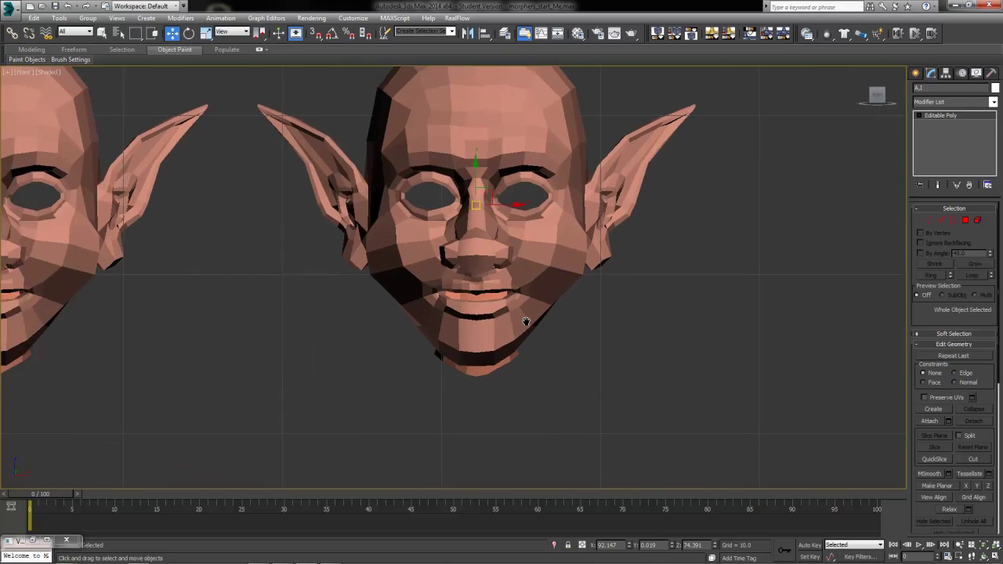
scroll(624, 359, up, 3)
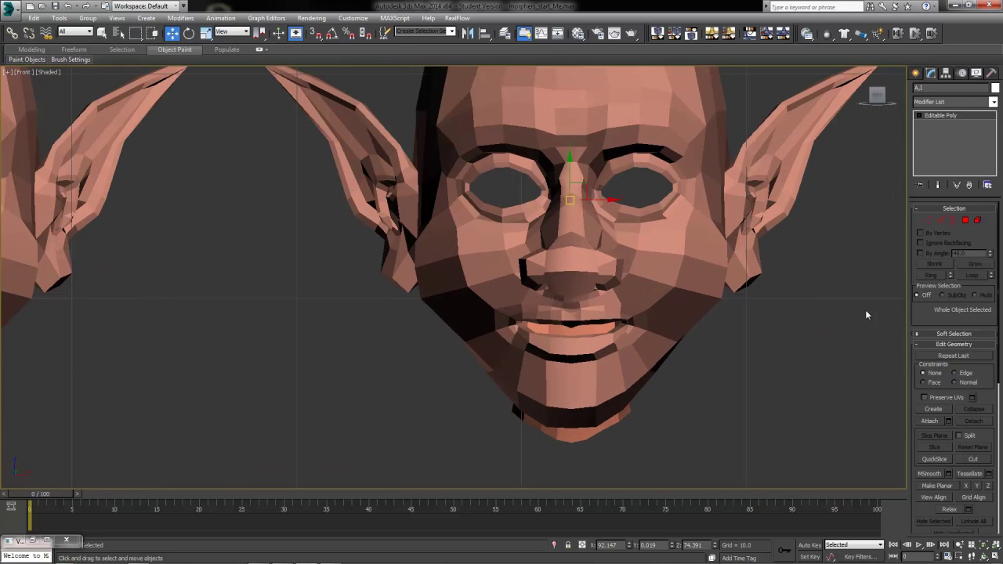
click(929, 221)
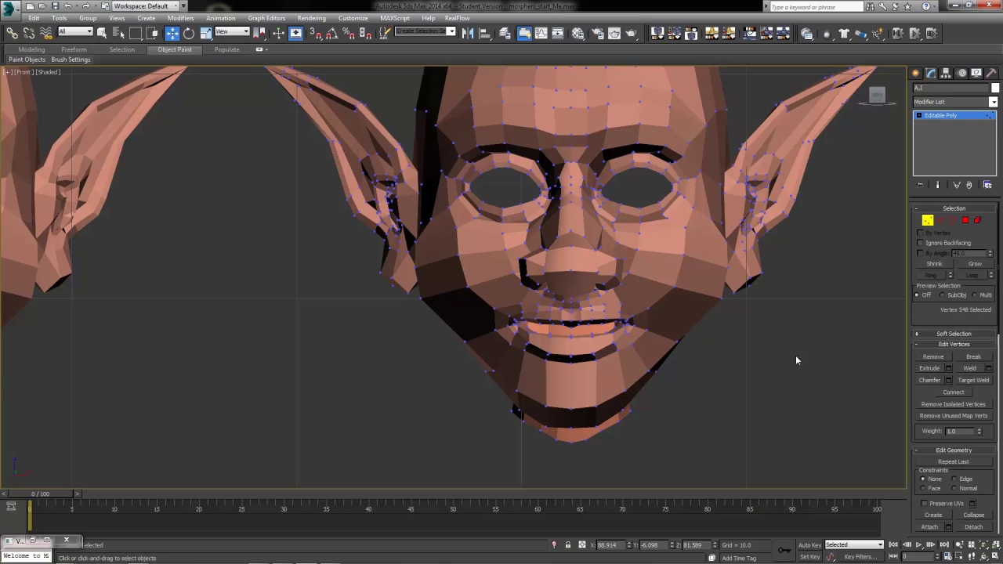
drag(515, 446, 681, 335)
Add the mouth-corner vertices on both sides of the A,I head to the vertex selection
scroll(611, 353, up, 5)
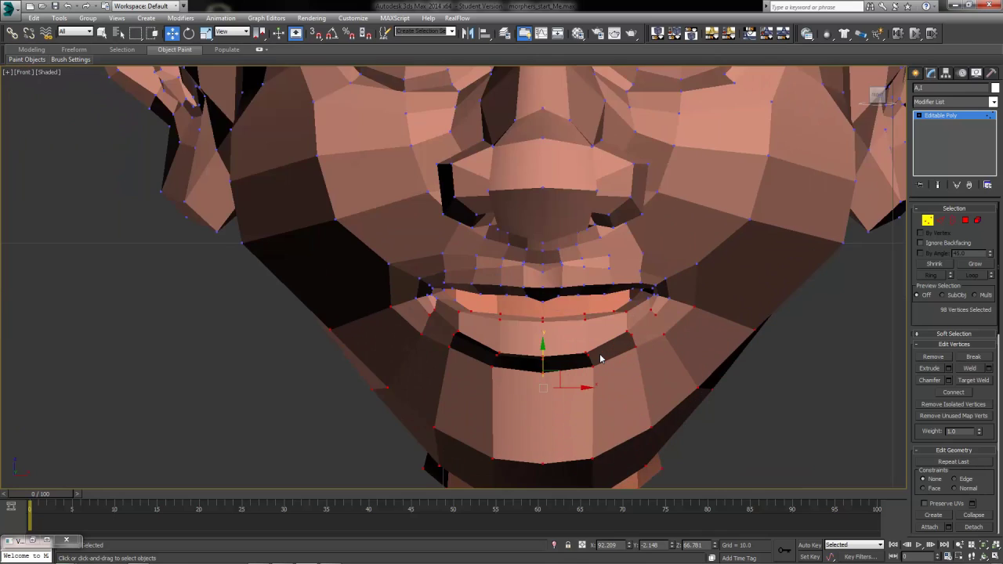
ctrl+drag(692, 276, 617, 302)
ctrl+drag(398, 277, 329, 291)
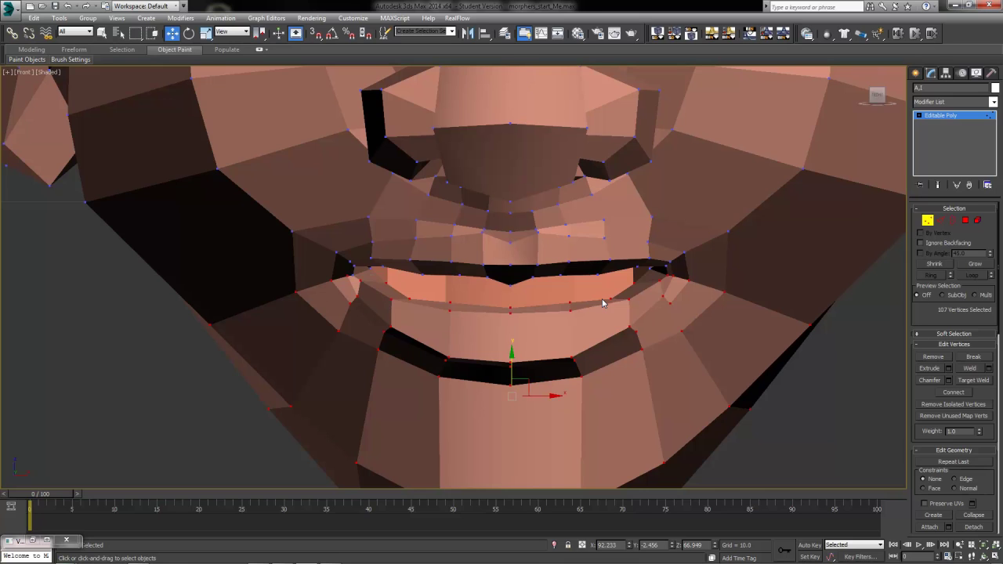
ctrl+click(360, 280)
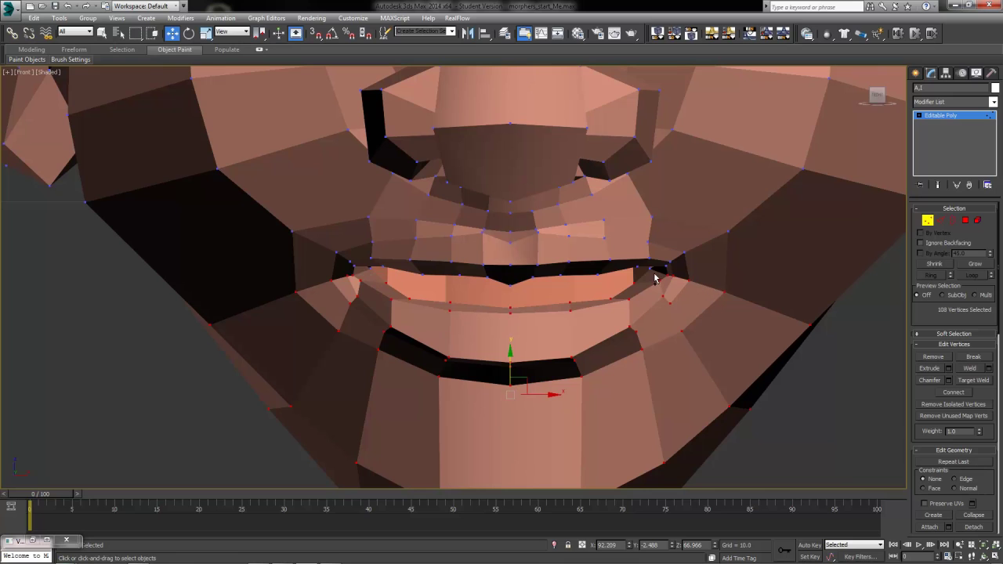
ctrl+click(650, 269)
ctrl+click(369, 270)
Change the Left viewport to the Right view and deselect the neck and rear jaw vertices
key(alt+w)
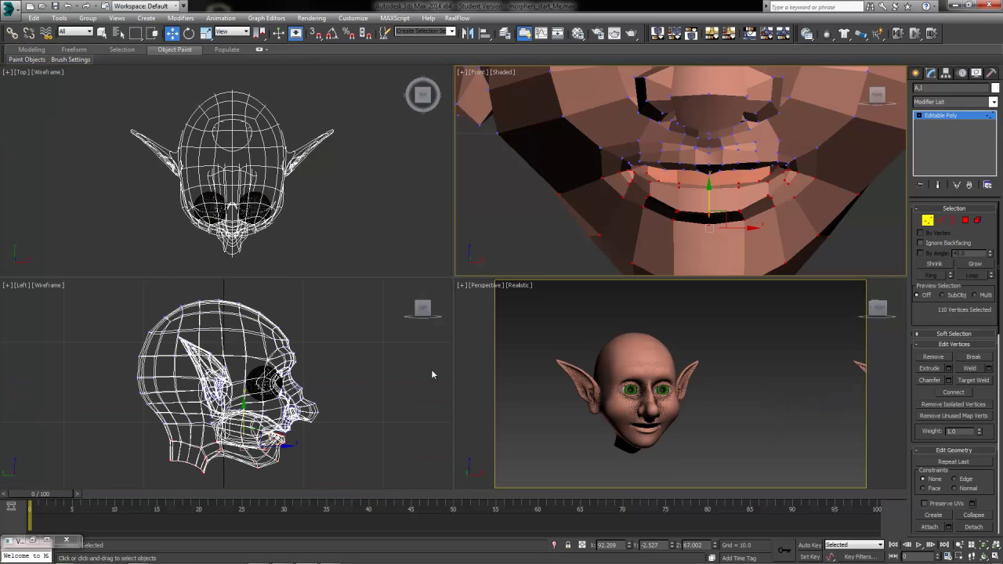
right_click(297, 421)
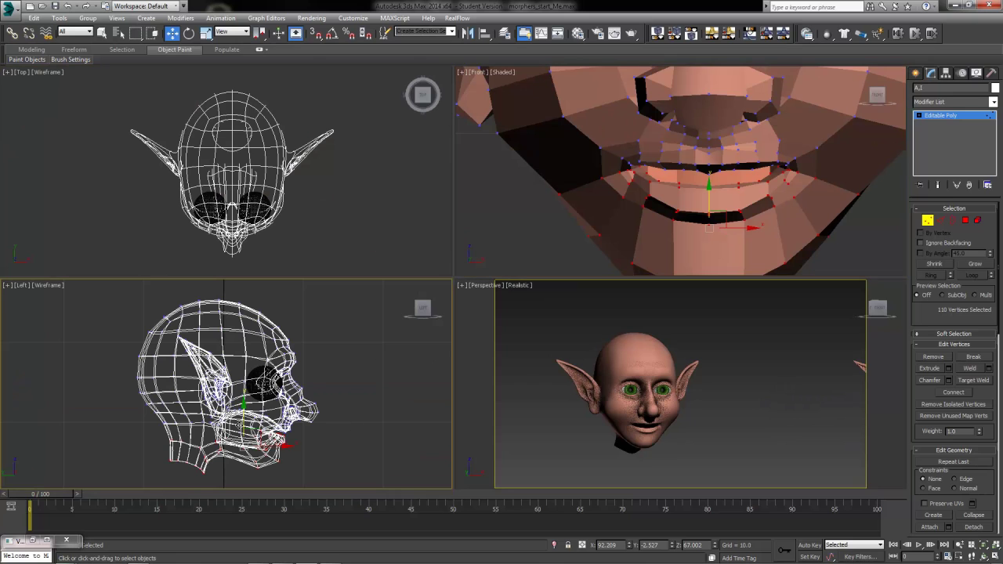
click(21, 287)
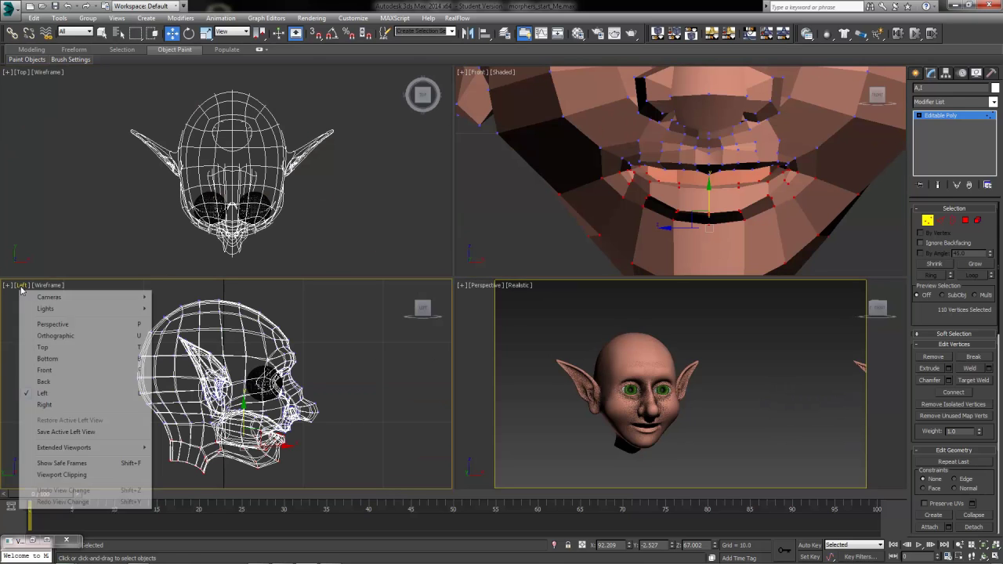
click(44, 404)
middle_drag(309, 454, 320, 412)
scroll(320, 413, up, 5)
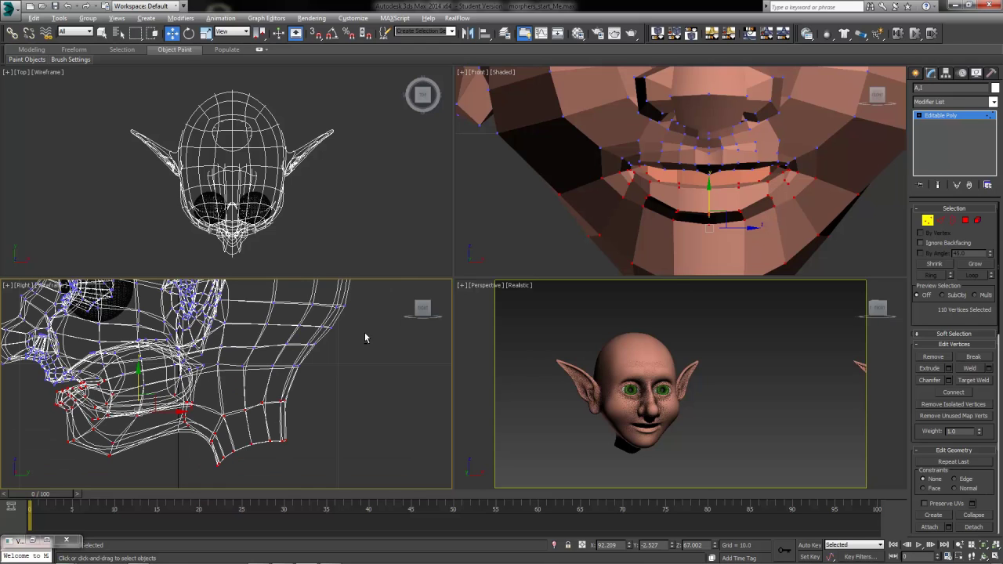
drag(363, 332, 165, 489)
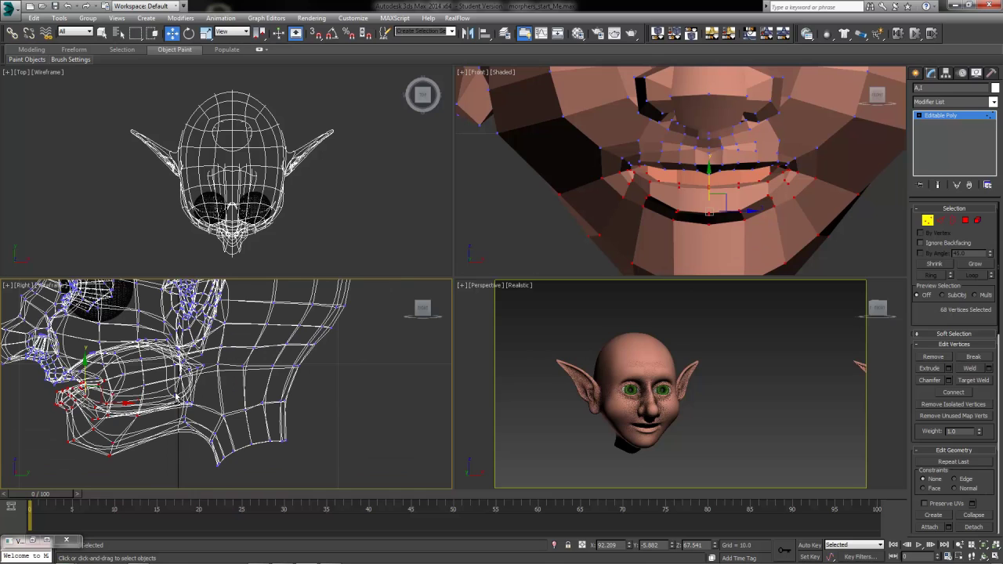
Lower the selected lip, jaw and chin vertices along Y in the Front viewport to about Z 66.9 to open the mouth
scroll(195, 470, down, 1)
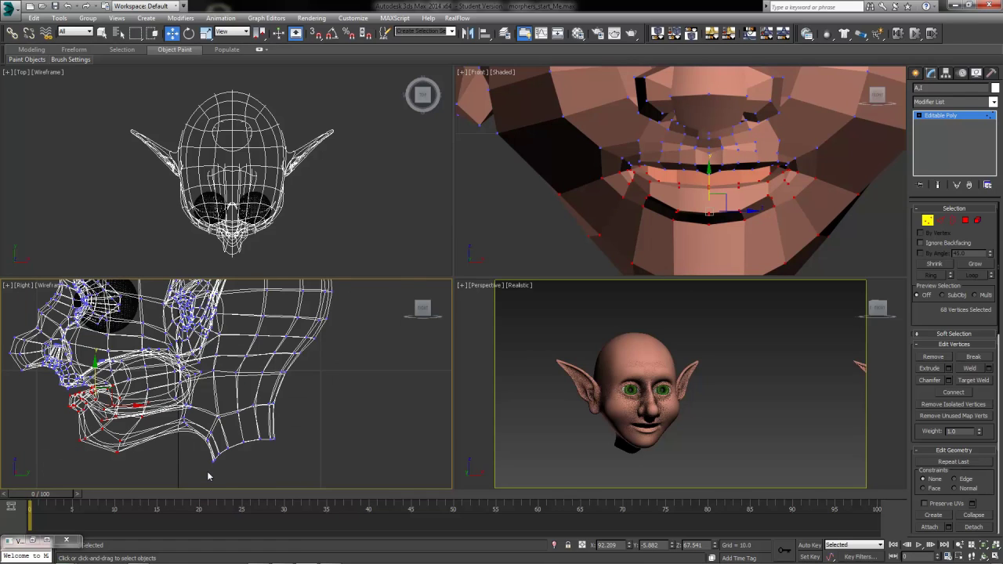
middle_drag(804, 421, 567, 434)
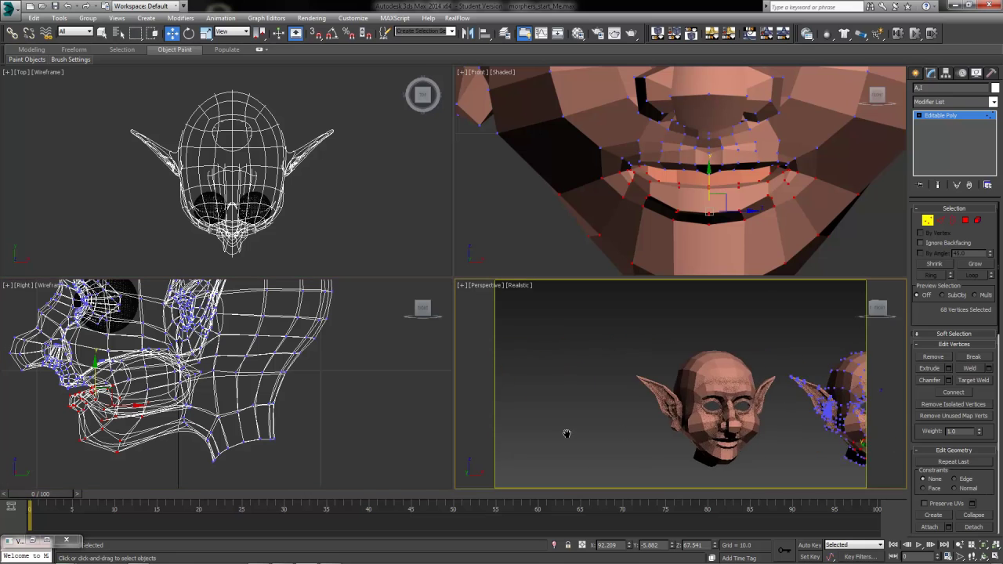
mouse_move(866, 444)
middle_down()
mouse_move(785, 441)
mouse_move(800, 436)
middle_up()
scroll(801, 435, up, 3)
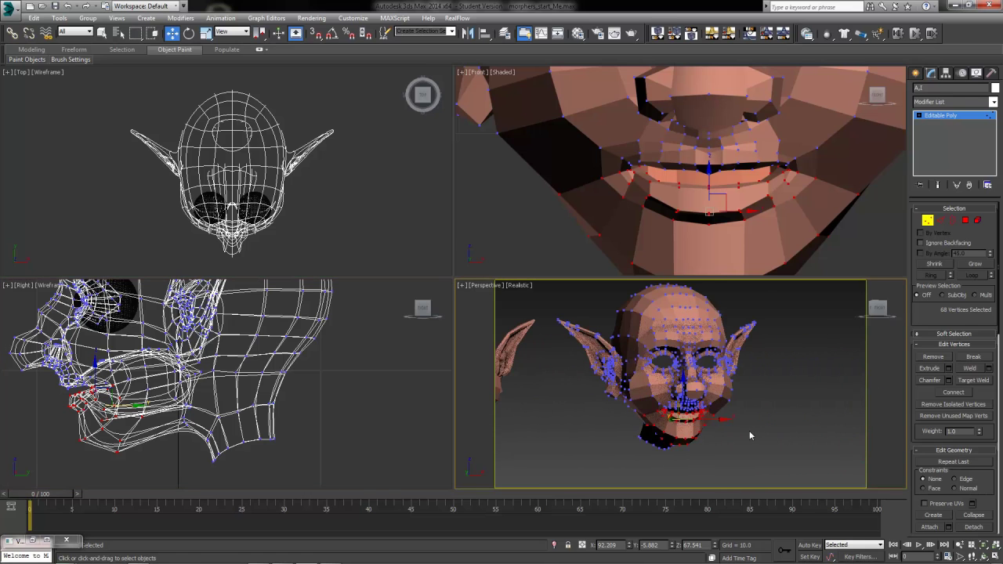
key(alt+w)
key(alt+w)
key(alt+w)
scroll(661, 264, down, 3)
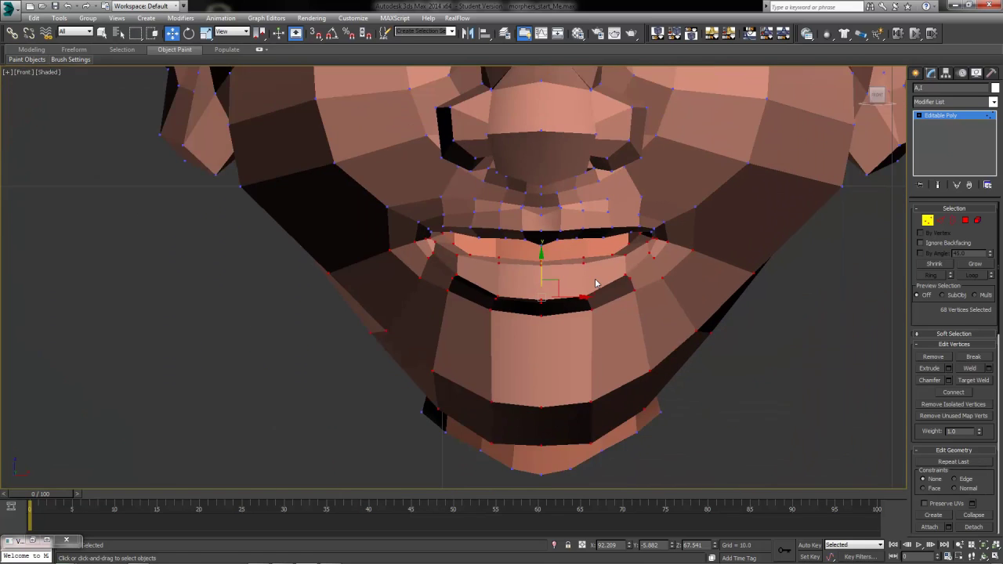
middle_drag(552, 278, 542, 241)
drag(531, 224, 522, 254)
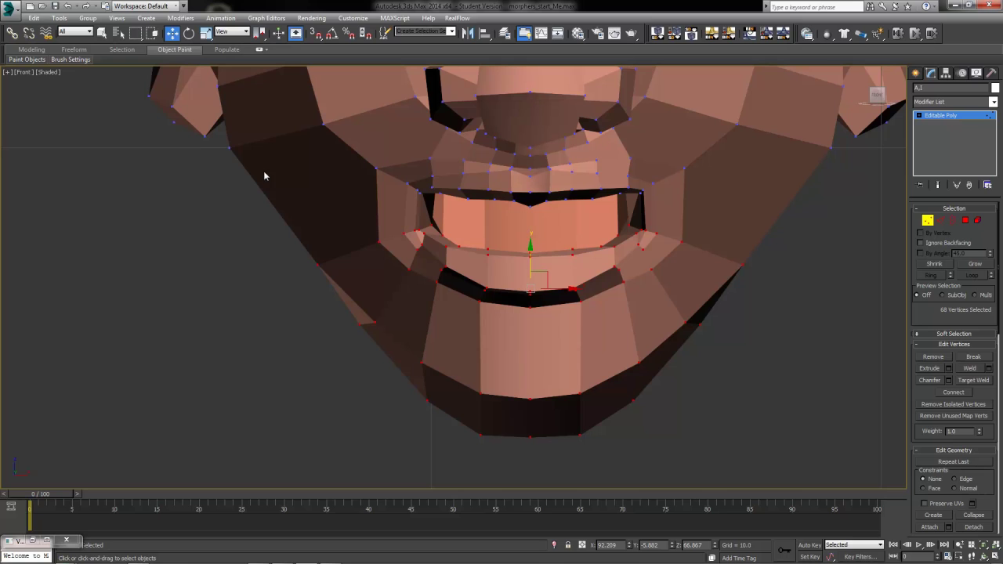
Deselect the outer mouth-corner and cheek vertices, and lower the remaining lip and jaw vertices by about 0.45 units
alt+drag(264, 173, 347, 284)
alt+drag(340, 212, 406, 250)
alt+drag(395, 203, 425, 233)
alt+drag(621, 217, 644, 235)
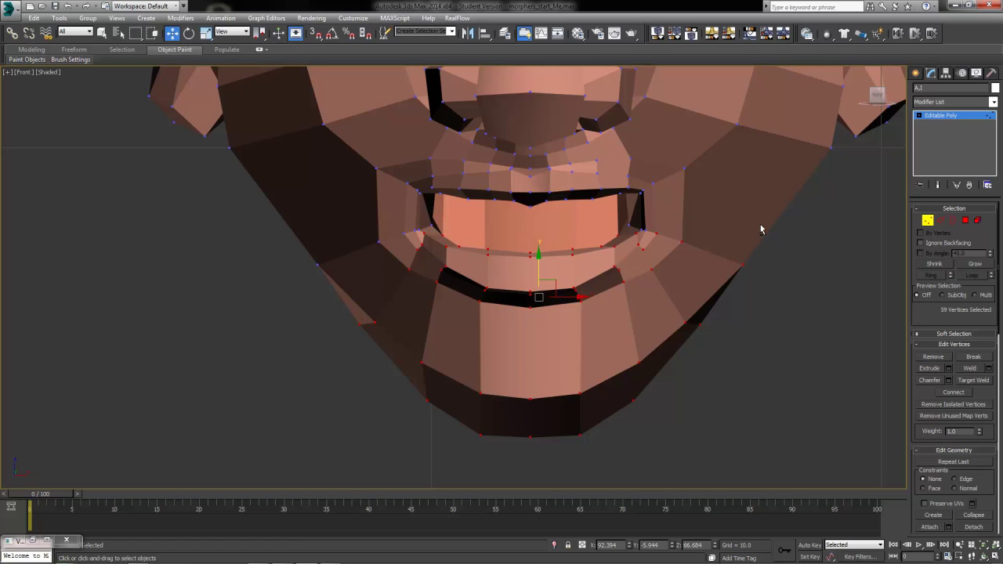
alt+drag(765, 222, 660, 247)
alt+drag(794, 249, 744, 279)
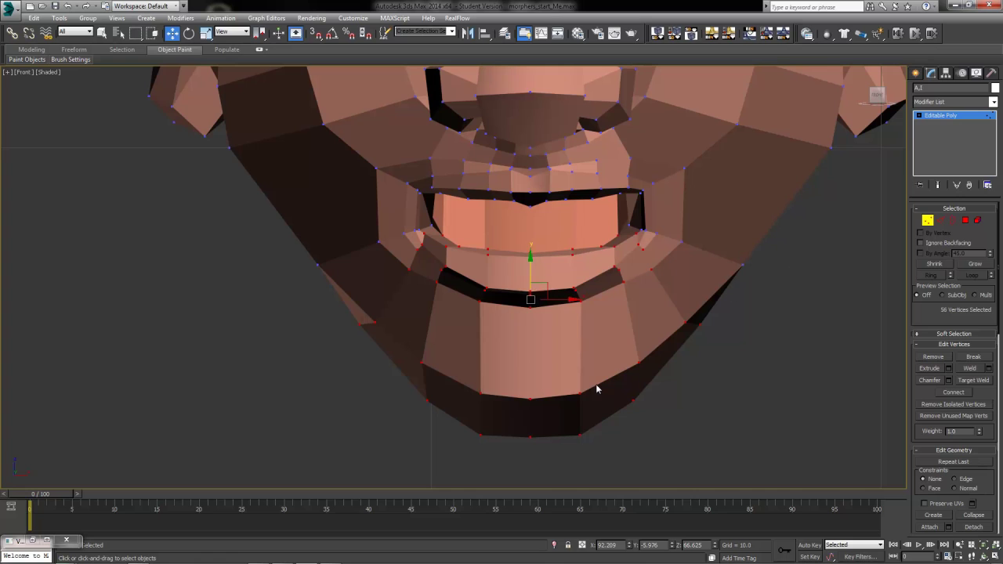
drag(531, 263, 529, 283)
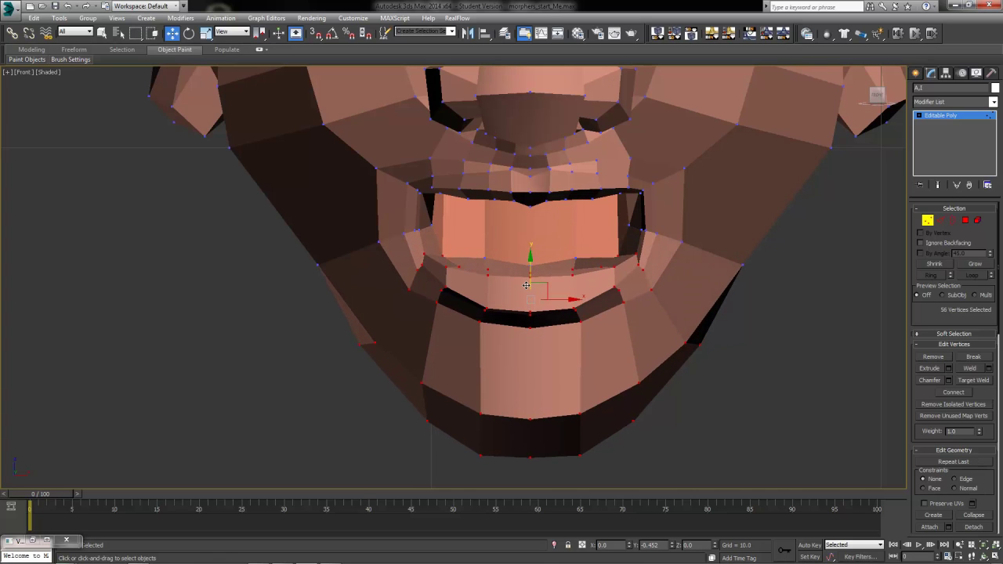
Deselect the outer jaw and next mouth-corner vertices on both sides, and lower the remaining lip and chin vertices to about Z 65.6
alt+drag(304, 369, 420, 305)
alt+drag(416, 247, 436, 266)
alt+drag(617, 248, 647, 261)
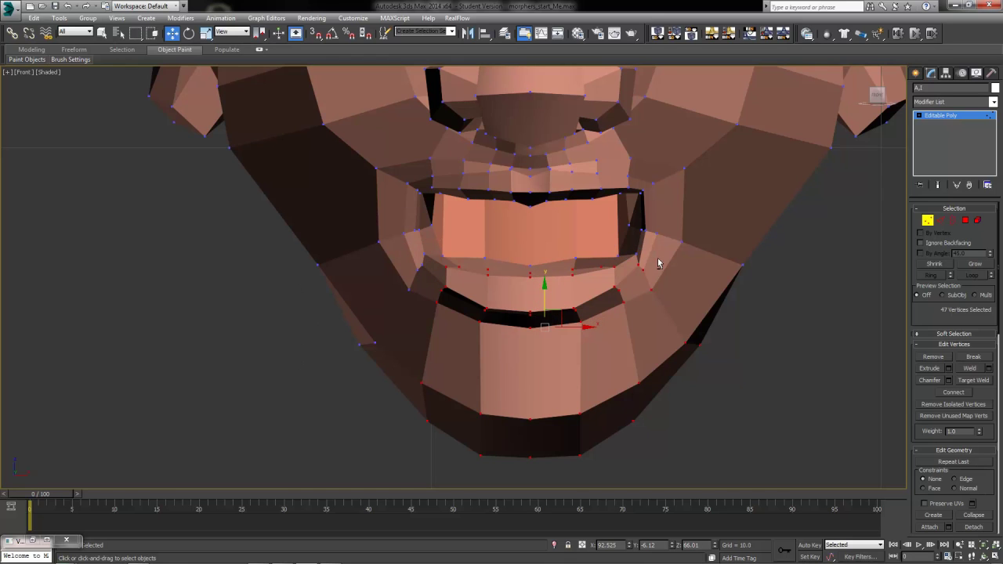
alt+drag(698, 227, 635, 286)
alt+drag(781, 253, 653, 369)
drag(530, 289, 531, 304)
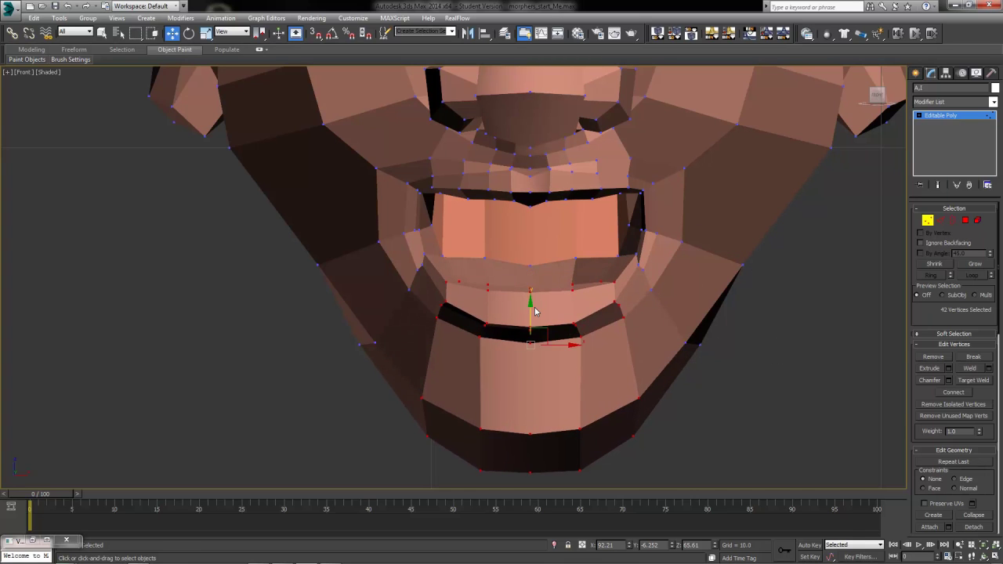
Select only the central lower-lip vertices, excluding those deeper inside the mouth, and lower them to about Z 66.0
middle_drag(534, 342, 534, 318)
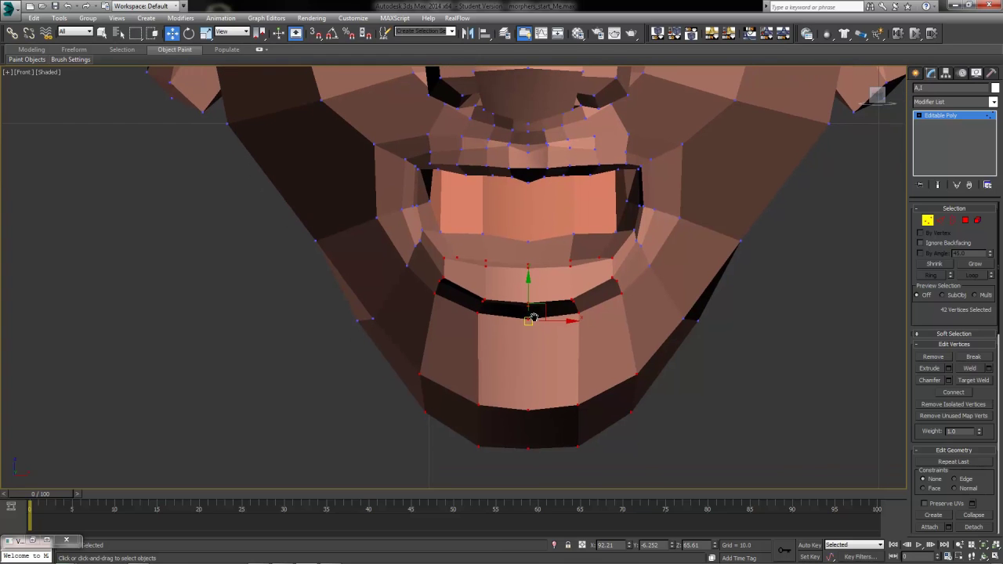
click(476, 260)
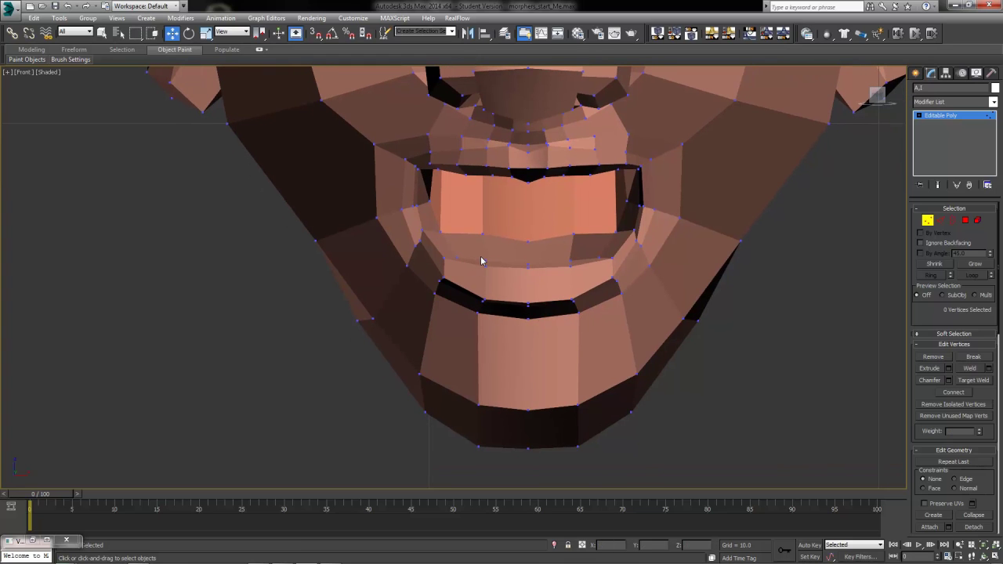
drag(468, 232, 594, 322)
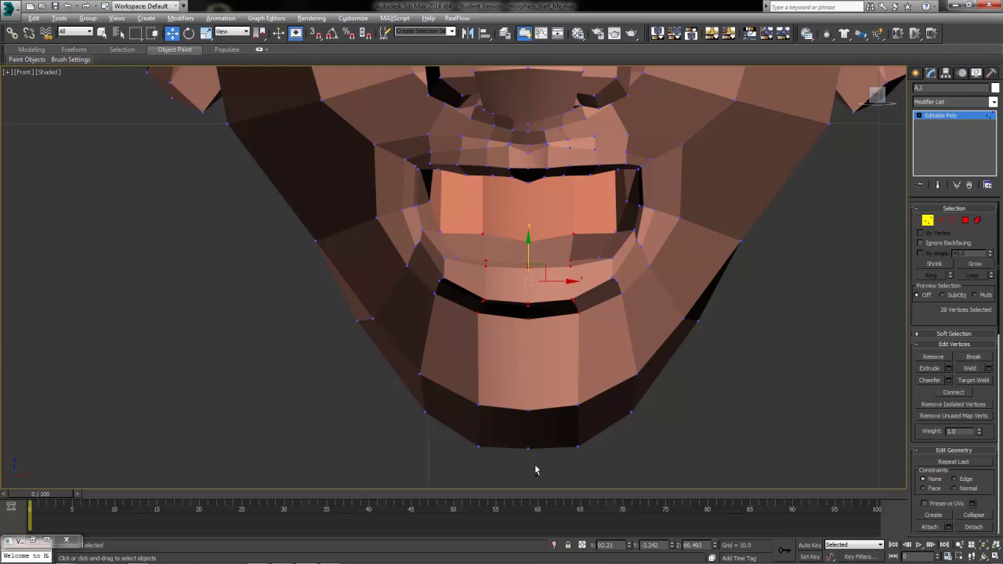
key(alt+w)
drag(353, 347, 183, 489)
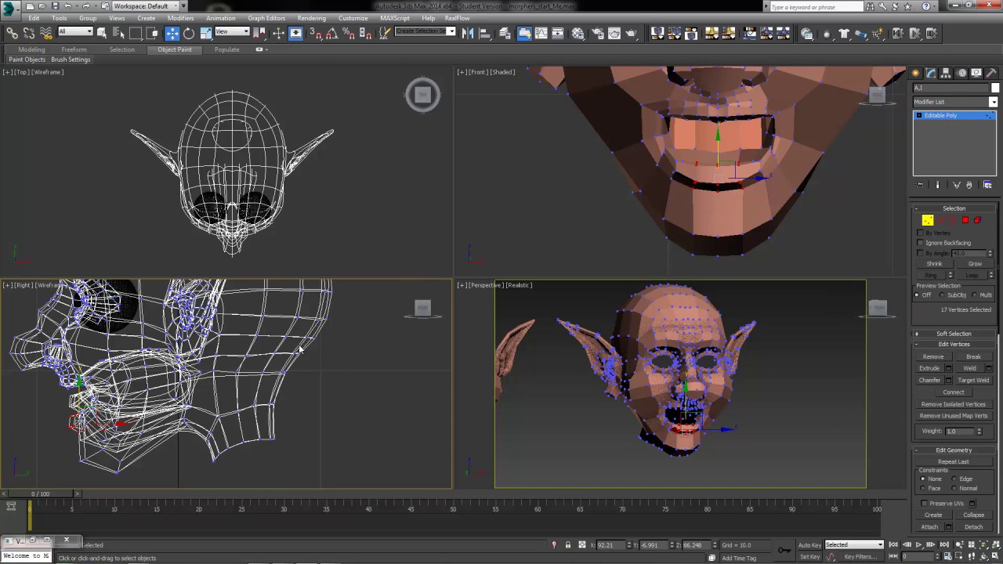
scroll(400, 430, down, 2)
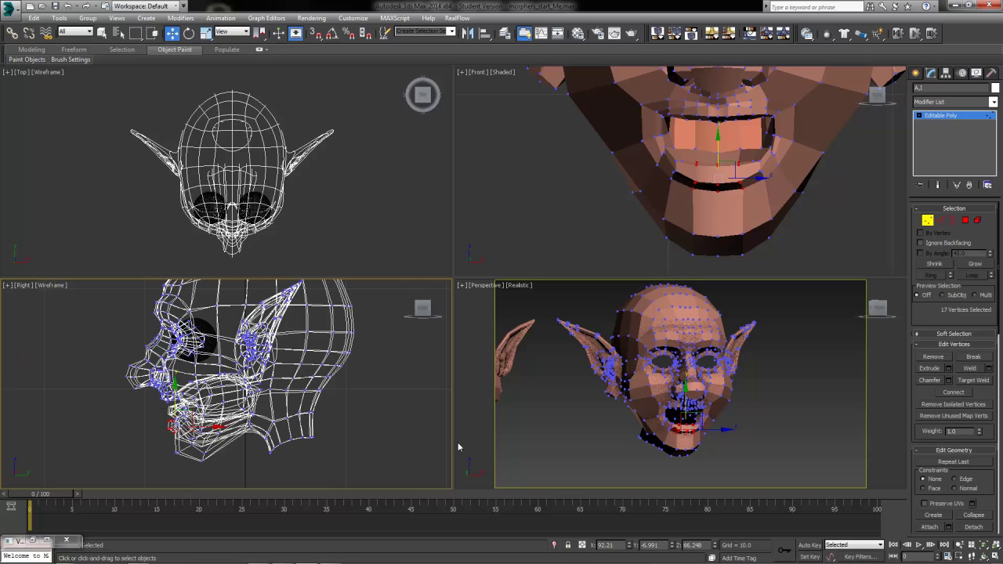
right_click(770, 171)
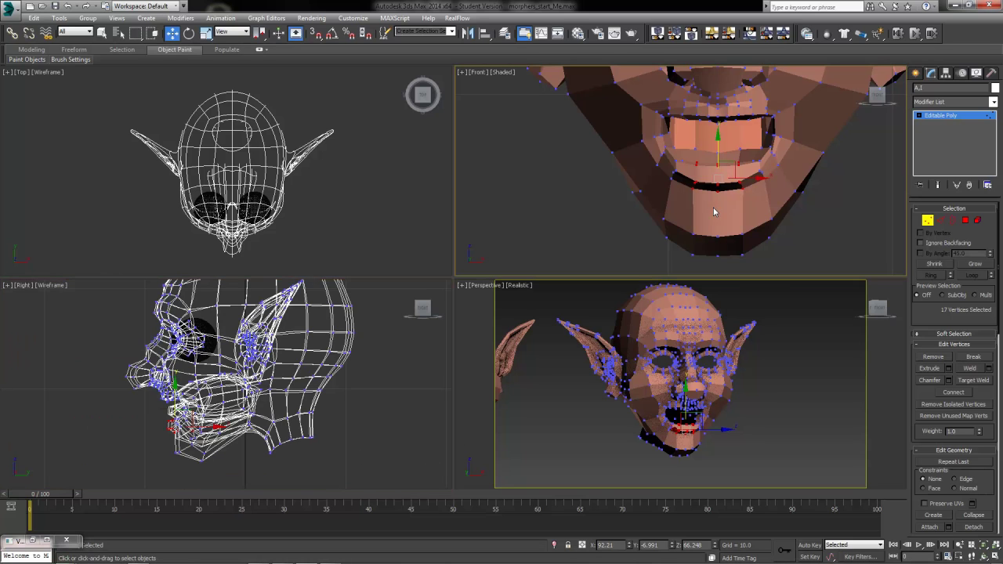
key(alt+w)
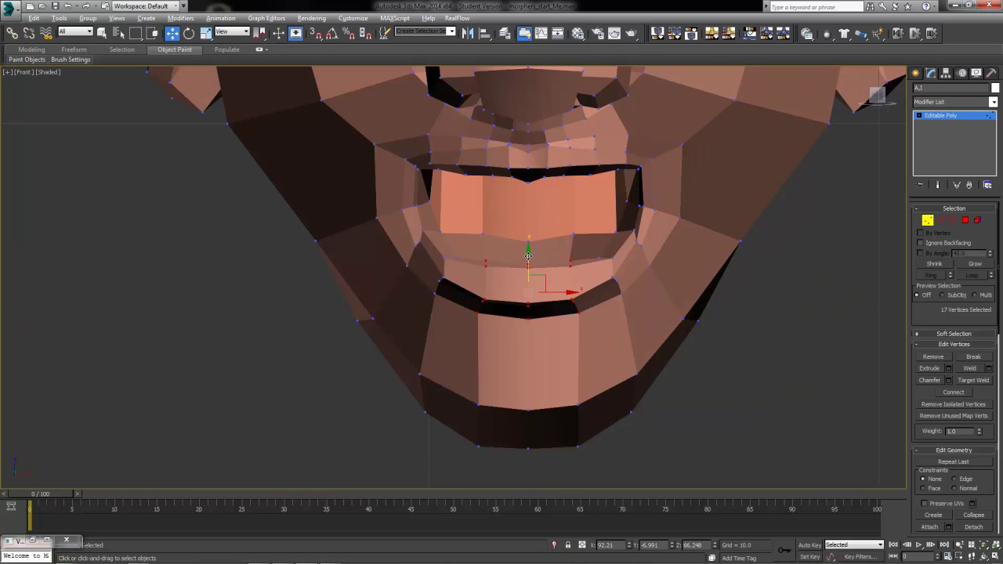
drag(528, 256, 527, 278)
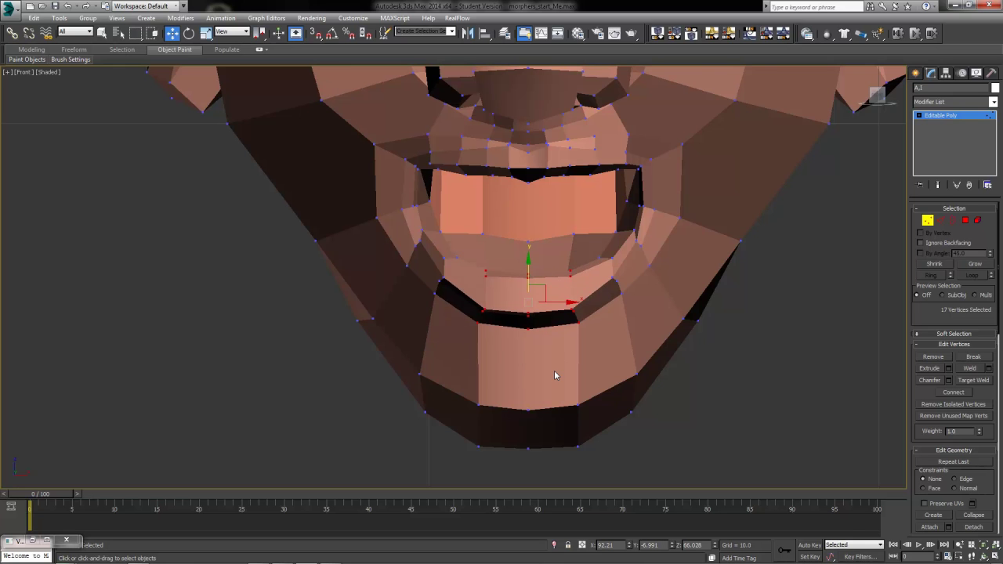
Select the three lower-edge vertices inside the mouth, lower them by about 1.03 units in the Front viewport, and leave vertex editing
key(alt+w)
right_click(673, 427)
key(alt+w)
alt+middle_drag(673, 428, 651, 392)
key(alt+w)
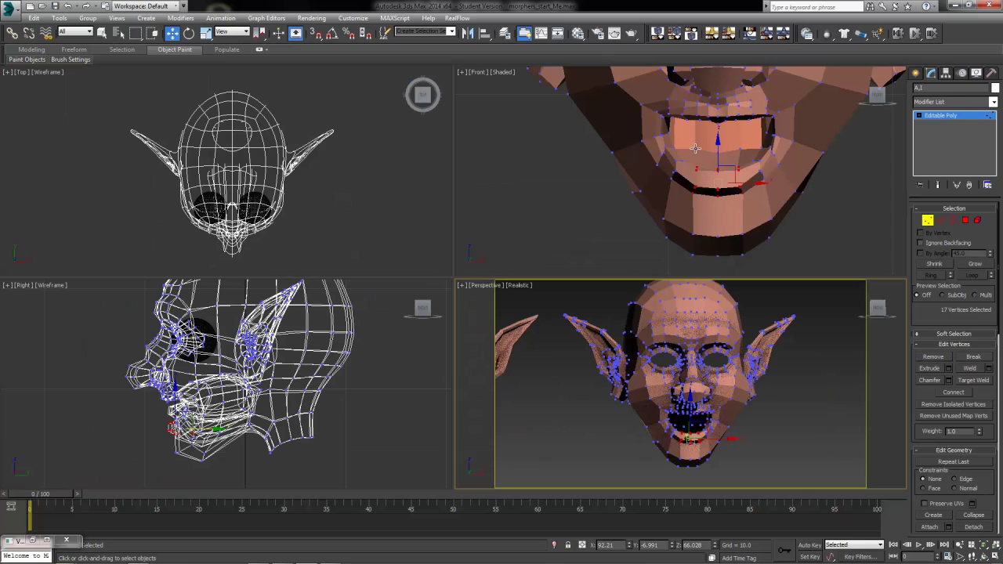
click(700, 150)
ctrl+click(717, 151)
ctrl+click(737, 149)
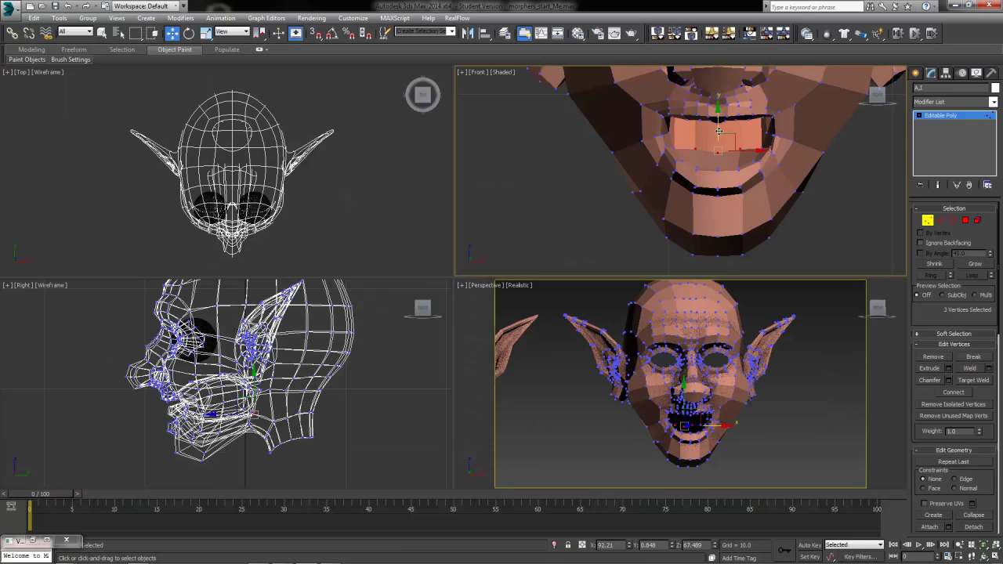
drag(715, 139, 716, 151)
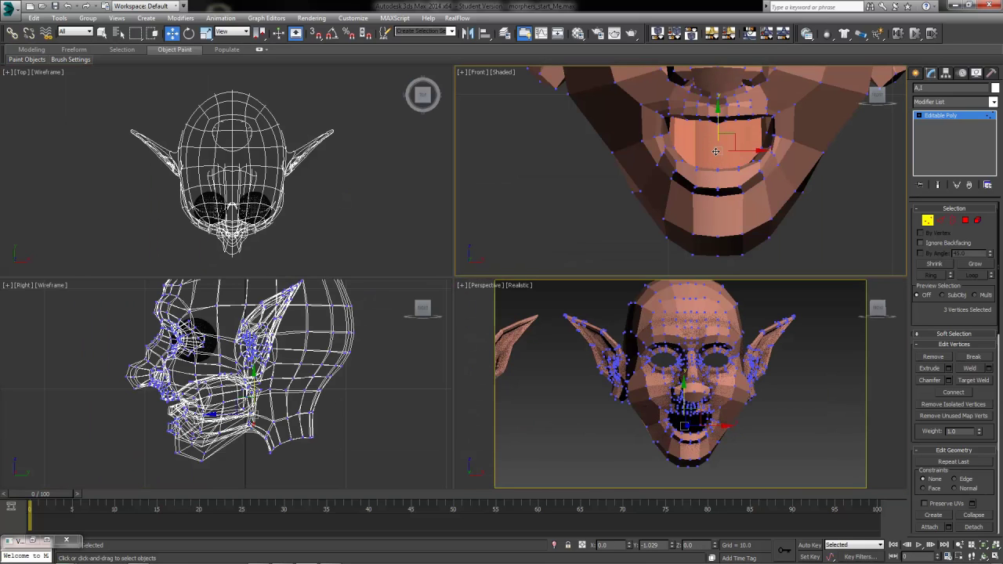
click(808, 435)
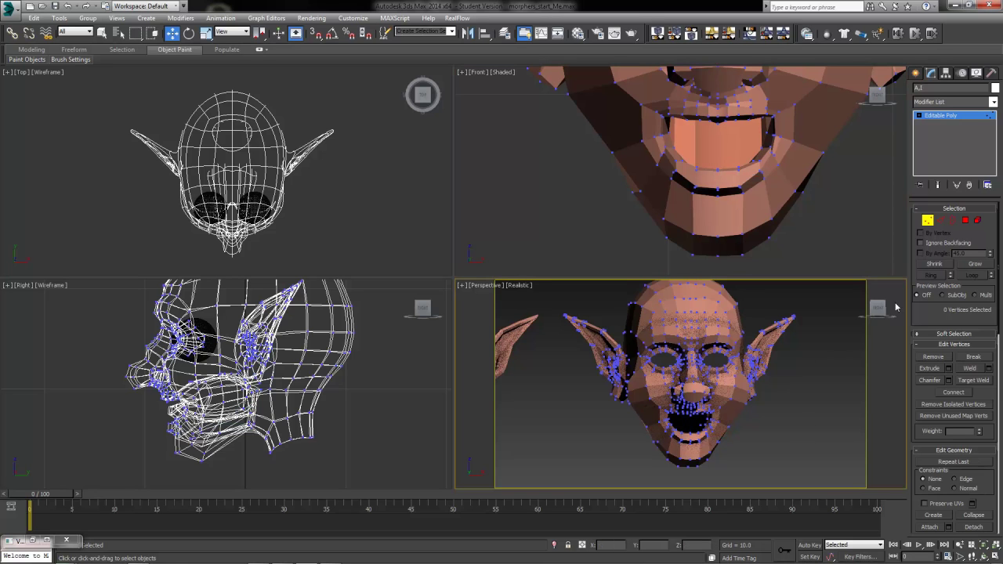
click(928, 220)
click(742, 466)
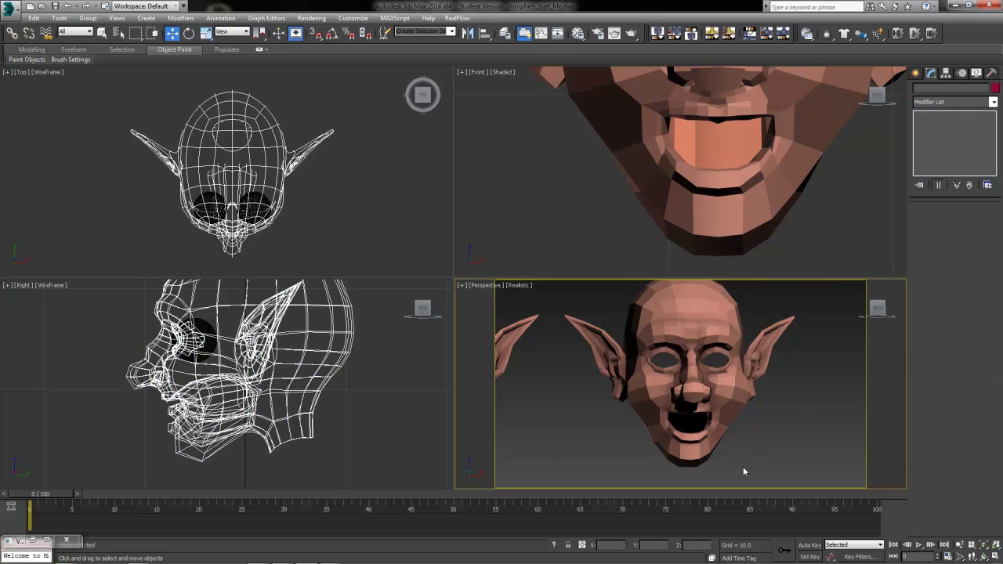
scroll(721, 466, down, 3)
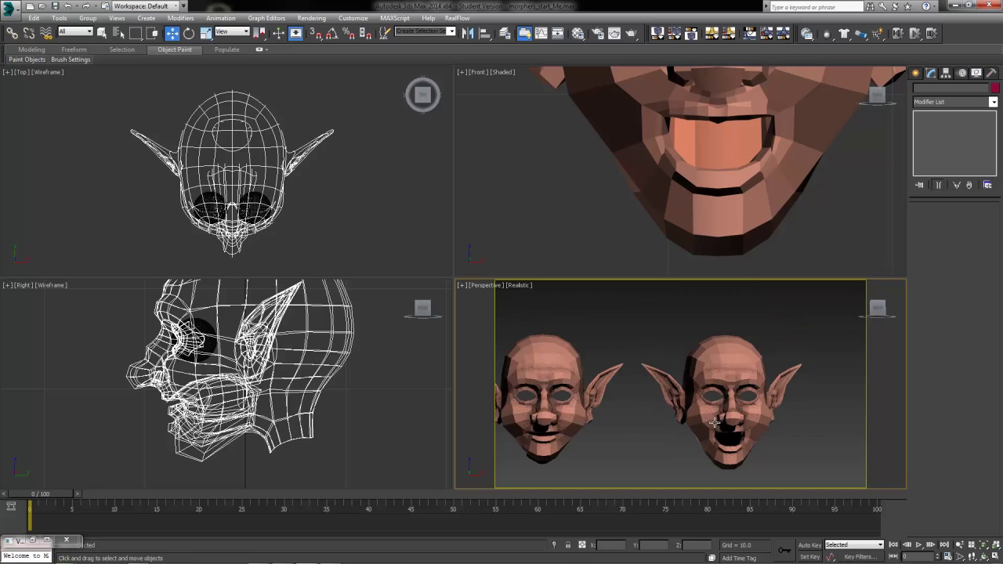
Reopen the A,I head for vertex editing and move five cheek and jaw vertices on one side slightly inward along X
click(730, 452)
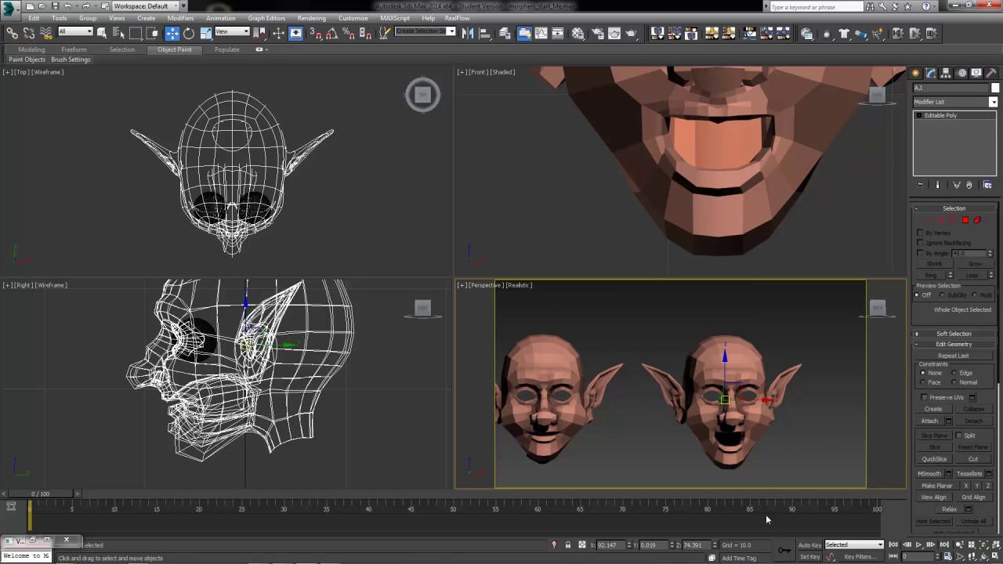
click(927, 220)
click(694, 168)
drag(587, 161, 640, 136)
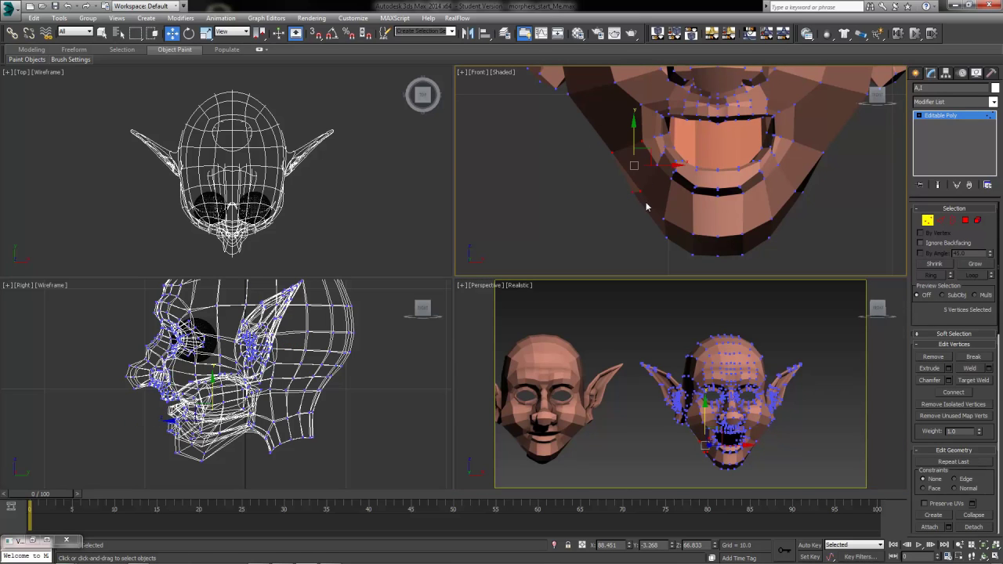
ctrl+drag(648, 206, 665, 165)
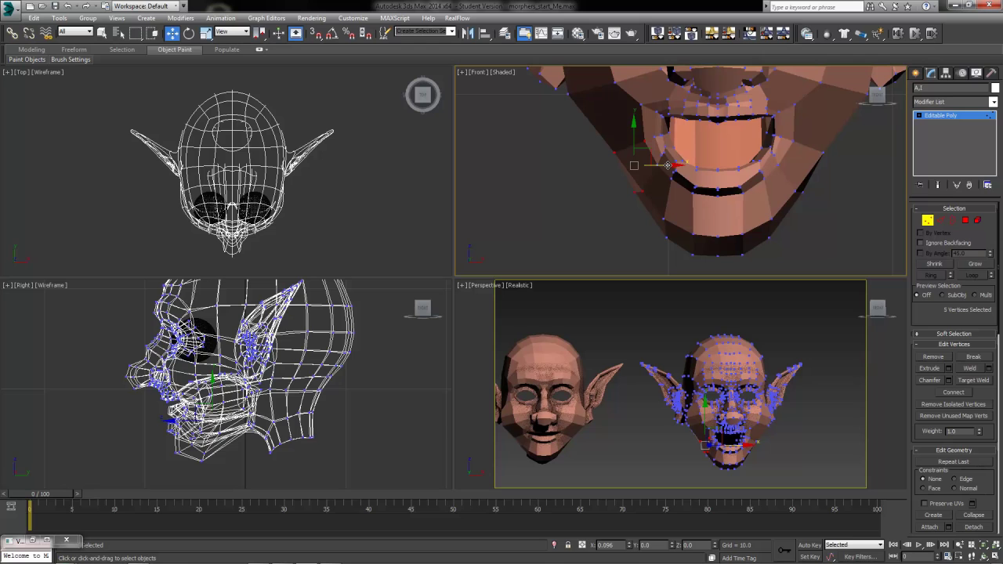
drag(667, 166, 671, 166)
Select the matching cheek and jaw vertices on the opposite side plus one nearer the mouth, and move them inward to about X 95.7
drag(853, 142, 790, 202)
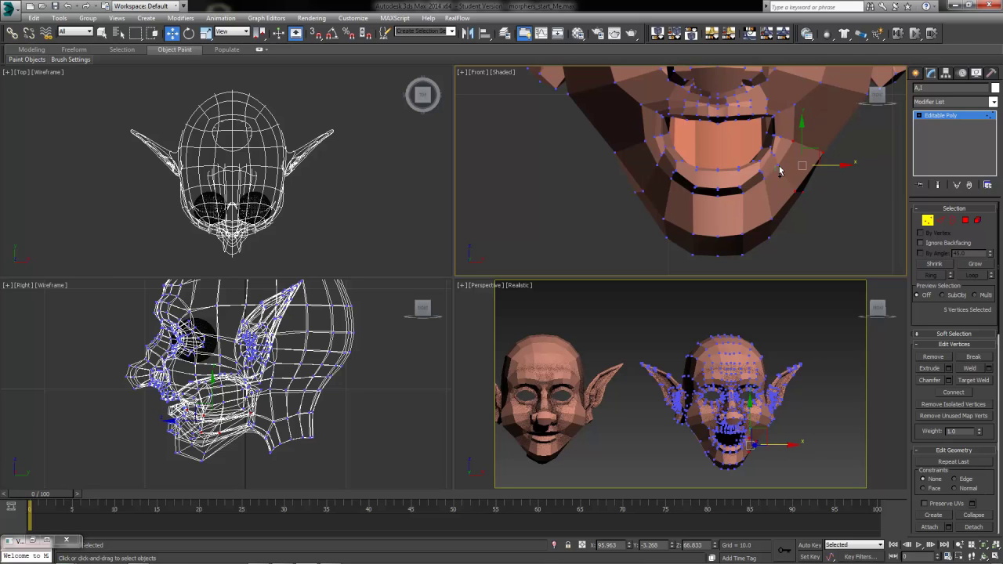
ctrl+click(778, 166)
drag(822, 165, 820, 166)
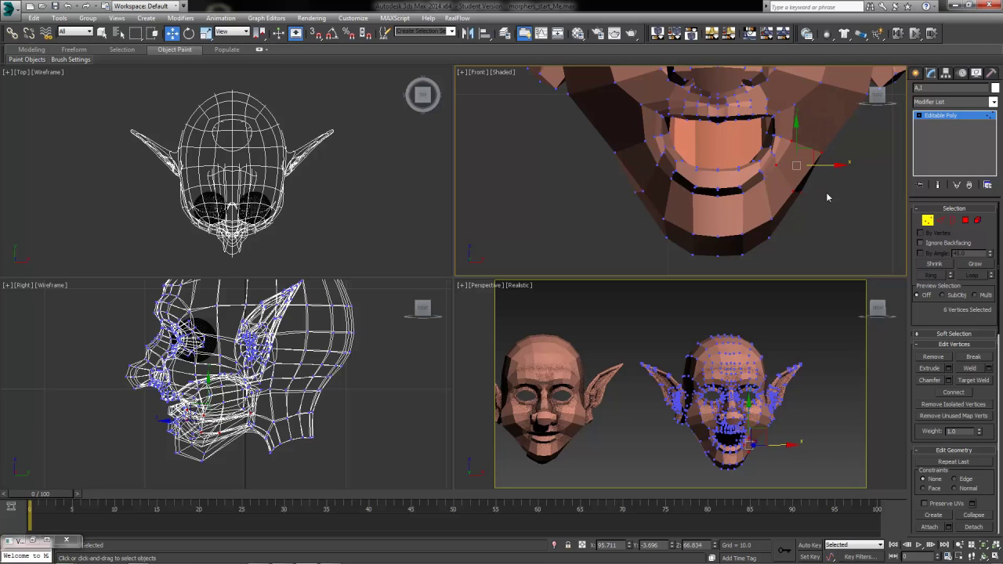
click(795, 260)
Refine the lower outer jaw vertices on both sides of the A,I head, then leave vertex editing and deselect the head
click(657, 165)
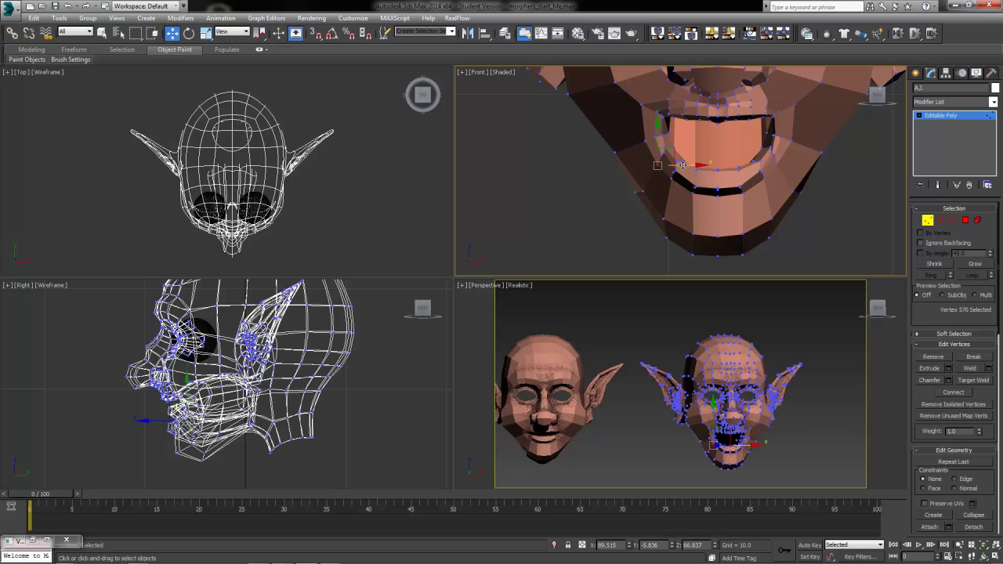
click(645, 141)
click(578, 202)
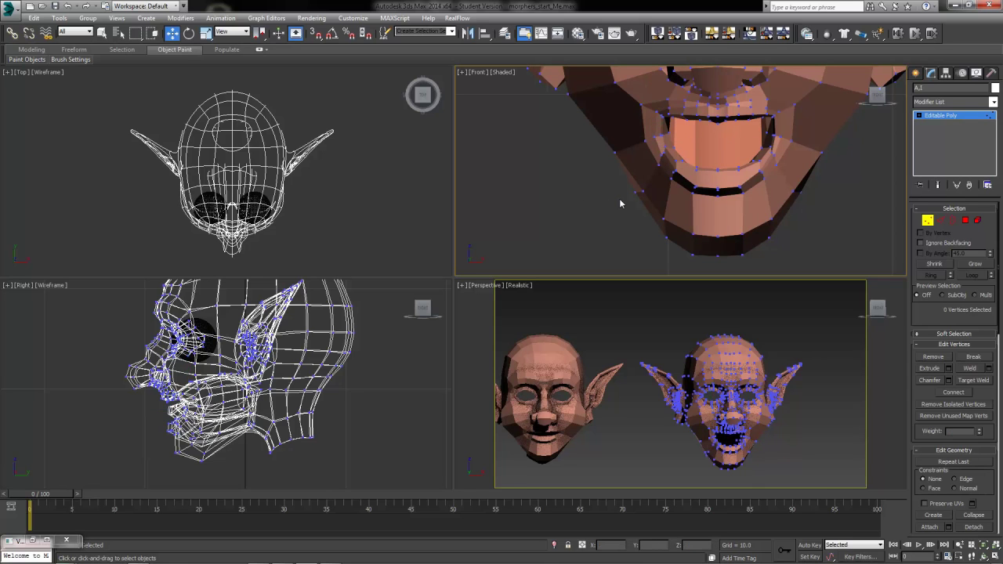
drag(634, 199, 673, 192)
drag(803, 208, 821, 194)
click(821, 252)
click(927, 221)
click(822, 439)
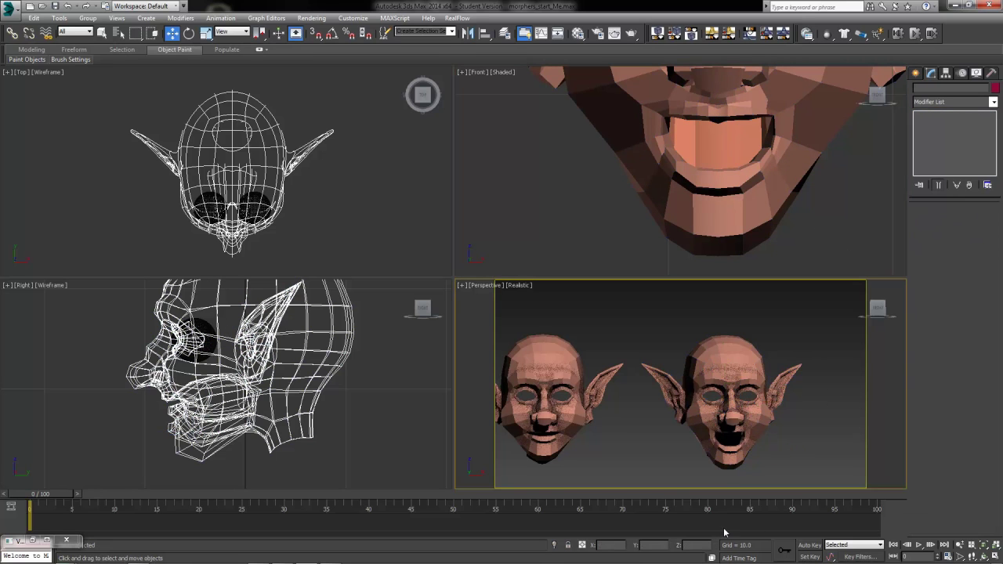
Select the smoothed Elf head and choose the first empty channel in its Morpher modifier
click(709, 430)
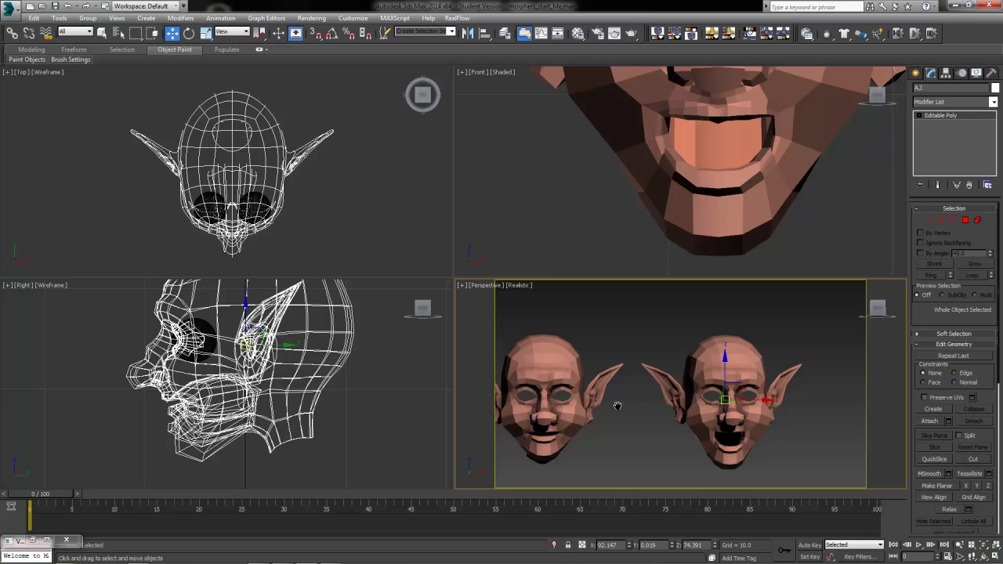
scroll(618, 405, down, 3)
middle_drag(640, 399, 736, 398)
click(650, 396)
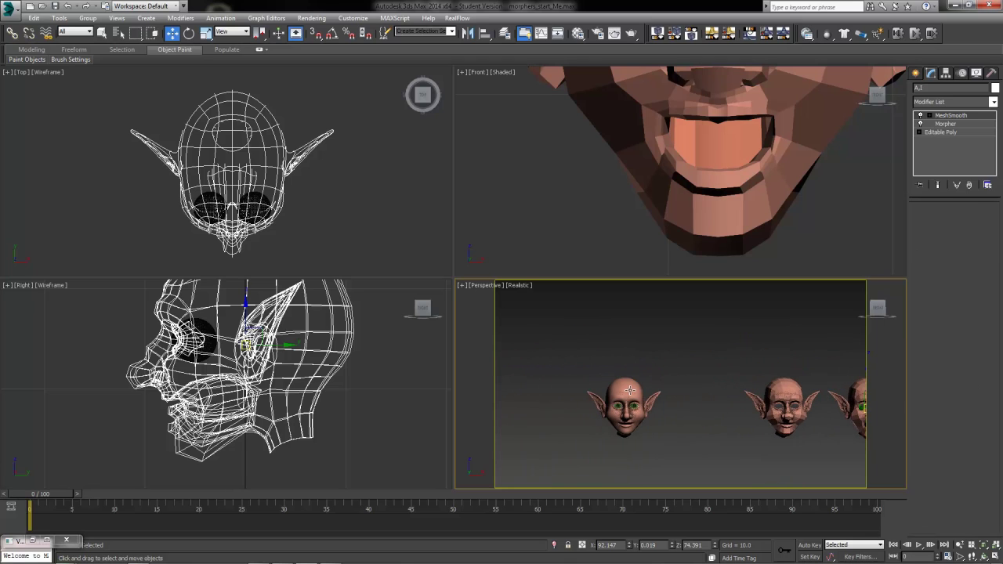
click(944, 123)
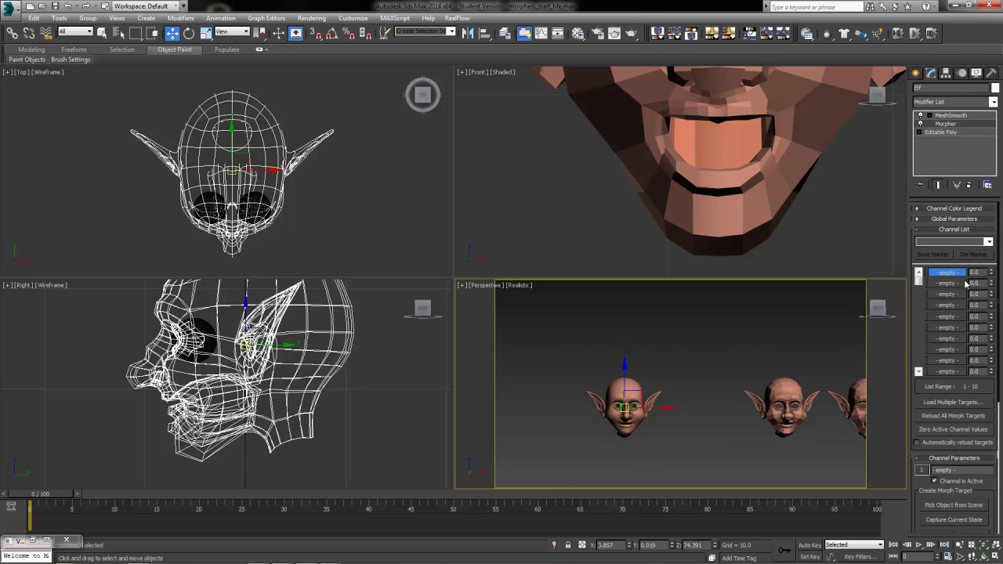
mouse_move(918, 277)
mouse_down()
mouse_move(918, 366)
mouse_move(918, 279)
mouse_up()
click(949, 273)
Load the A,I head from the scene as the morph target for channel 1, picking it from the object list
right_click(947, 275)
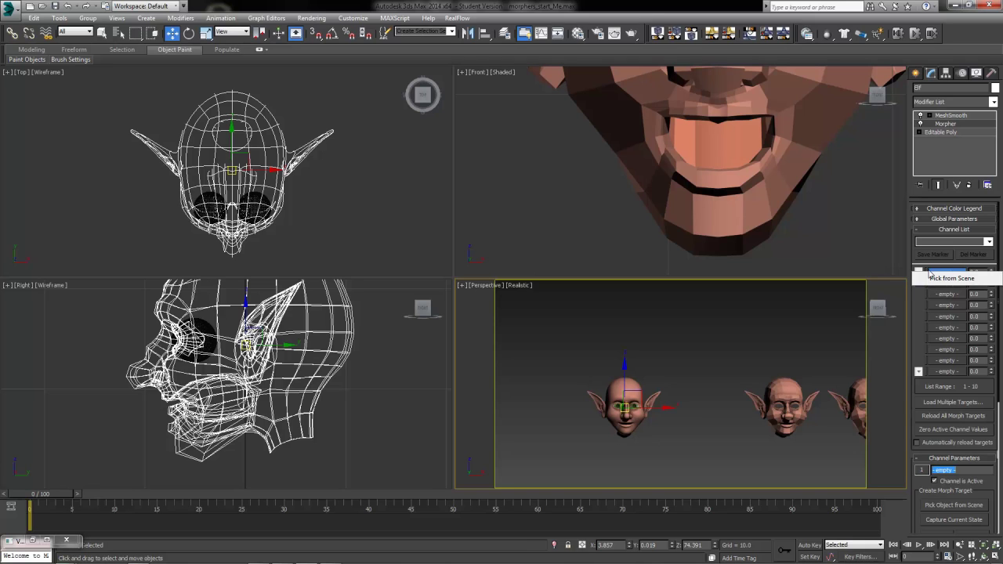
click(988, 488)
scroll(952, 392, down, 1)
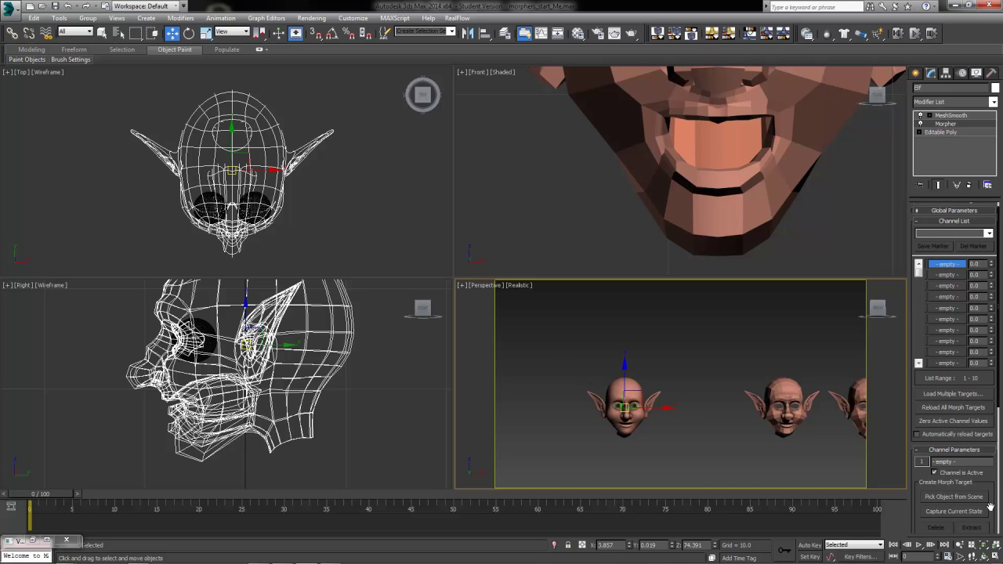
scroll(956, 501, down, 3)
scroll(972, 439, up, 3)
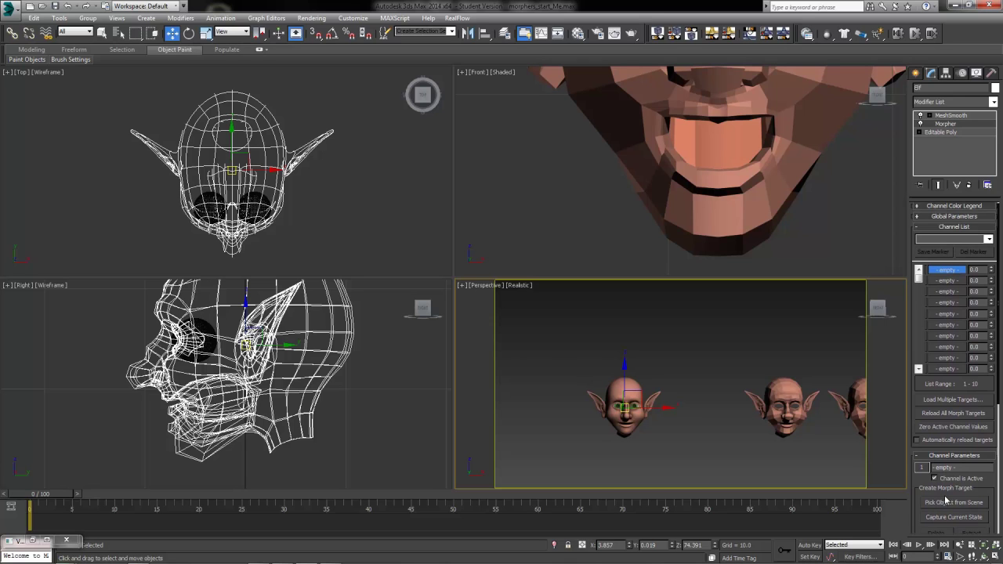
click(950, 503)
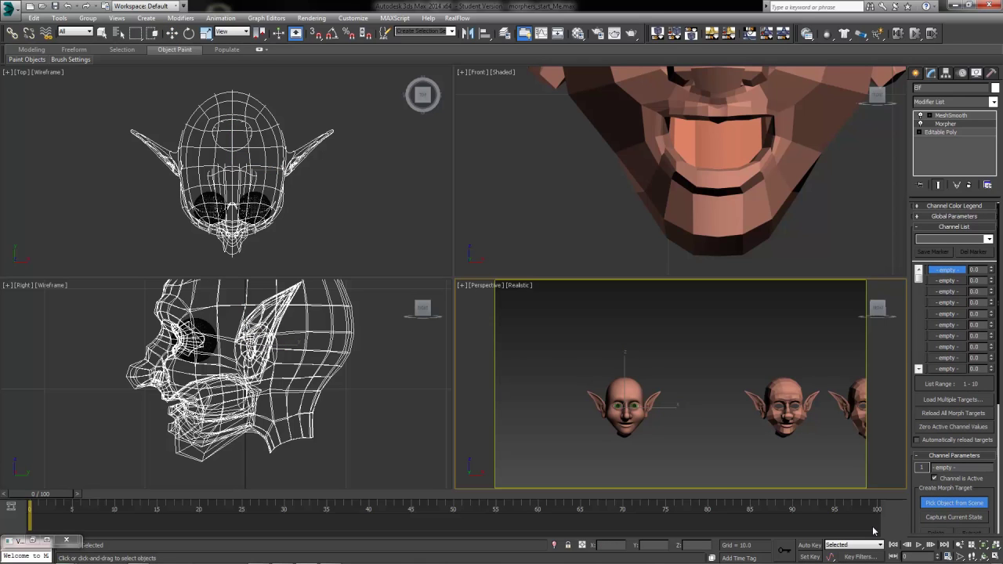
middle_drag(707, 448, 681, 453)
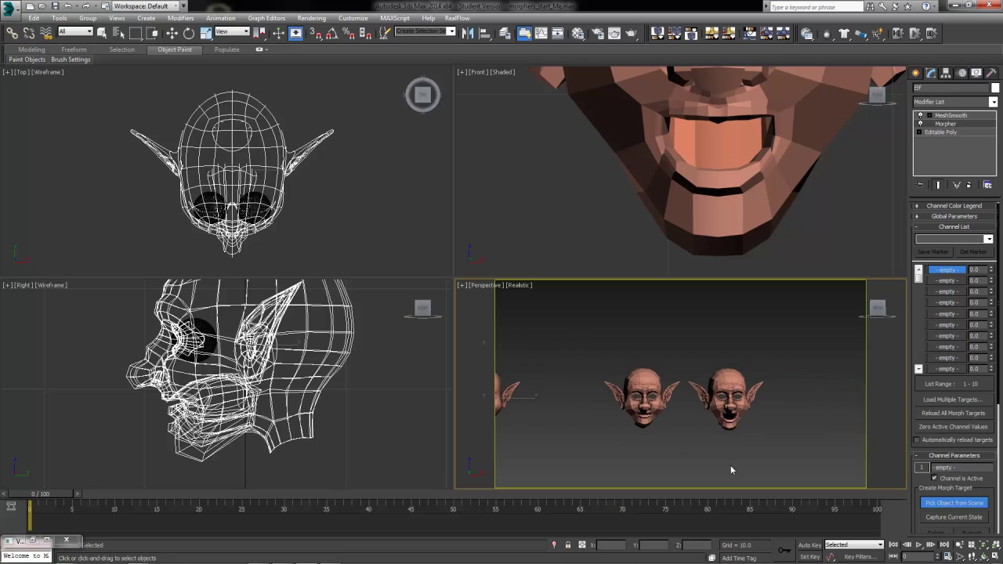
click(118, 34)
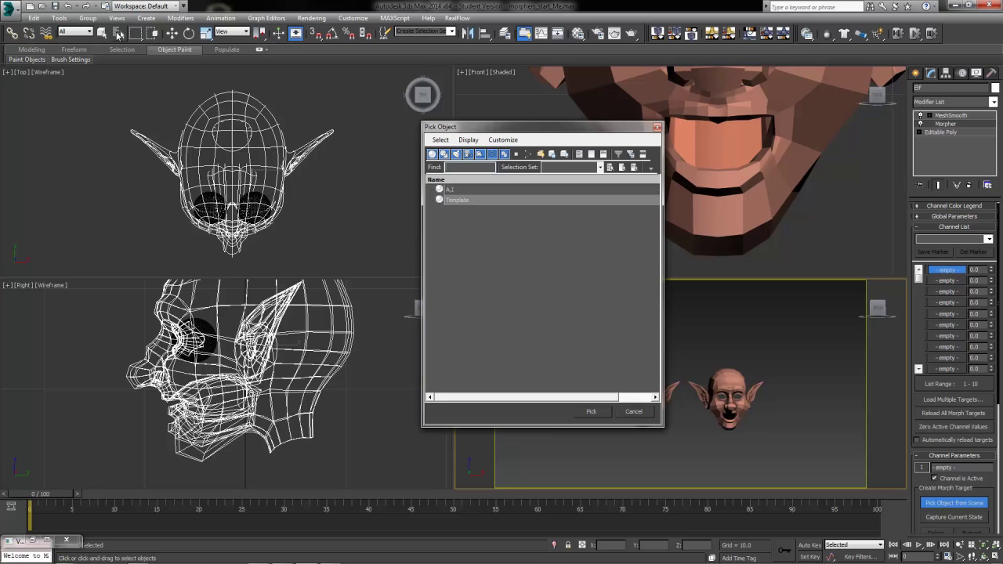
click(456, 190)
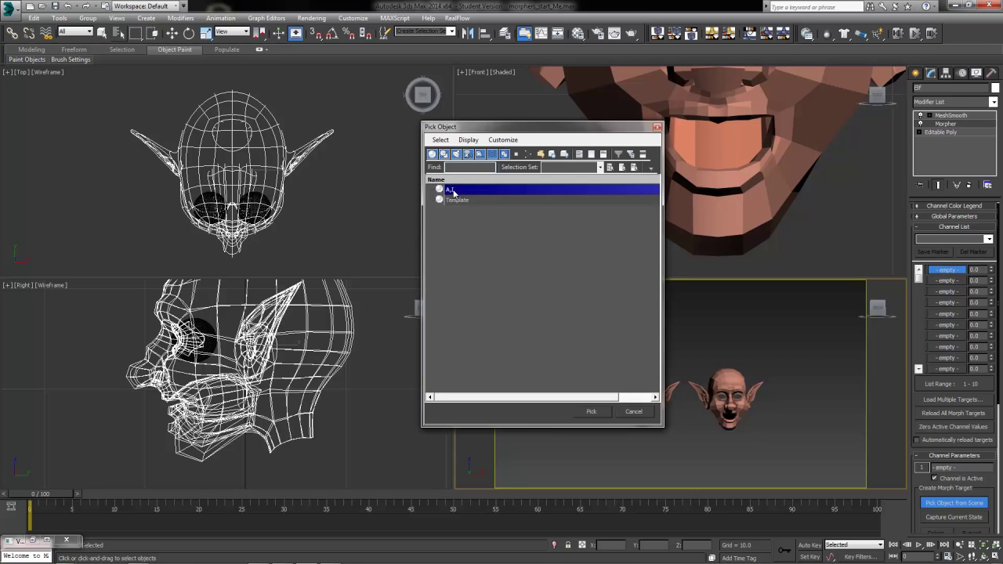
click(593, 412)
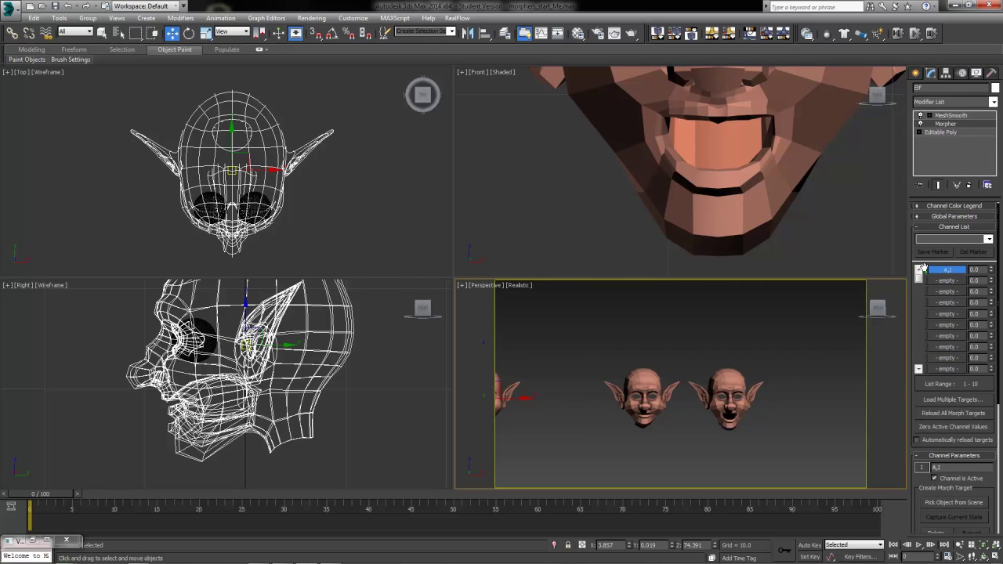
Test the A,I morph on the Elf head by raising its channel to 100 and returning it to 0
middle_drag(548, 438, 700, 430)
scroll(736, 431, up, 5)
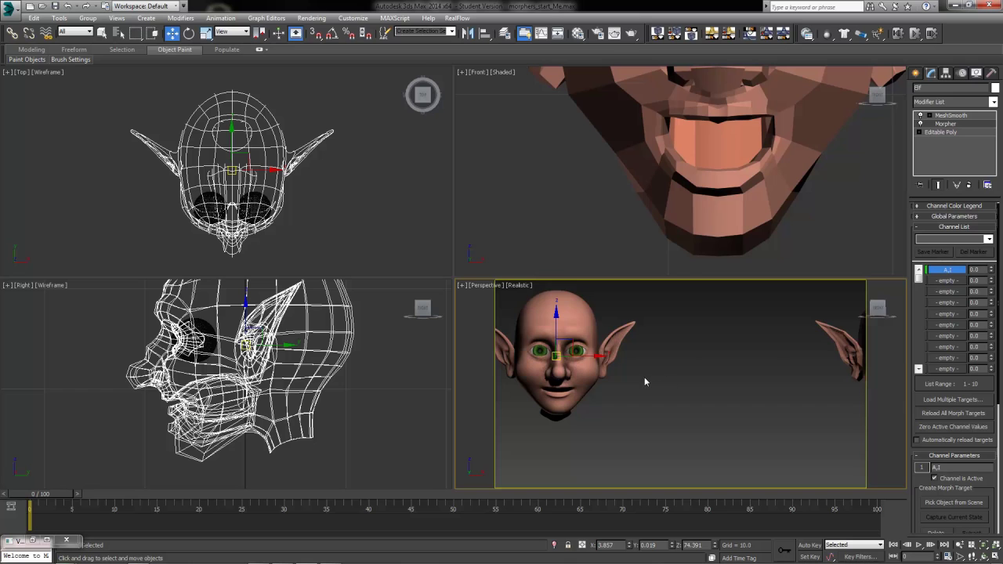
scroll(689, 395, down, 2)
scroll(700, 319, up, 8)
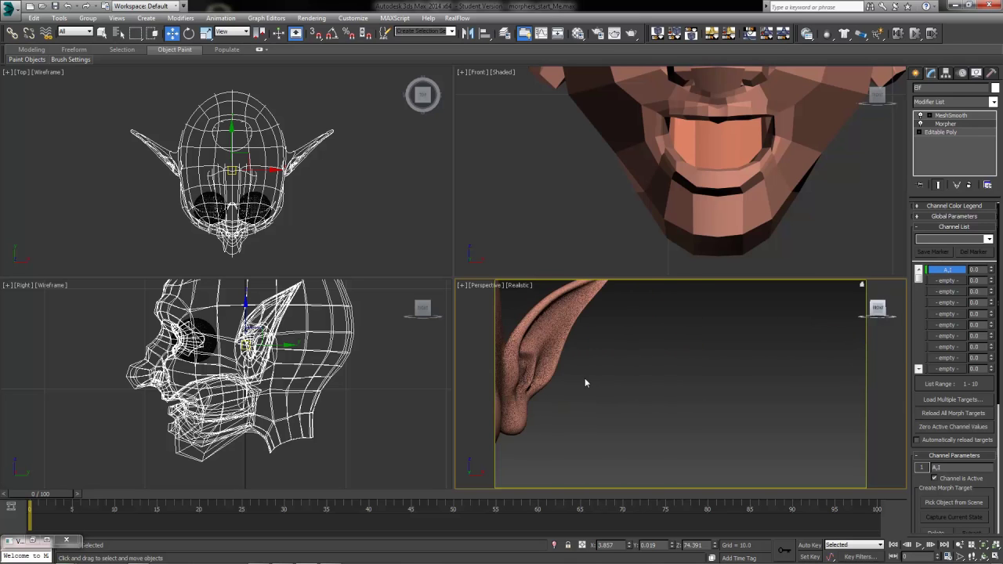
scroll(684, 408, down, 6)
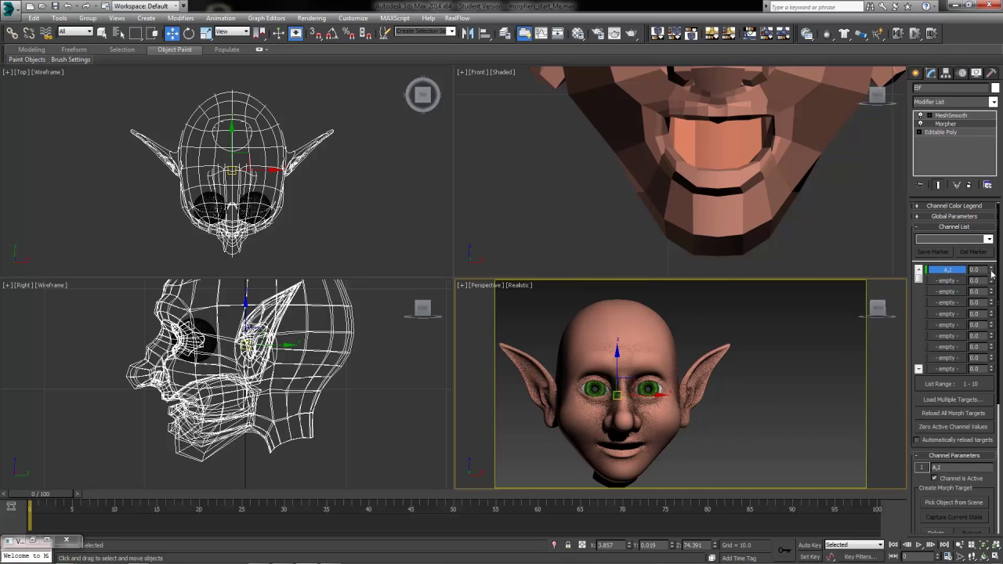
middle_drag(662, 427, 713, 418)
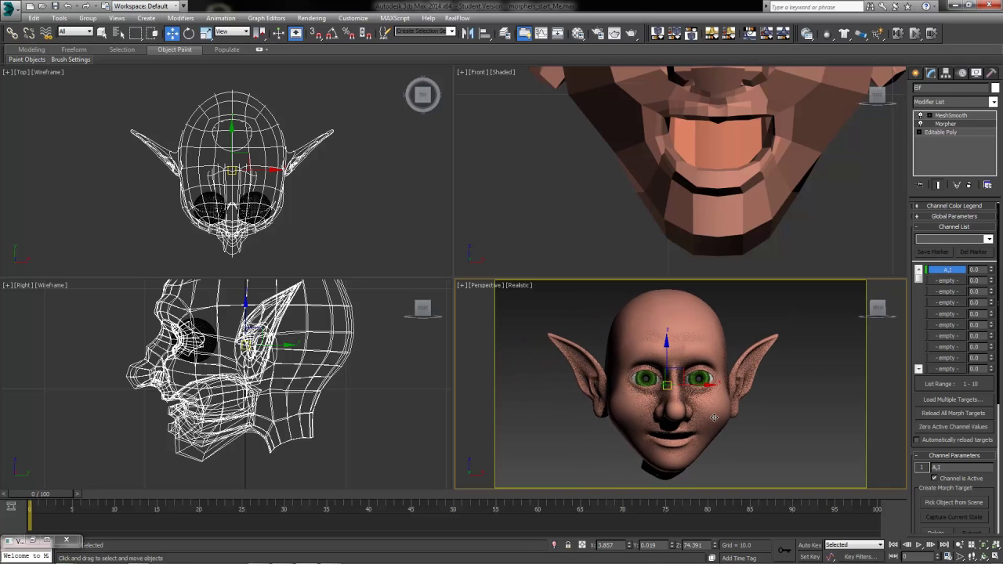
scroll(822, 361, down, 2)
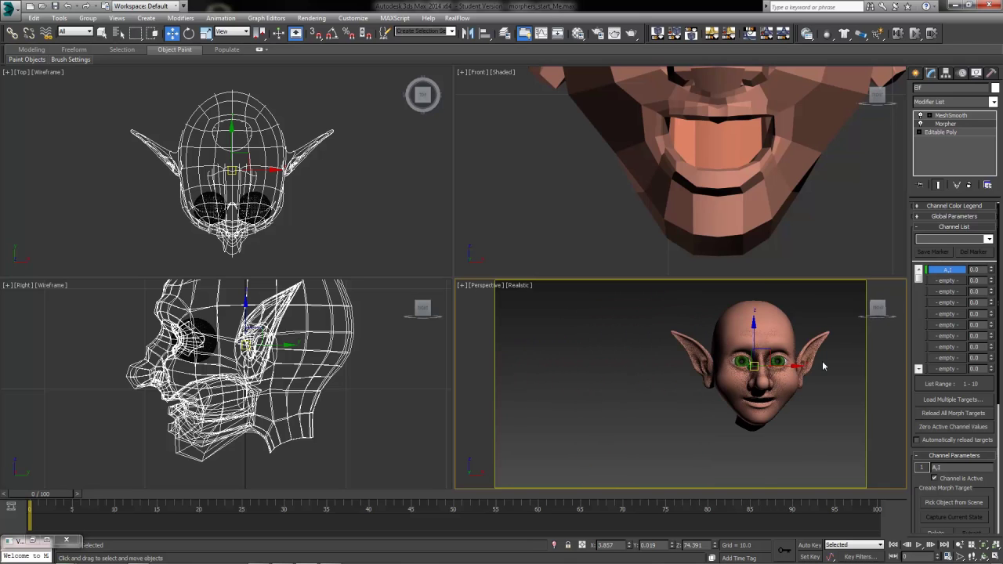
scroll(822, 361, up, 2)
middle_drag(822, 360, 758, 388)
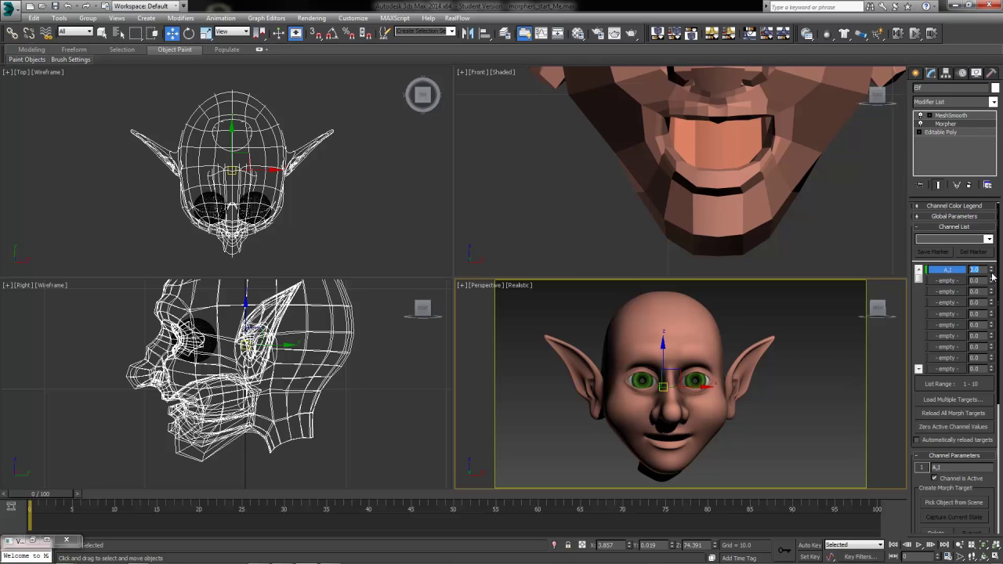
drag(992, 271, 970, 194)
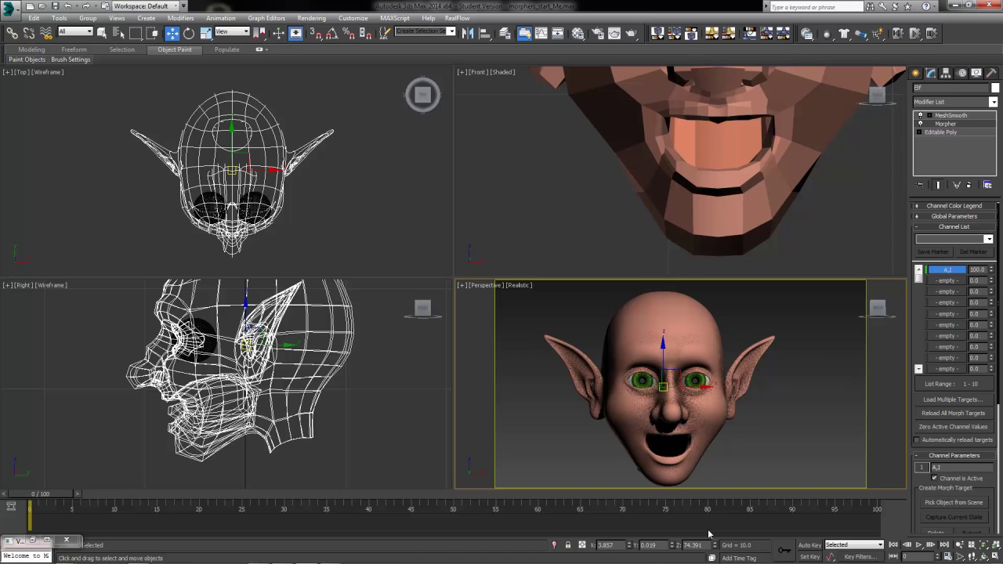
drag(991, 270, 974, 363)
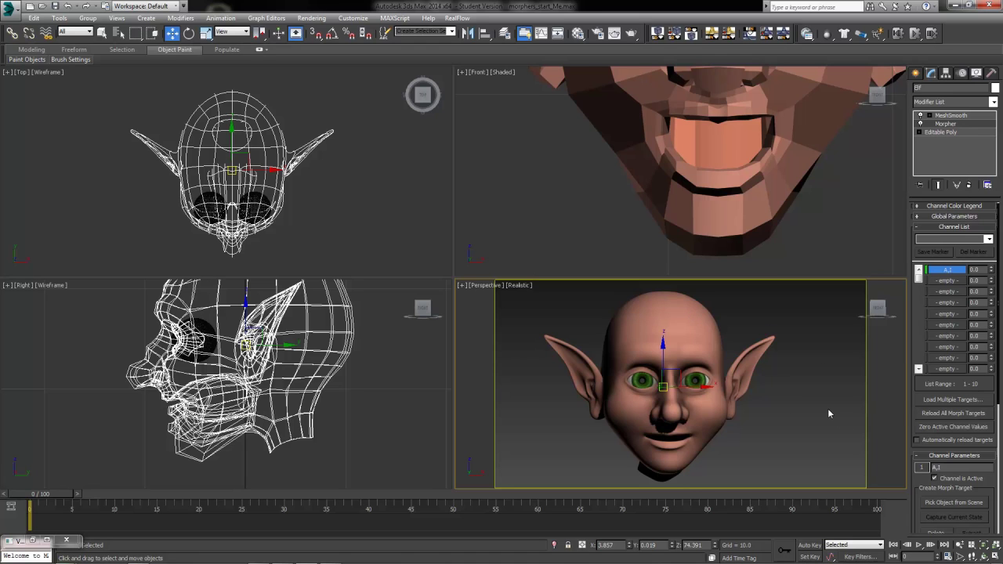
Clone the Template head along the X axis to the free space beyond the A,I head
middle_drag(808, 408, 680, 403)
middle_drag(748, 406, 563, 405)
scroll(563, 405, down, 4)
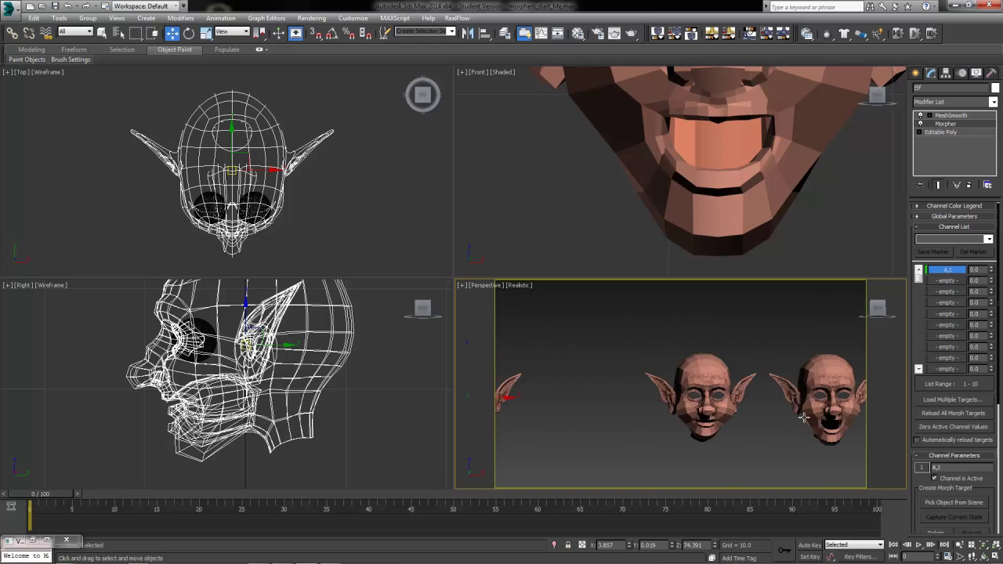
middle_drag(803, 417, 656, 391)
click(584, 371)
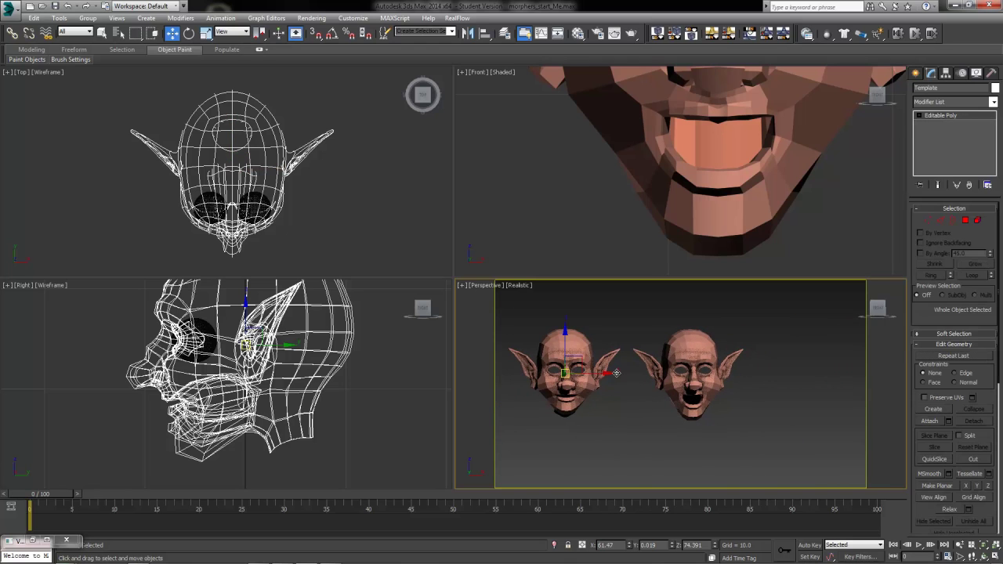
click(683, 367)
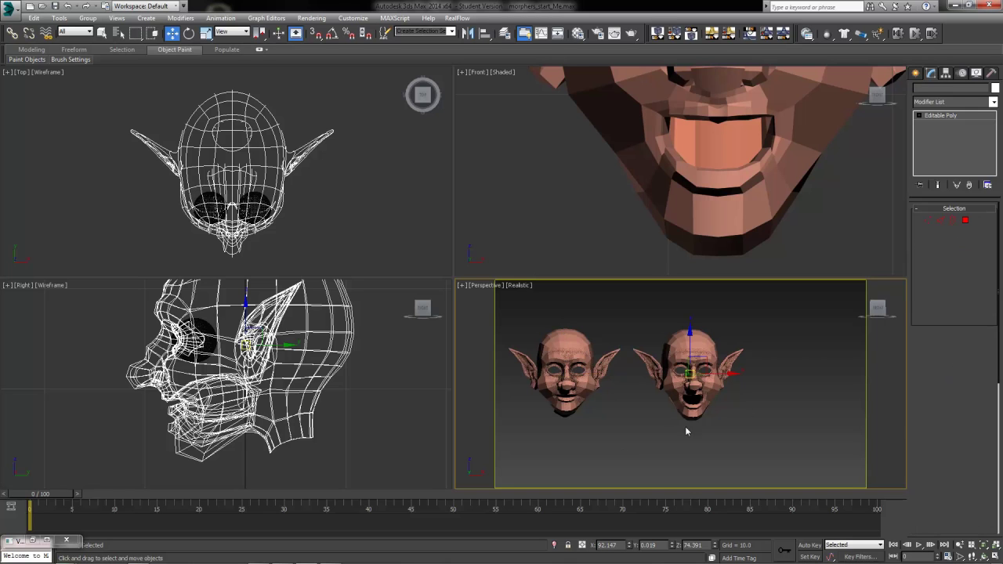
click(574, 374)
shift+drag(592, 376, 838, 384)
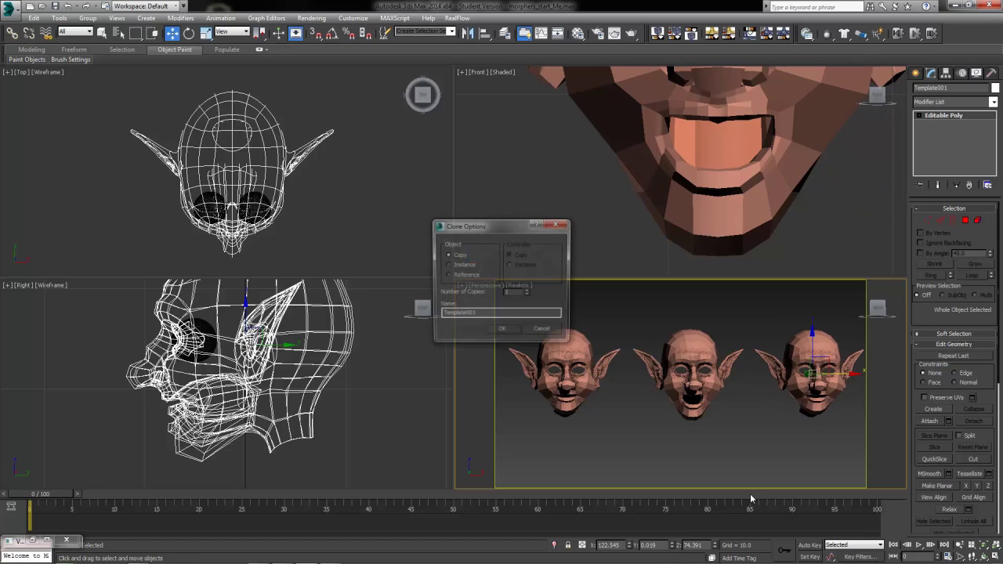
Name the cloned head Right Eye Blink and create it as a single independent copy
double_click(510, 314)
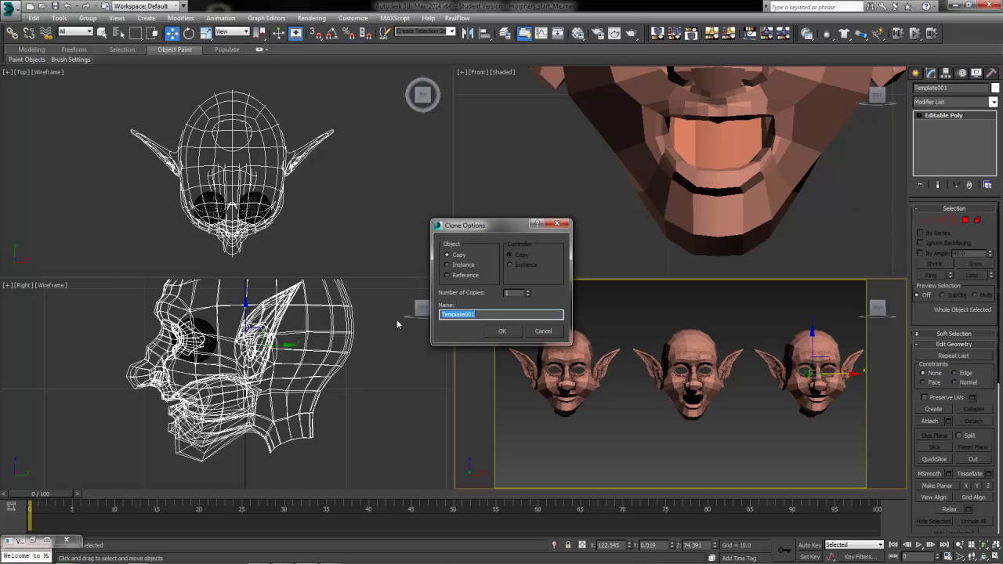
text(Left)
key(BackSpace)
key(BackSpace)
key(BackSpace)
key(BackSpace)
text(Right Eye)
click(509, 331)
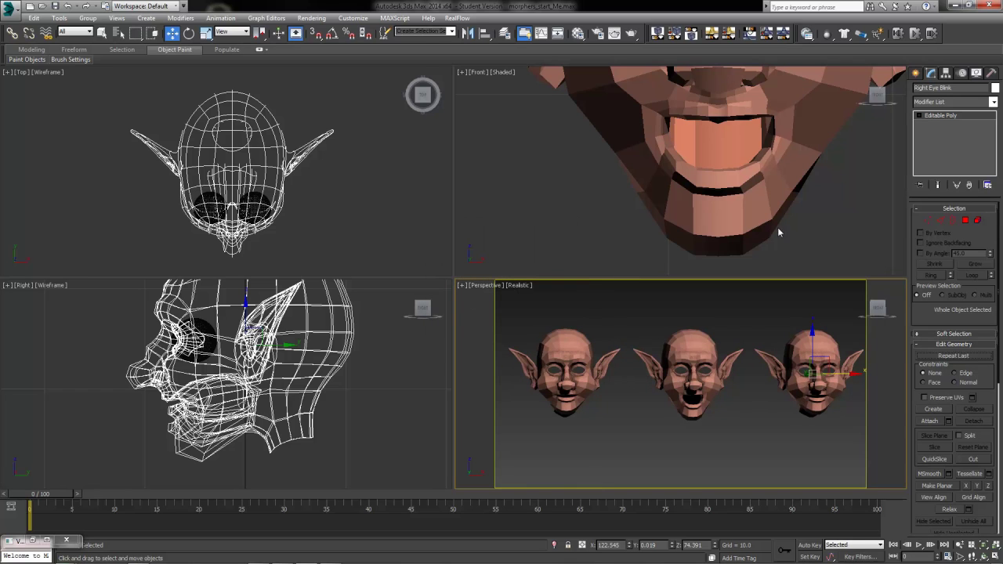
Compare the Template and Right Eye Blink heads in the Front and Perspective views, ending with Right Eye Blink selected
scroll(777, 228, down, 5)
middle_drag(823, 192, 780, 190)
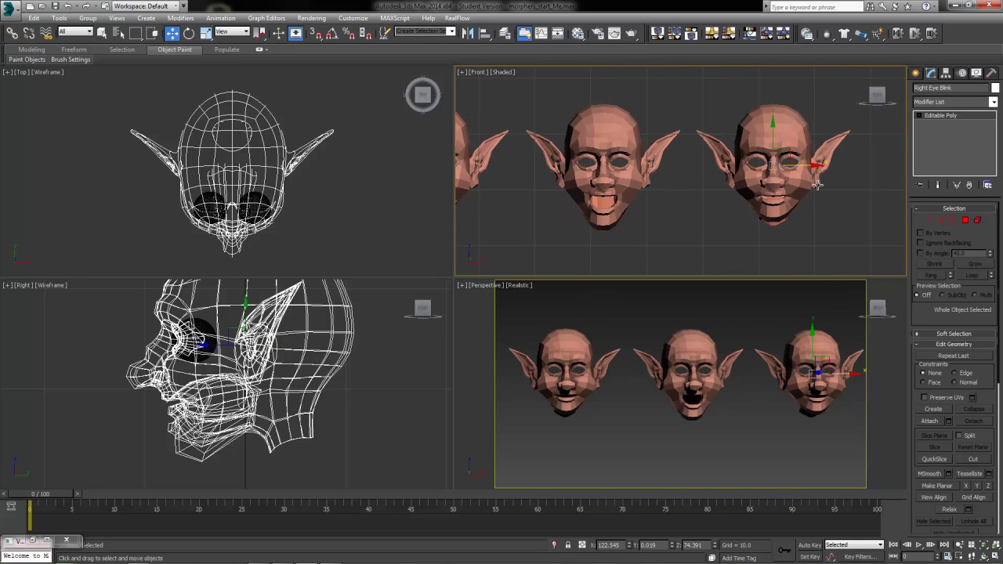
middle_drag(662, 222, 678, 214)
click(481, 178)
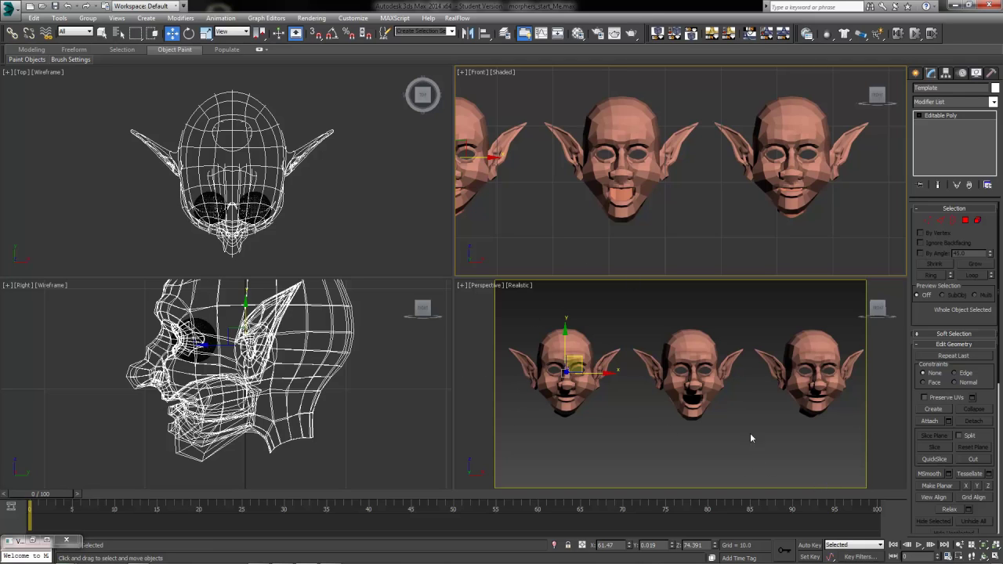
click(772, 205)
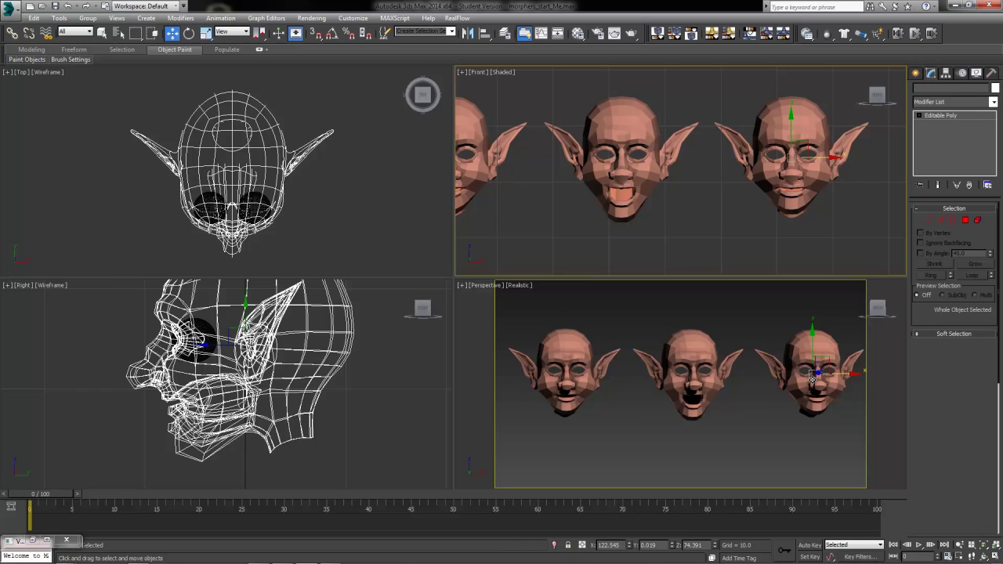
middle_drag(802, 413, 677, 424)
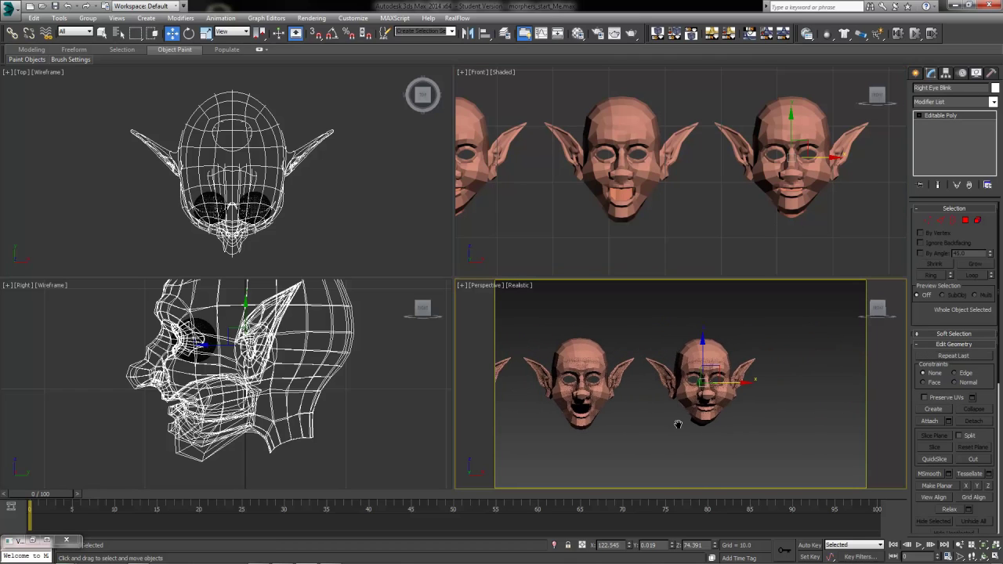
scroll(808, 150, up, 6)
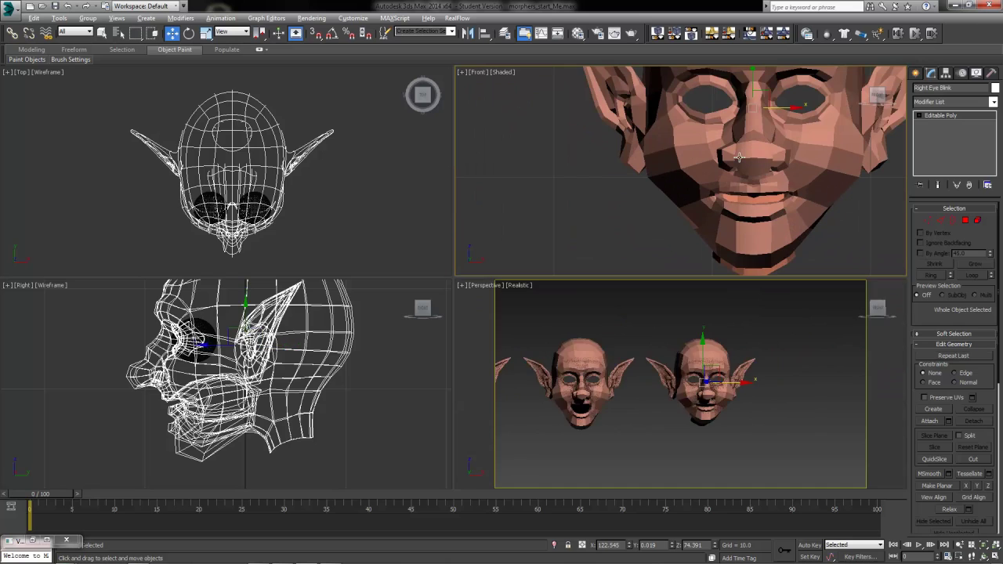
key(alt+w)
middle_drag(648, 216, 550, 283)
click(928, 220)
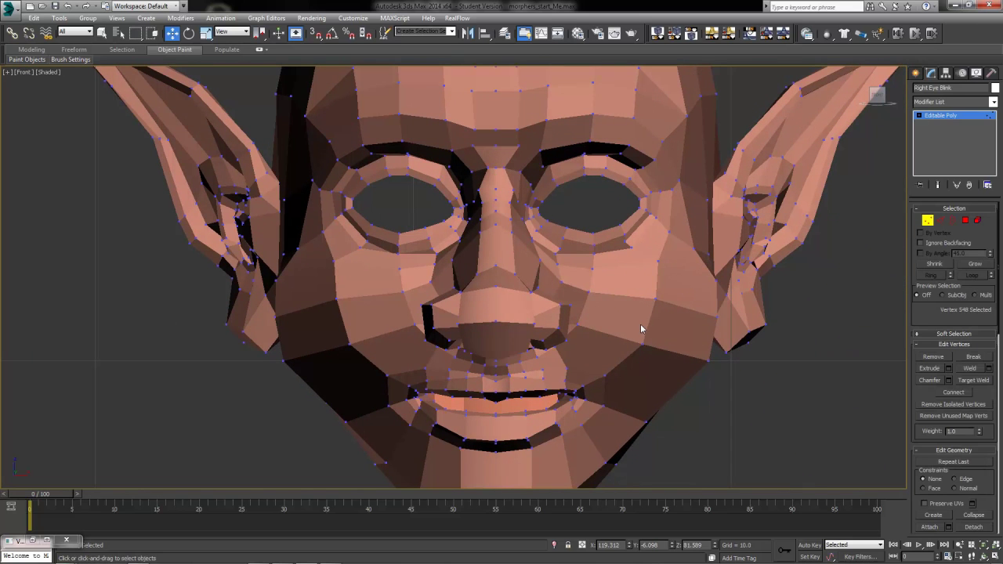
click(927, 220)
Copy both green eyes from the smoothed Elf head into the eye sockets of the Right Eye Blink head
scroll(494, 191, down, 8)
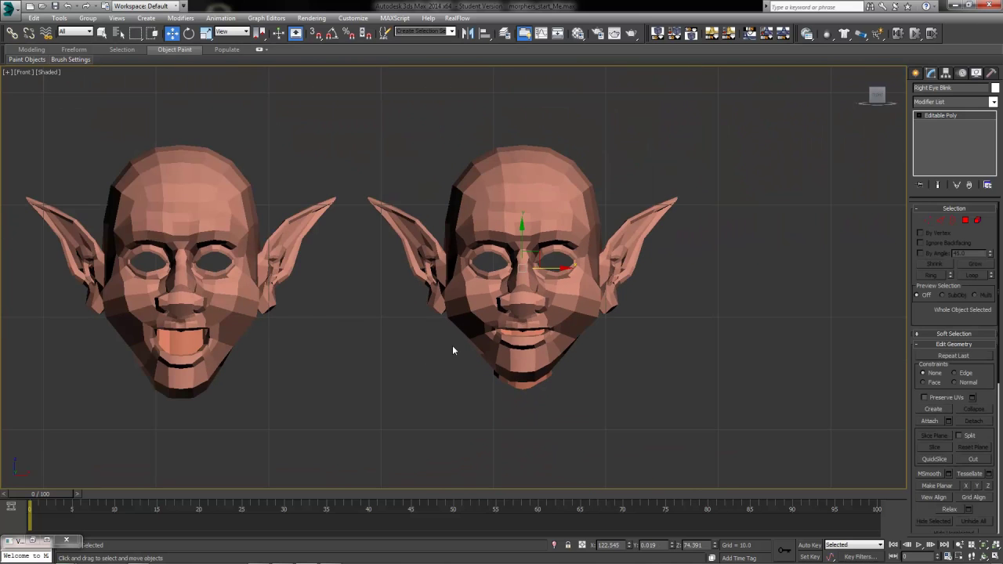
middle_drag(470, 345, 559, 350)
scroll(559, 350, up, 4)
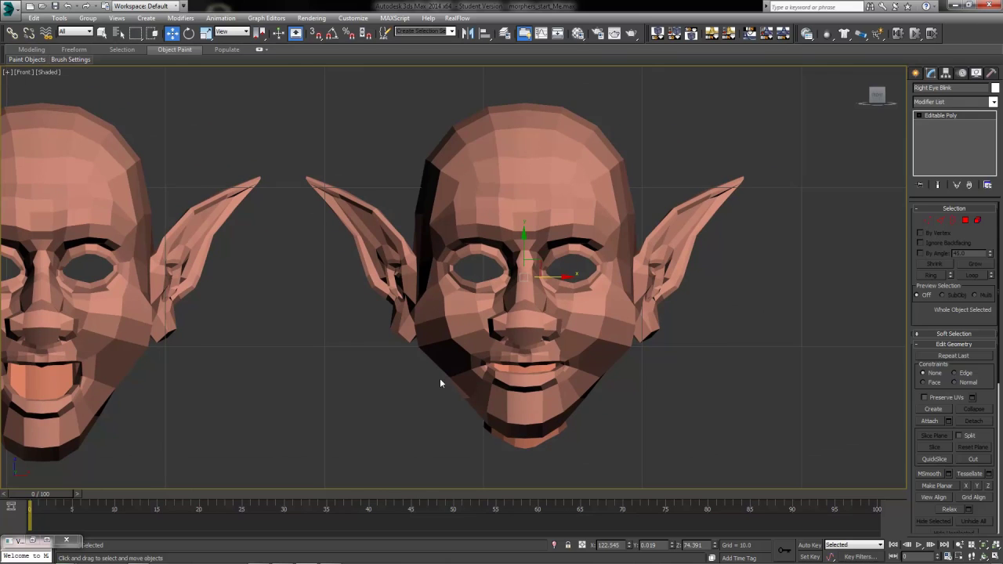
scroll(666, 368, down, 5)
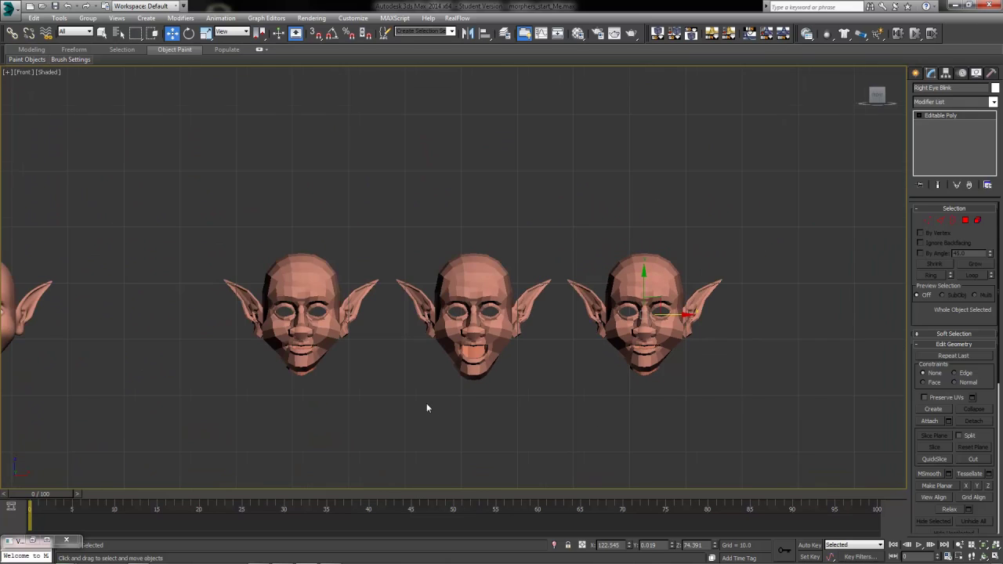
scroll(427, 407, down, 2)
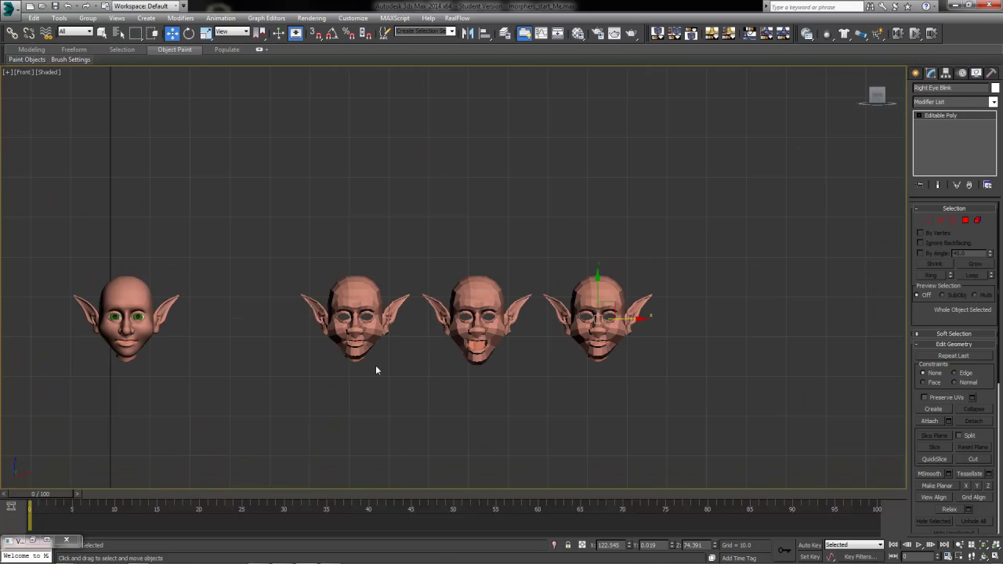
click(115, 317)
ctrl+click(137, 317)
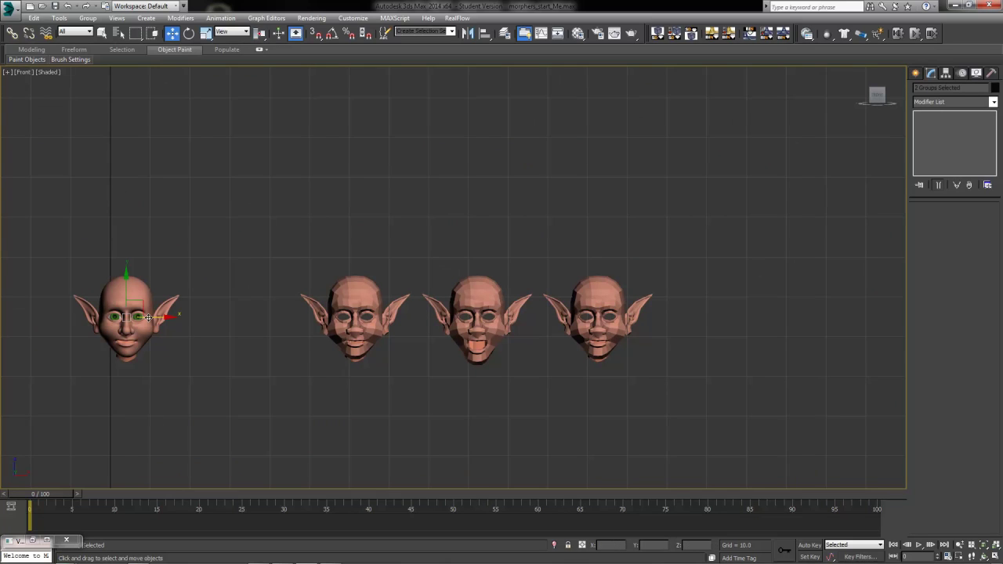
mouse_move(149, 317)
mouse_down()
mouse_move(525, 317)
mouse_move(607, 321)
mouse_move(621, 332)
mouse_up()
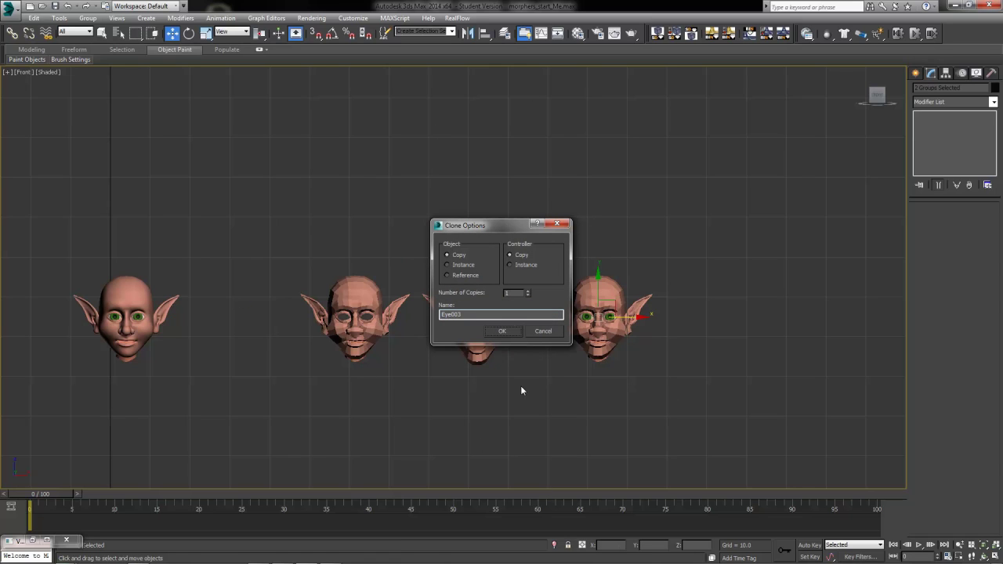
click(505, 330)
Enable Edged Faces display in the maximized Perspective view, focused on the Right Eye Blink head
scroll(448, 279, up, 8)
scroll(448, 279, up, 4)
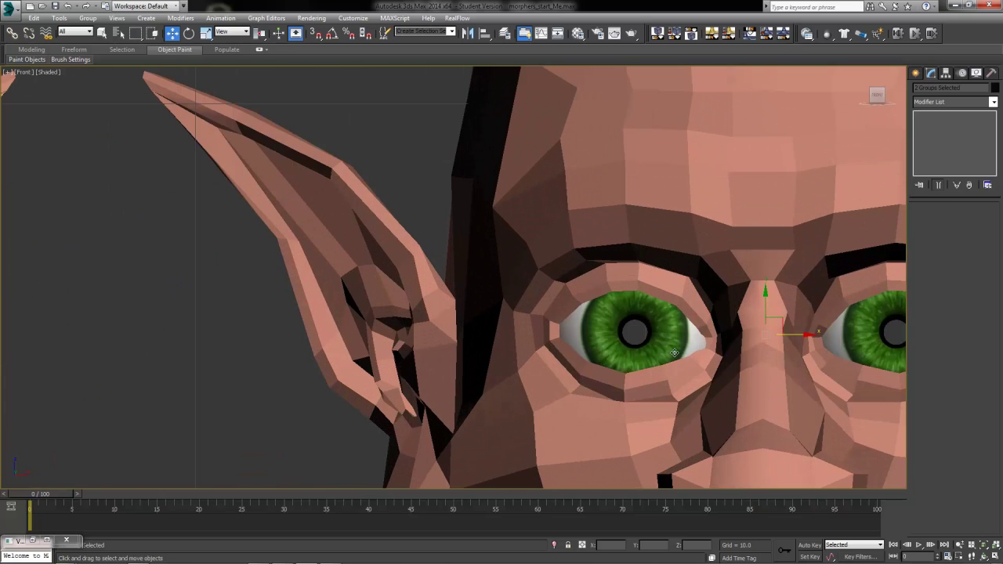
key(alt+w)
click(721, 408)
key(alt+w)
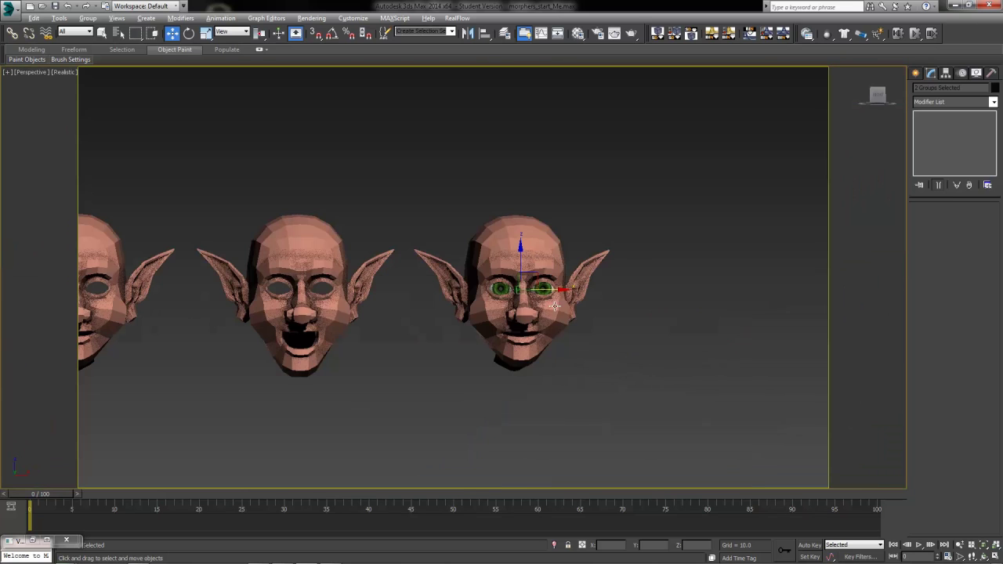
scroll(539, 382, up, 5)
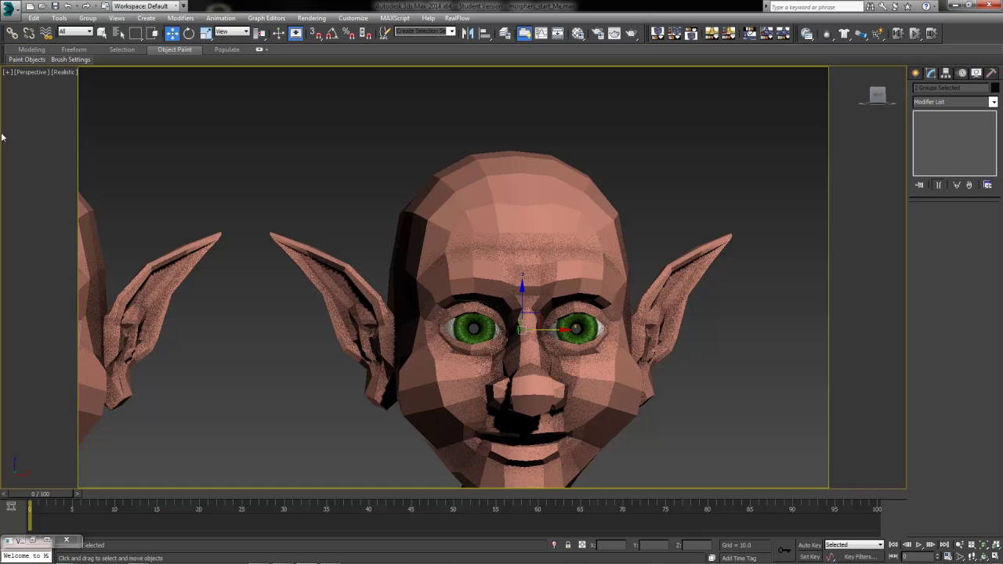
click(65, 72)
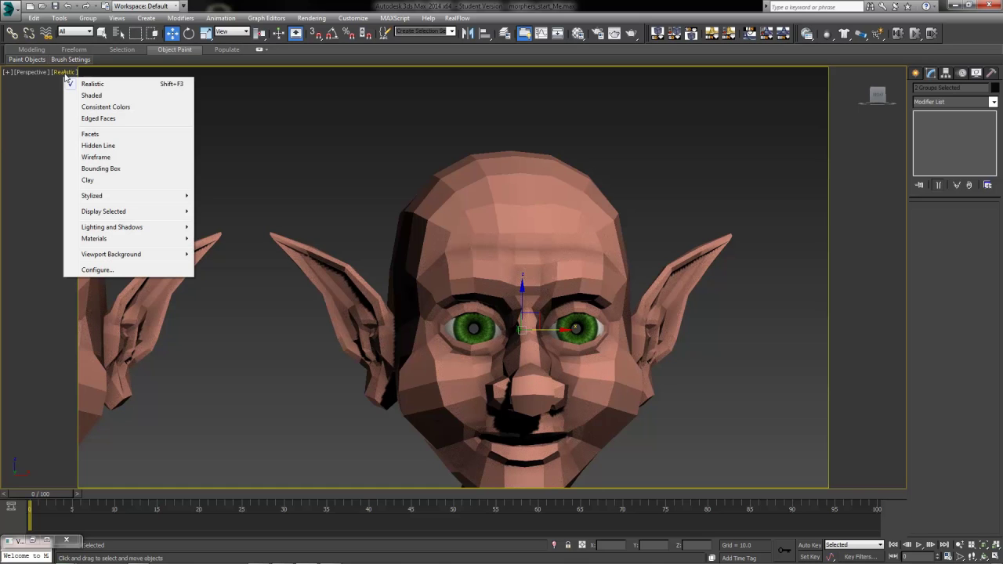
click(98, 118)
scroll(510, 384, up, 3)
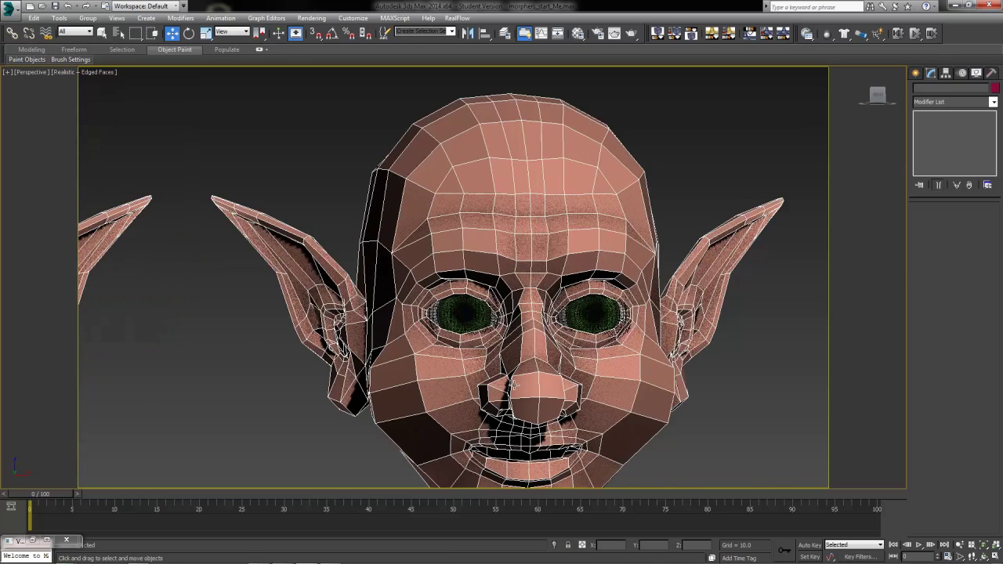
Select the Right Eye Blink head and frame it at an angle in the Perspective view
key(alt+w)
key(alt+w)
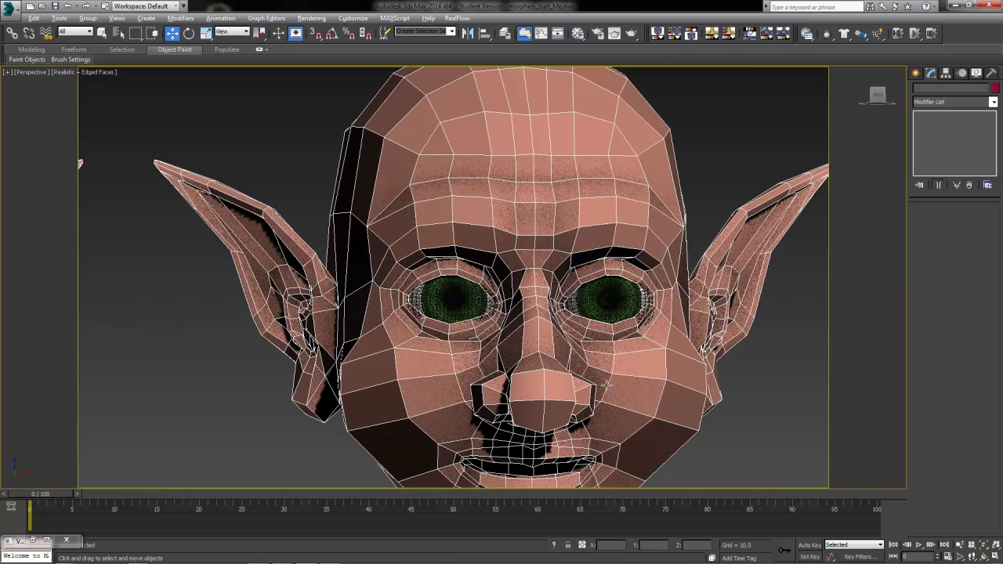
scroll(607, 384, up, 2)
scroll(497, 321, up, 2)
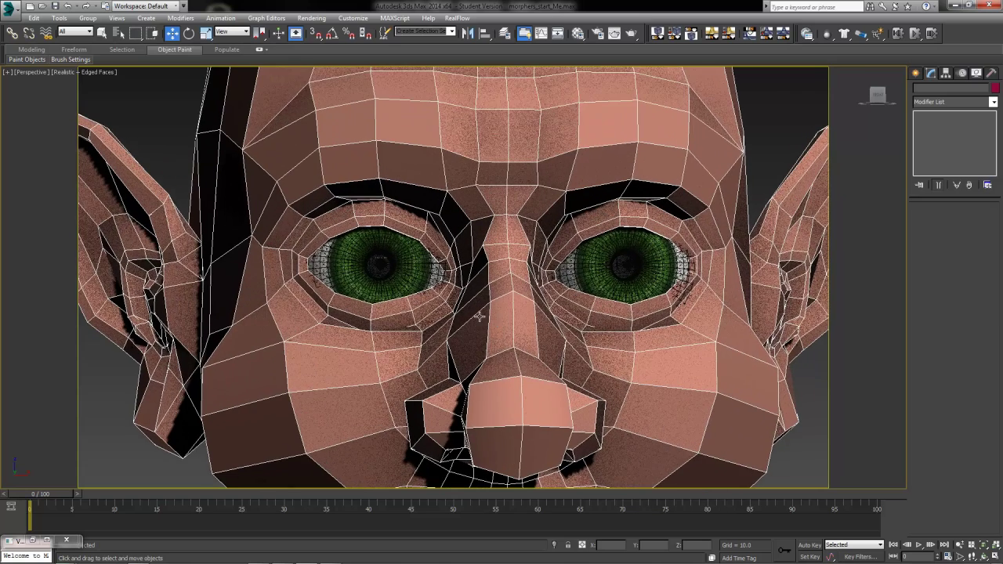
alt+middle_drag(479, 315, 502, 340)
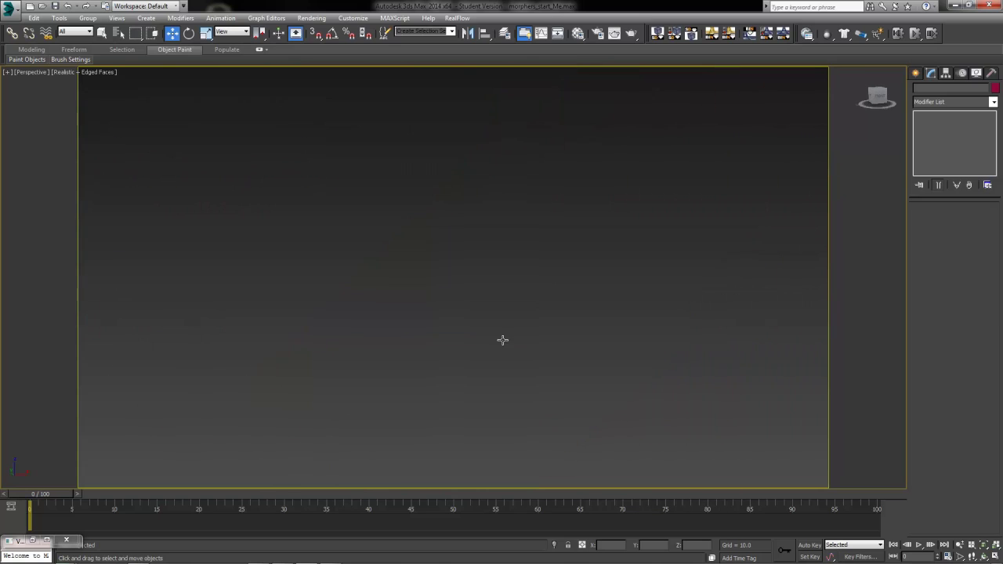
click(983, 544)
scroll(548, 345, up, 3)
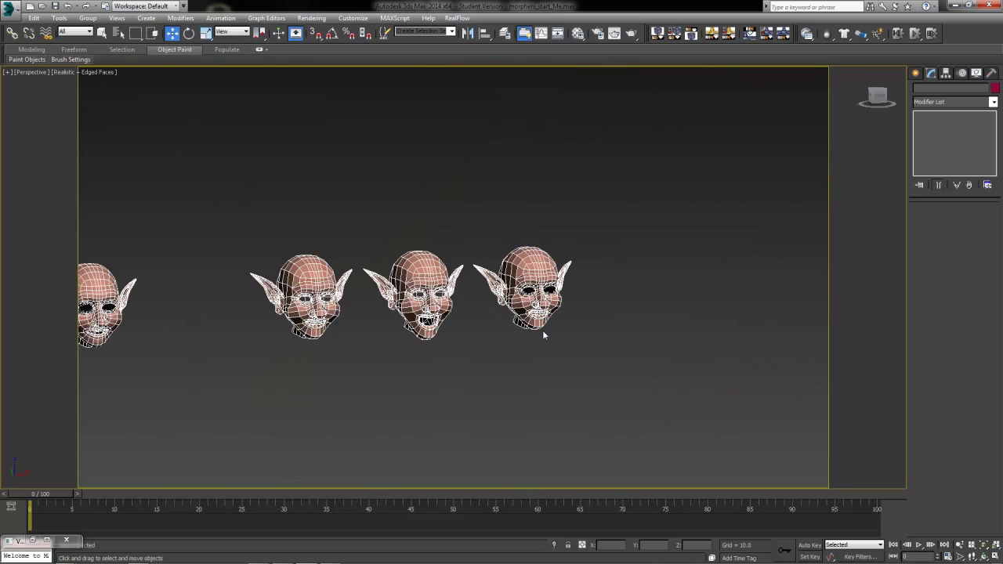
click(534, 311)
key(z)
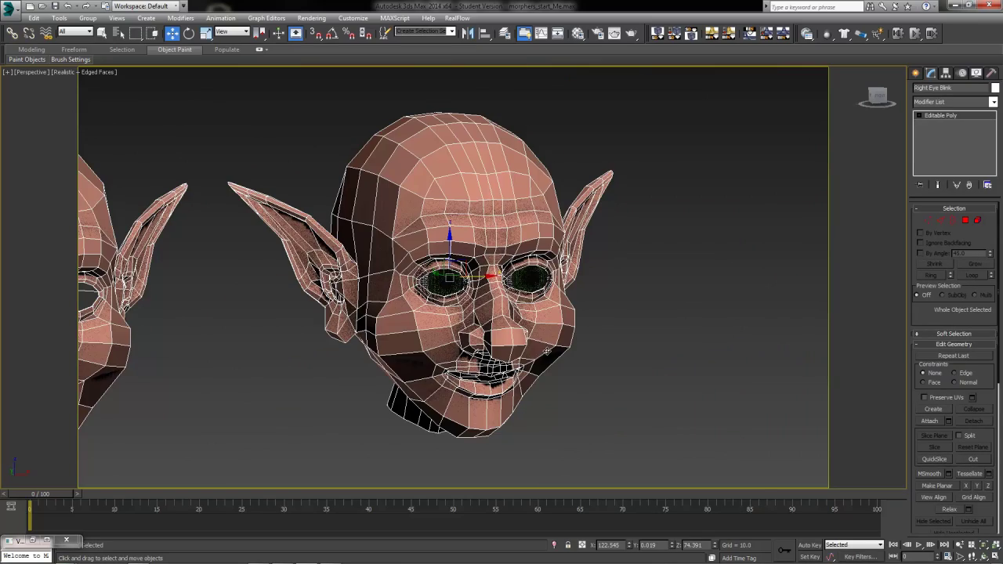
Nudge the copied eye in the character's right socket slightly along X, to about X 119.76
scroll(546, 352, up, 10)
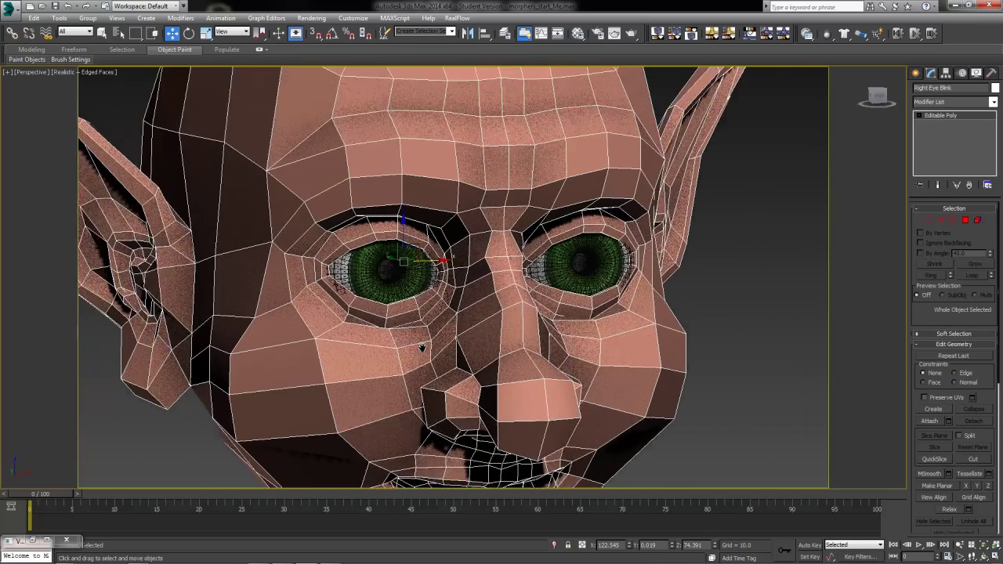
scroll(437, 379, up, 2)
scroll(428, 365, up, 3)
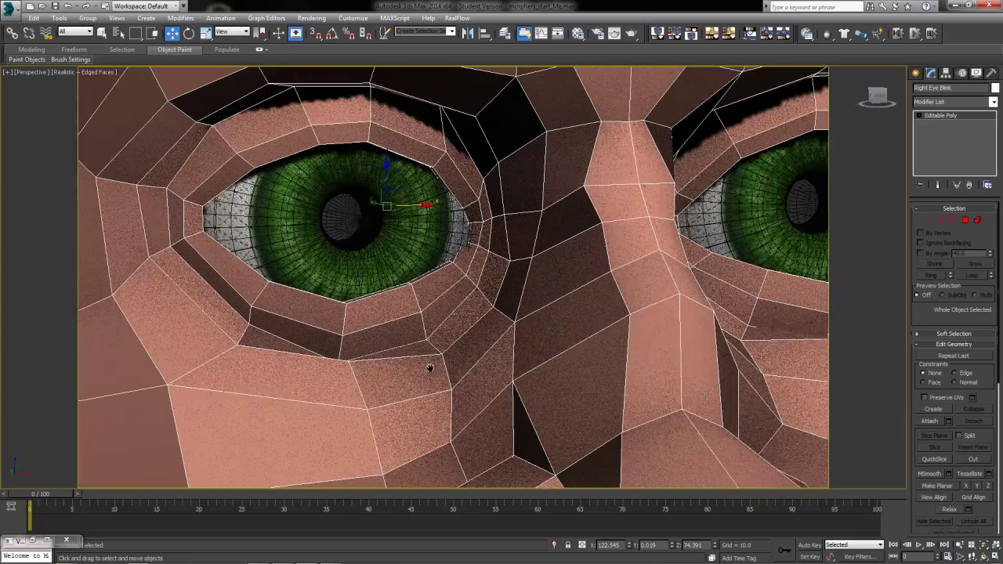
click(401, 214)
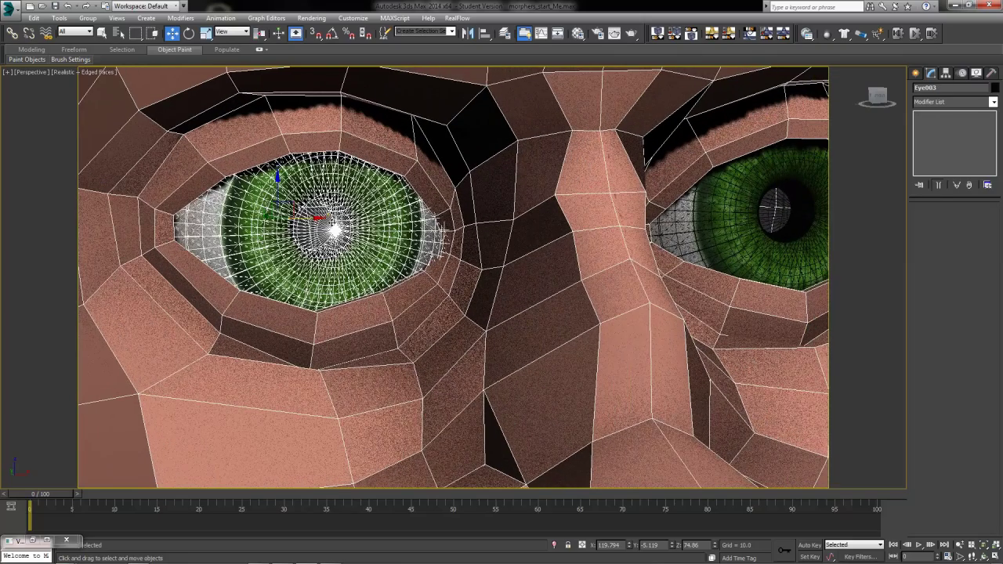
drag(294, 218, 291, 219)
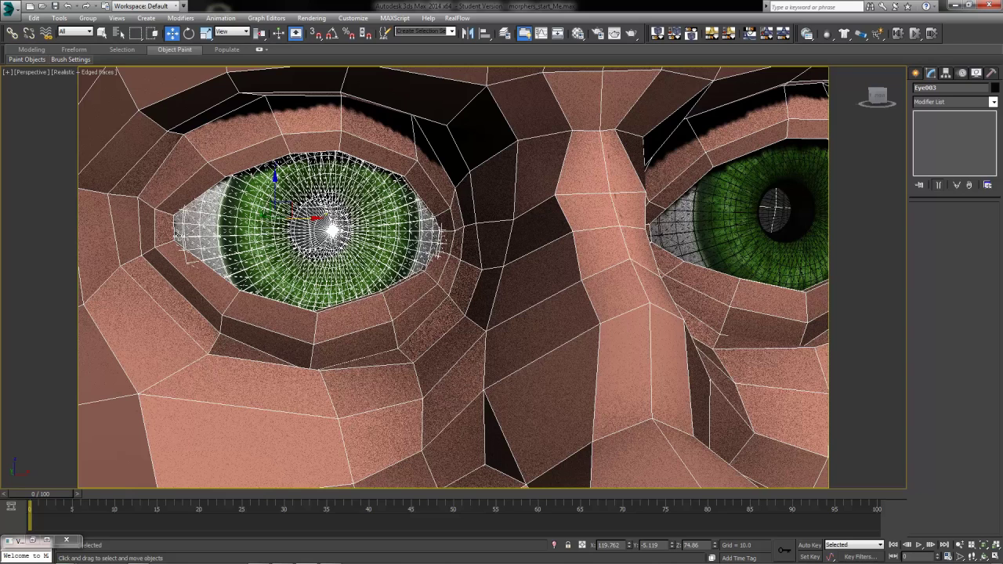
Nudge the copied eye in the character's left socket slightly along X, to about X 125.5, to fit its eyelids
scroll(290, 266, down, 2)
click(630, 227)
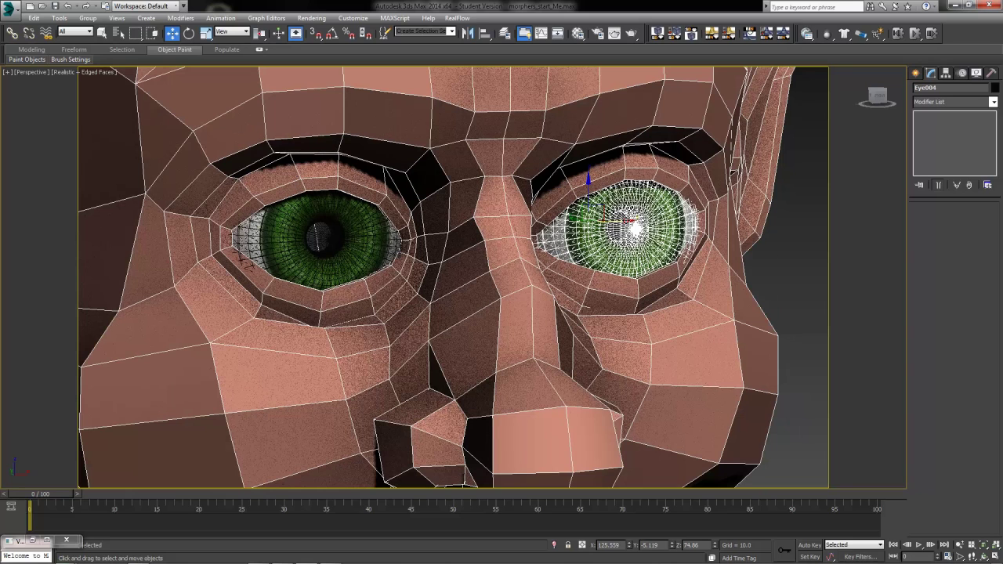
drag(627, 221, 624, 221)
alt+middle_drag(635, 235, 611, 265)
scroll(591, 260, up, 2)
scroll(610, 256, up, 2)
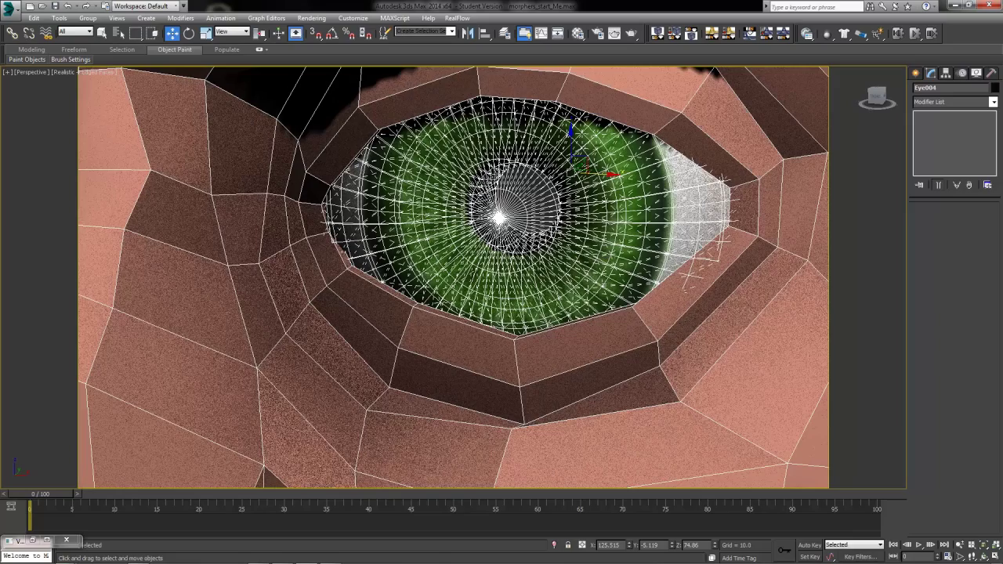
mouse_move(605, 180)
mouse_down()
mouse_move(591, 180)
mouse_move(602, 181)
mouse_up()
scroll(548, 354, down, 3)
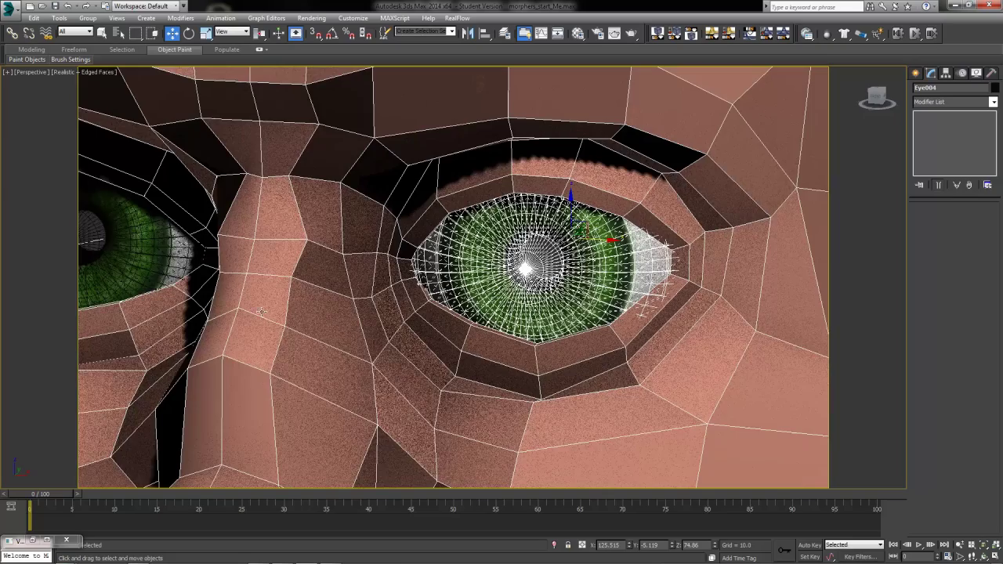
Select both copied eyes together and nudge them slightly along Y, to about Y -5.02 for the right-socket eye
ctrl+click(191, 276)
scroll(431, 372, down, 2)
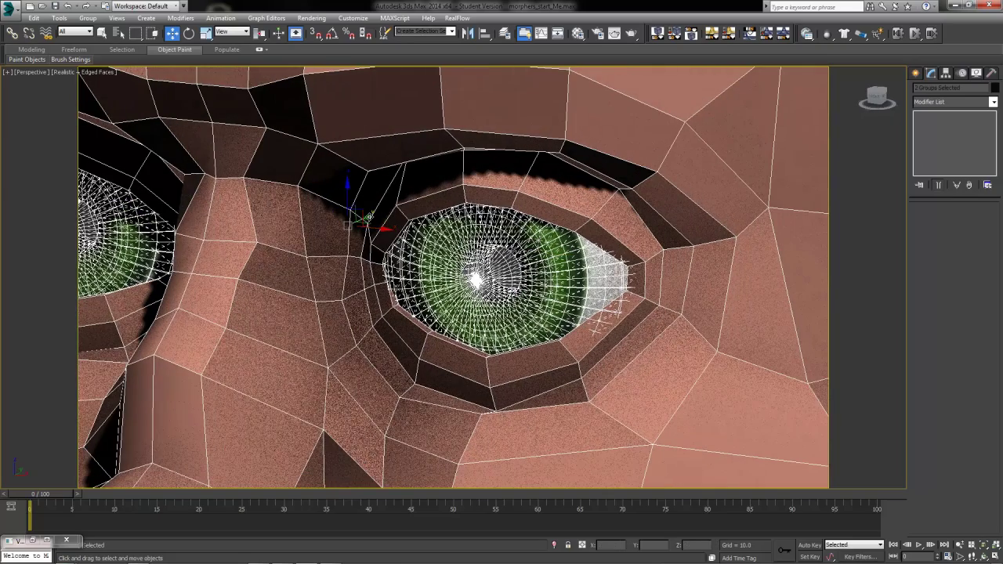
drag(370, 216, 374, 214)
scroll(399, 345, down, 6)
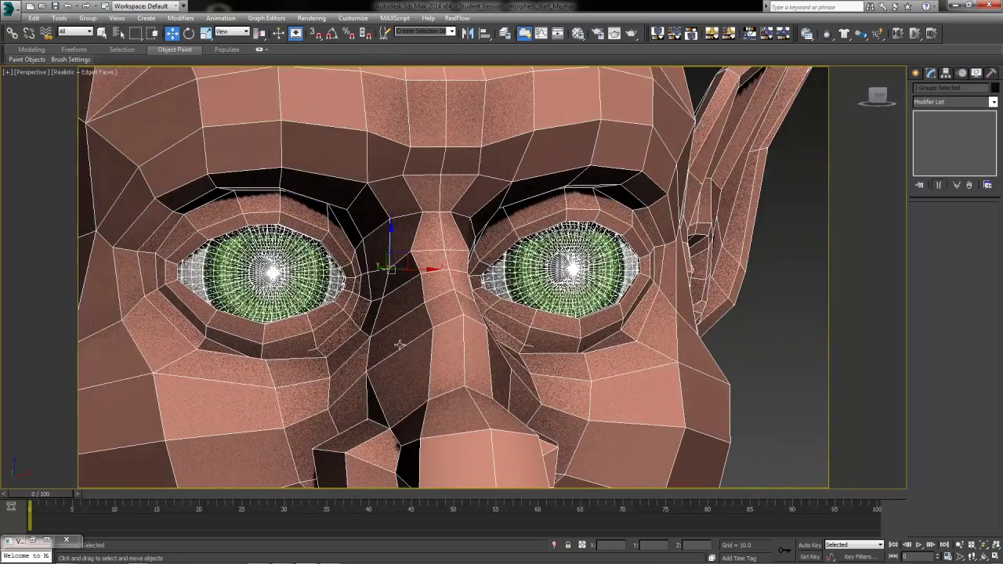
Try nudging the copied eye in the character's right socket a tiny amount further along X
alt+middle_drag(399, 345, 408, 349)
middle_drag(308, 363, 470, 373)
click(487, 333)
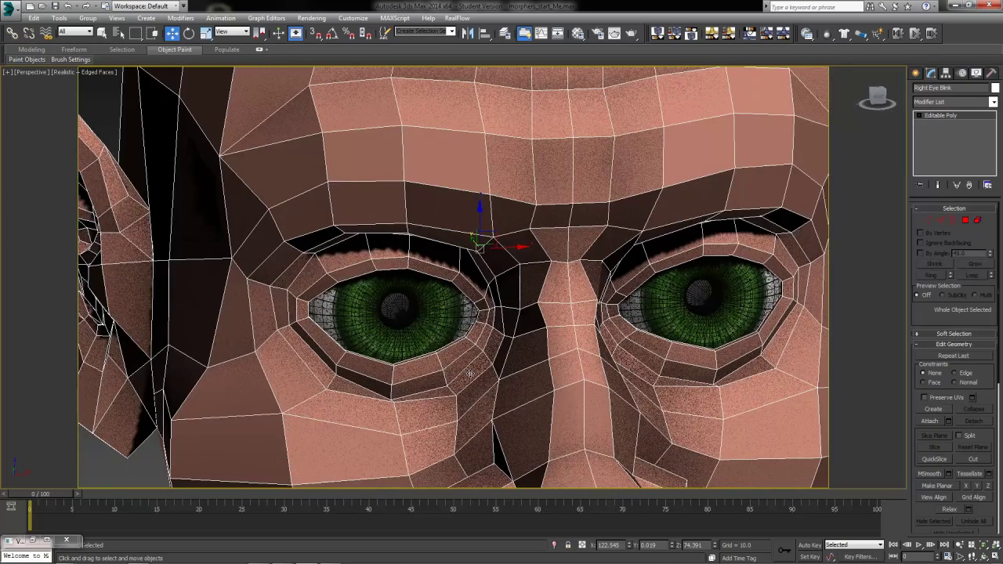
scroll(392, 329, down, 3)
click(391, 317)
scroll(394, 315, up, 4)
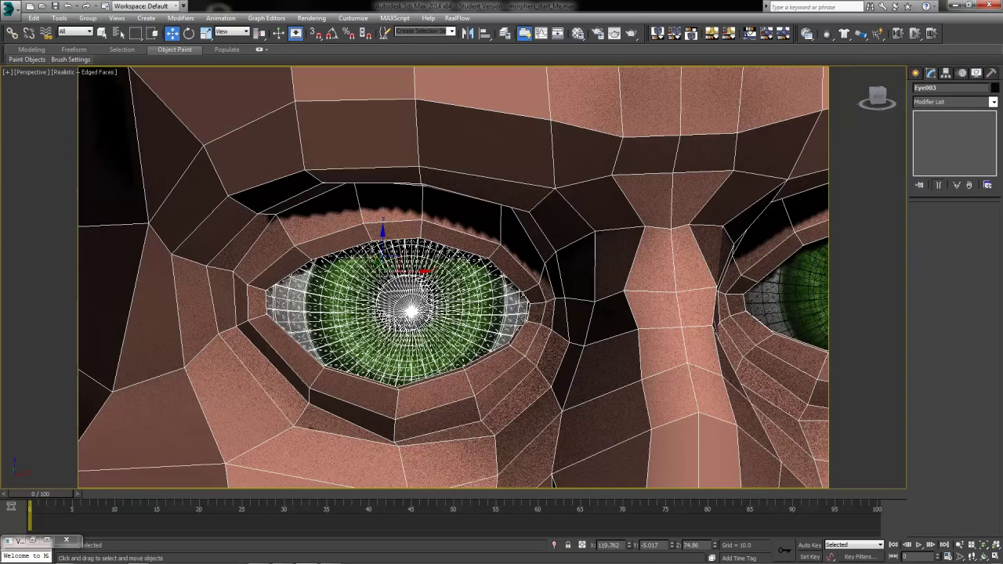
drag(414, 272, 412, 272)
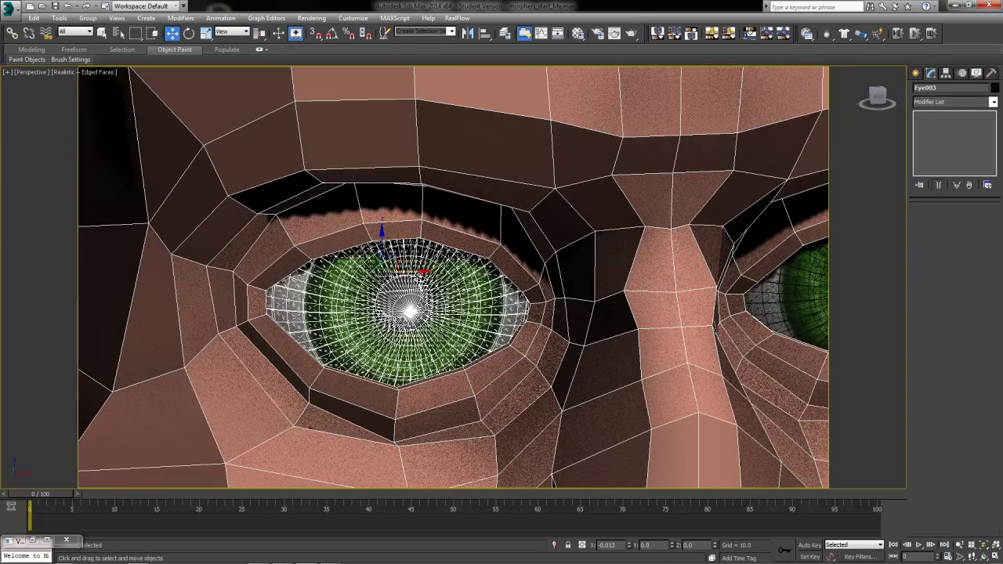
scroll(413, 272, down, 1)
scroll(413, 272, down, 3)
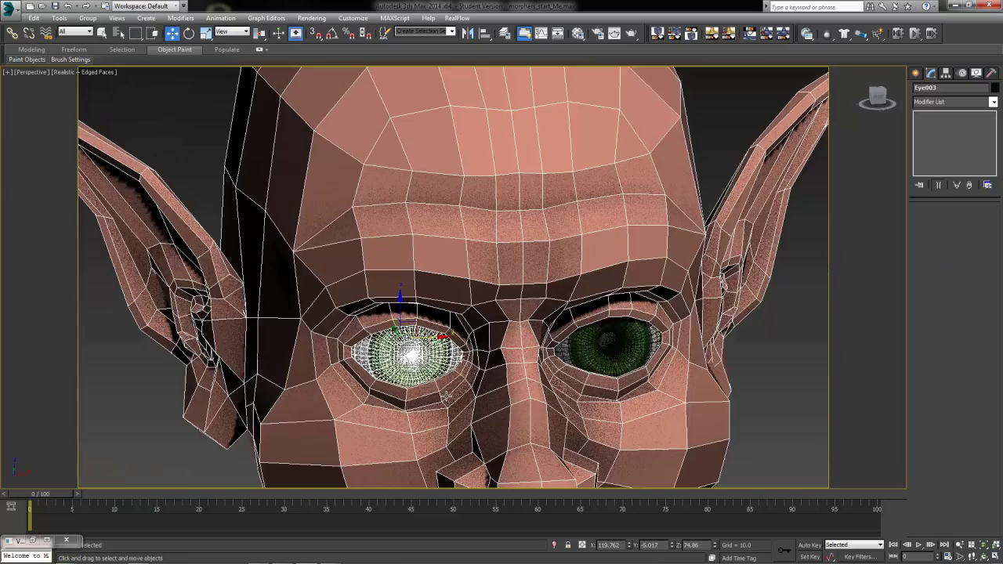
Select the Right Eye Blink head and enter Vertex sub-object editing on its Editable Poly
alt+middle_drag(558, 396, 558, 383)
click(801, 174)
mouse_move(646, 356)
alt+middle_down()
mouse_move(637, 317)
mouse_move(639, 362)
alt+middle_up()
click(639, 362)
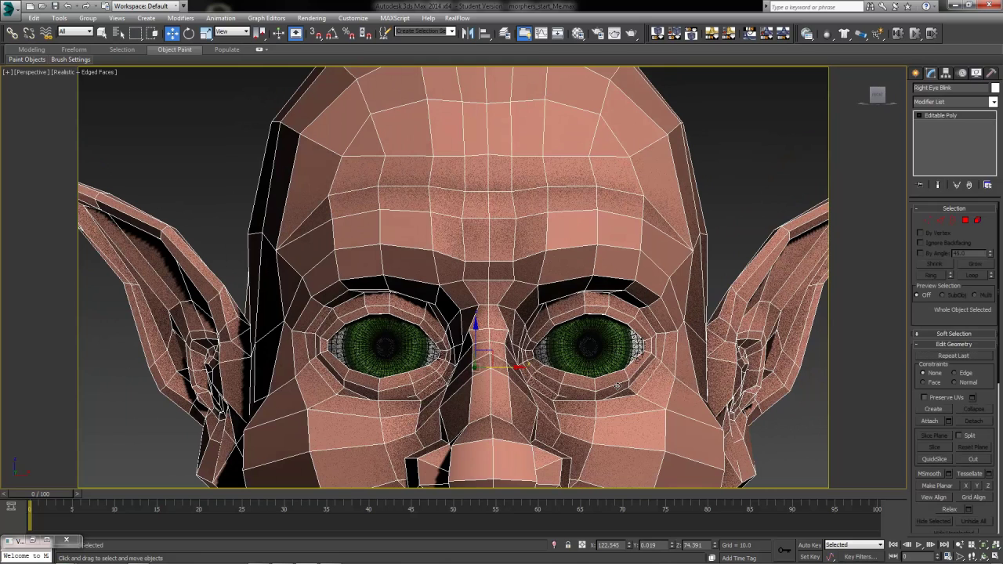
click(741, 216)
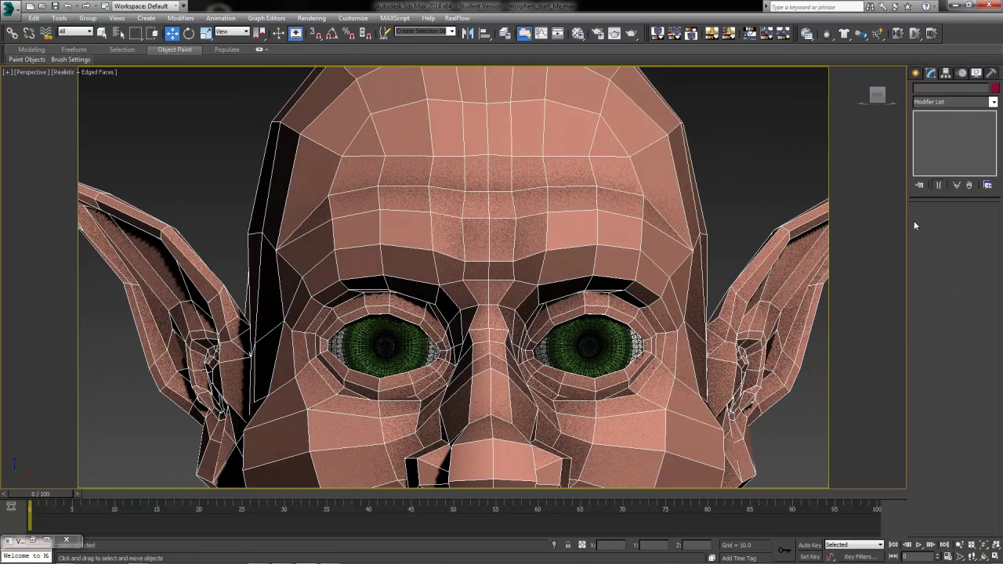
click(615, 217)
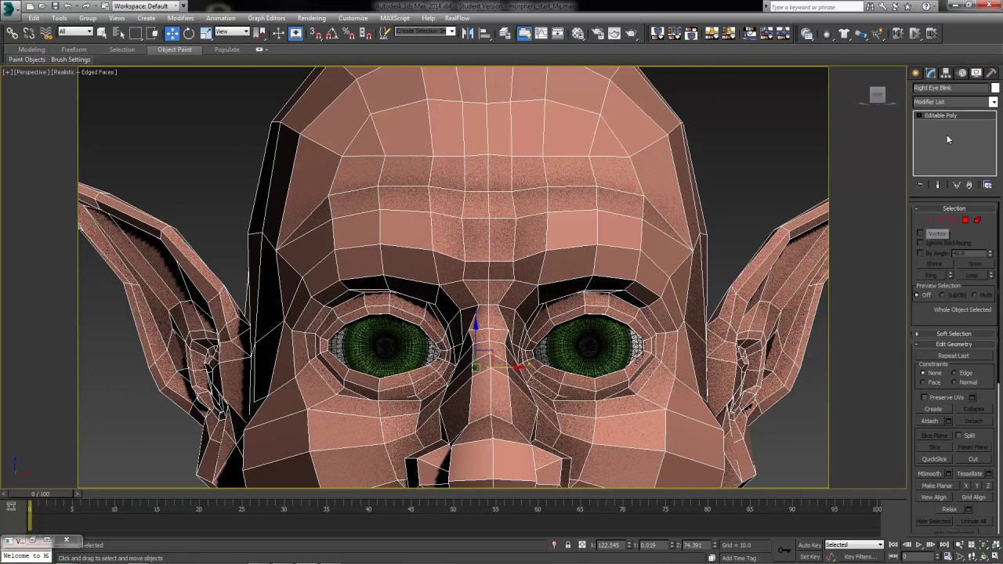
click(927, 220)
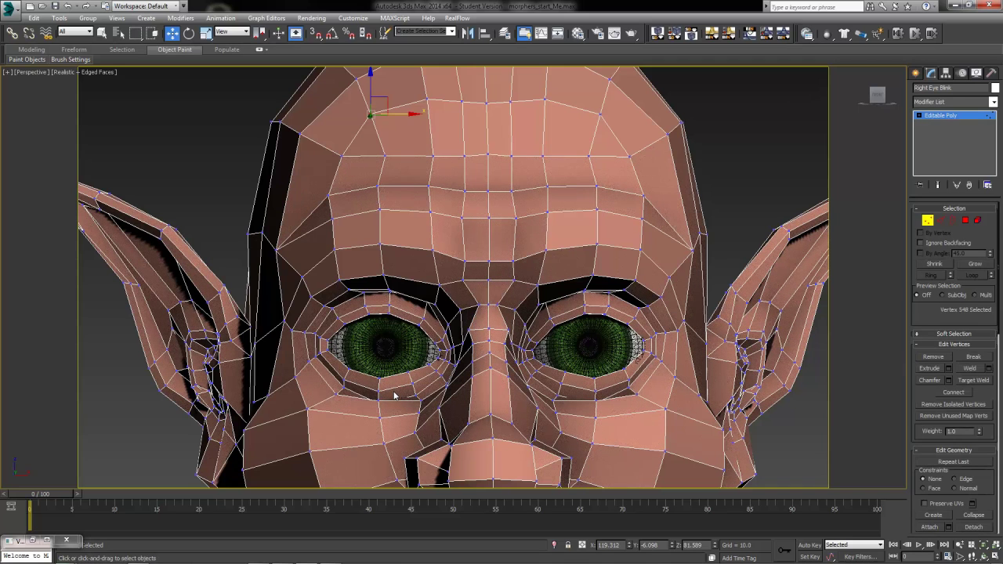
In the maximized Front view, select the upper-eyelid rim vertices of the character's right eye from the inner to the outer corner
key(alt+w)
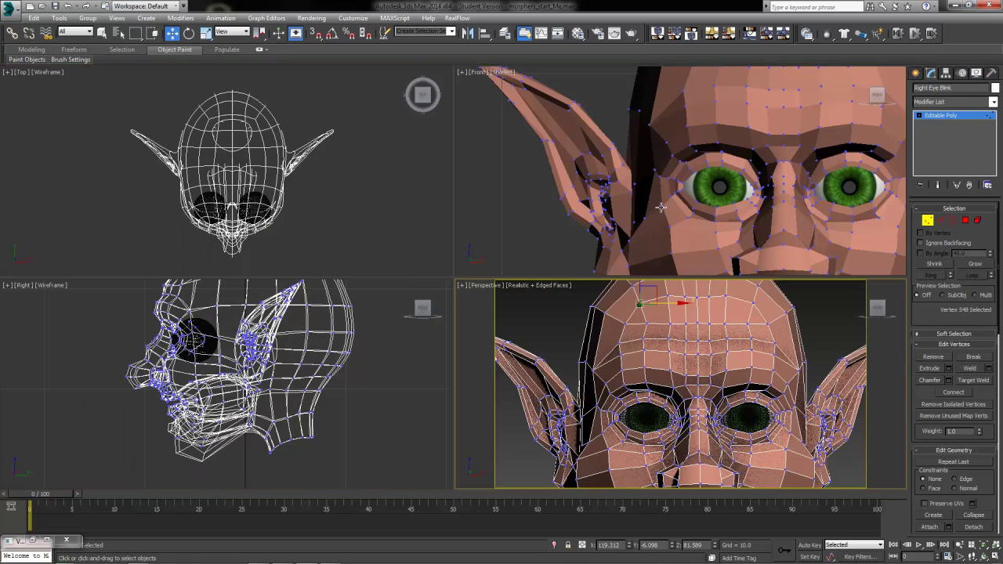
right_click(666, 210)
key(alt+w)
scroll(636, 335, down, 5)
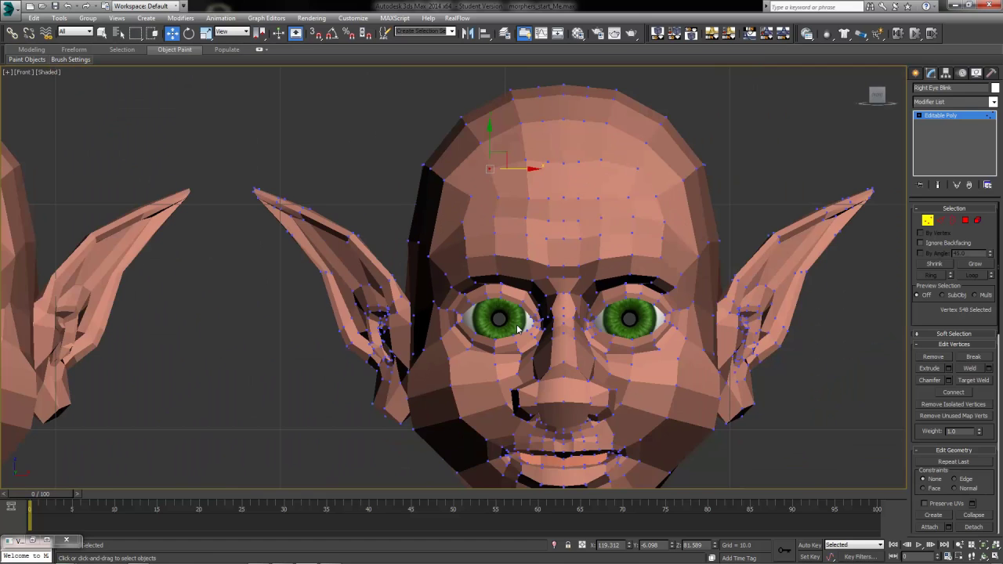
scroll(517, 329, up, 5)
scroll(513, 325, up, 2)
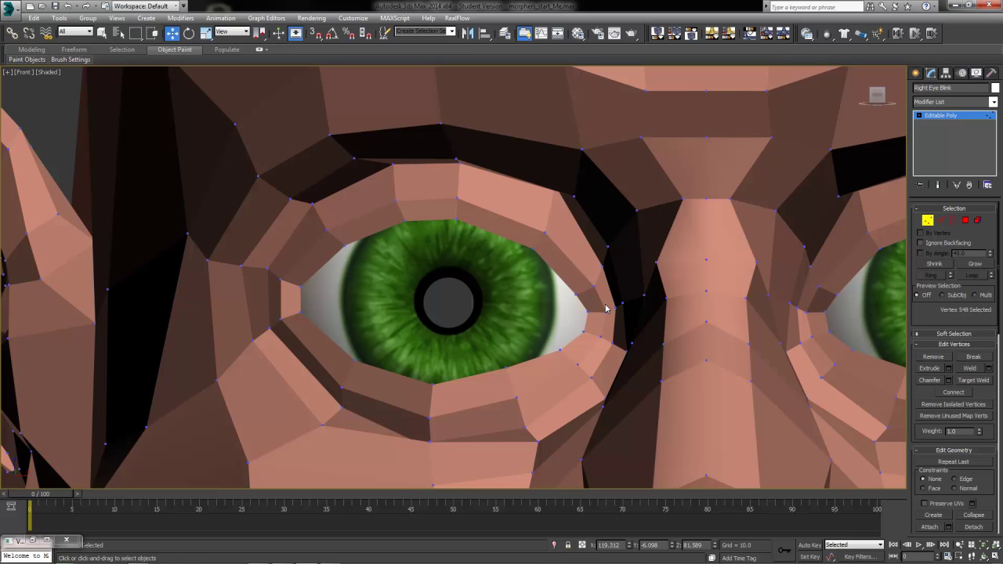
key(alt+x)
key(alt+x)
drag(597, 323, 573, 323)
ctrl+drag(563, 307, 599, 277)
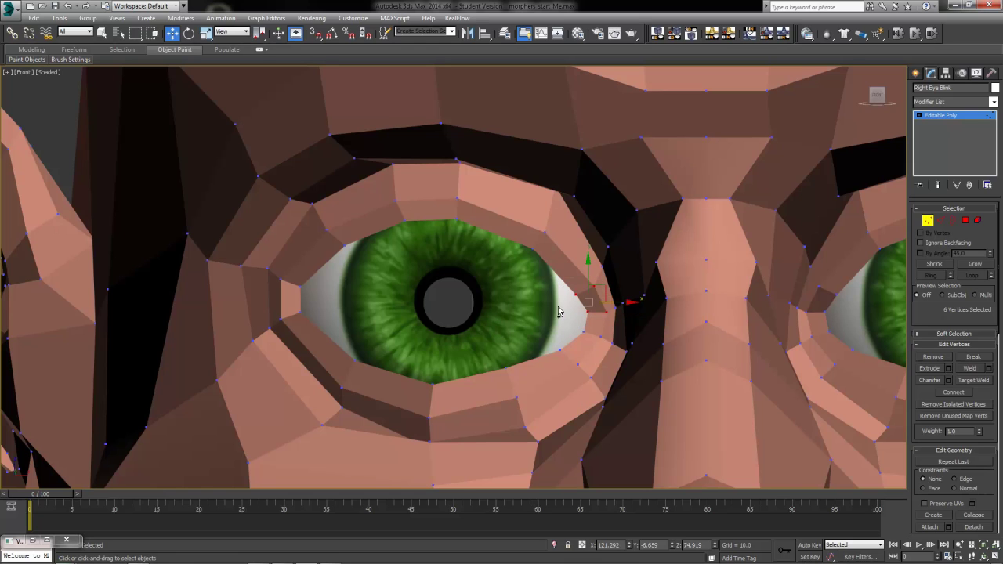
ctrl+drag(514, 272, 551, 220)
ctrl+drag(452, 236, 467, 186)
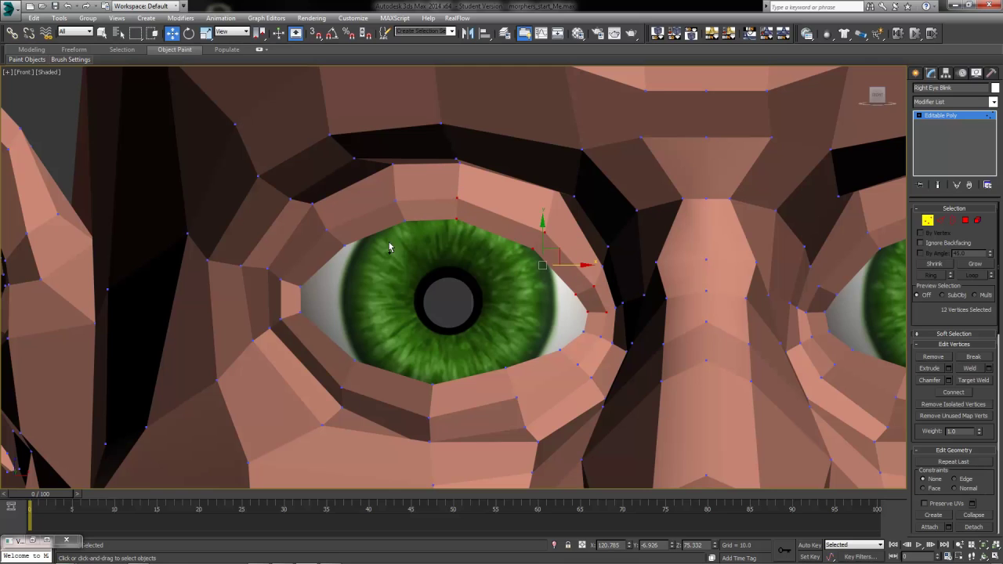
ctrl+drag(380, 243, 429, 202)
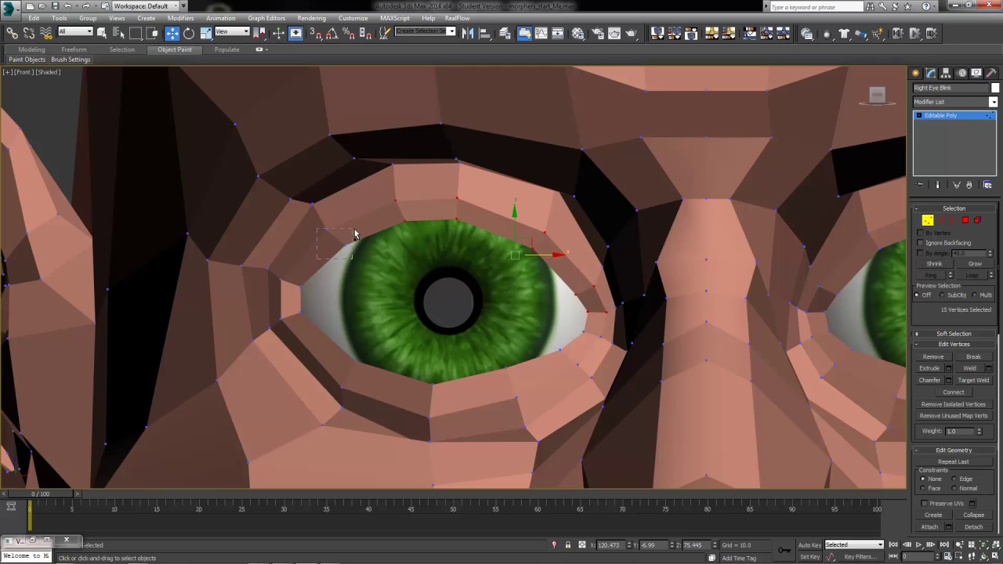
ctrl+drag(354, 232, 279, 288)
Examine the Right view and the back of the head in Perspective for stray selected vertices
key(alt+w)
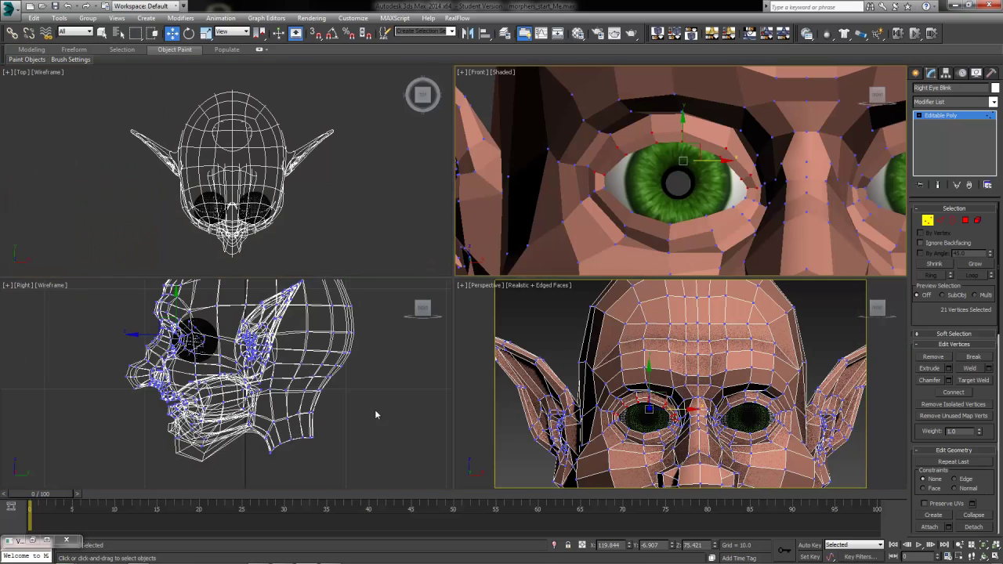
scroll(247, 360, up, 3)
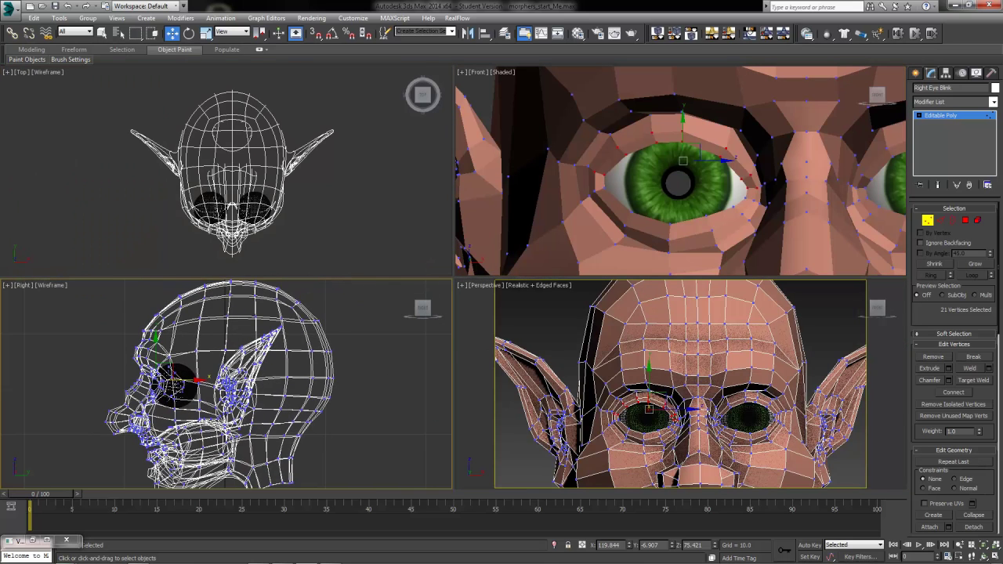
key(alt+w)
middle_drag(578, 362, 506, 338)
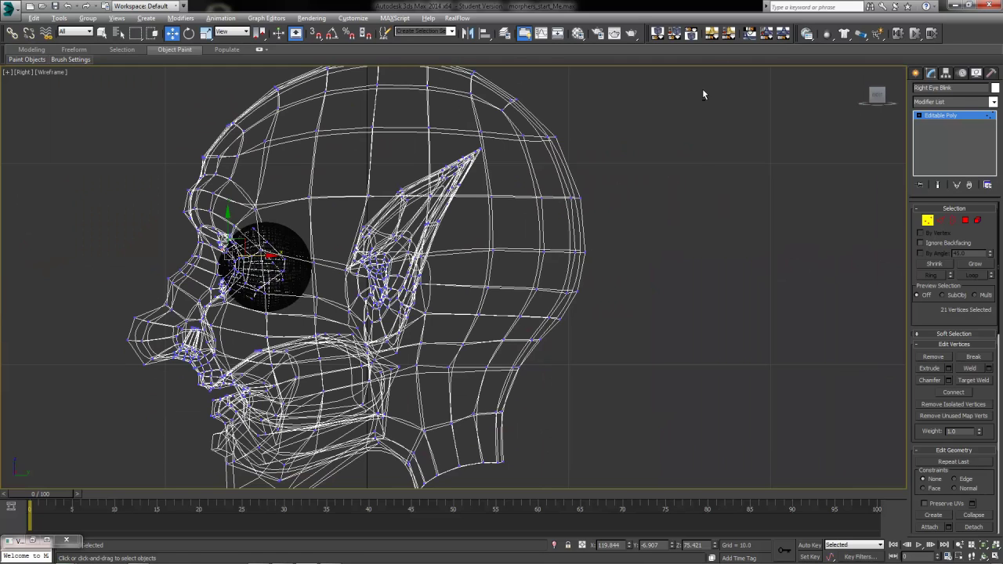
drag(702, 89, 434, 424)
key(alt+w)
right_click(784, 398)
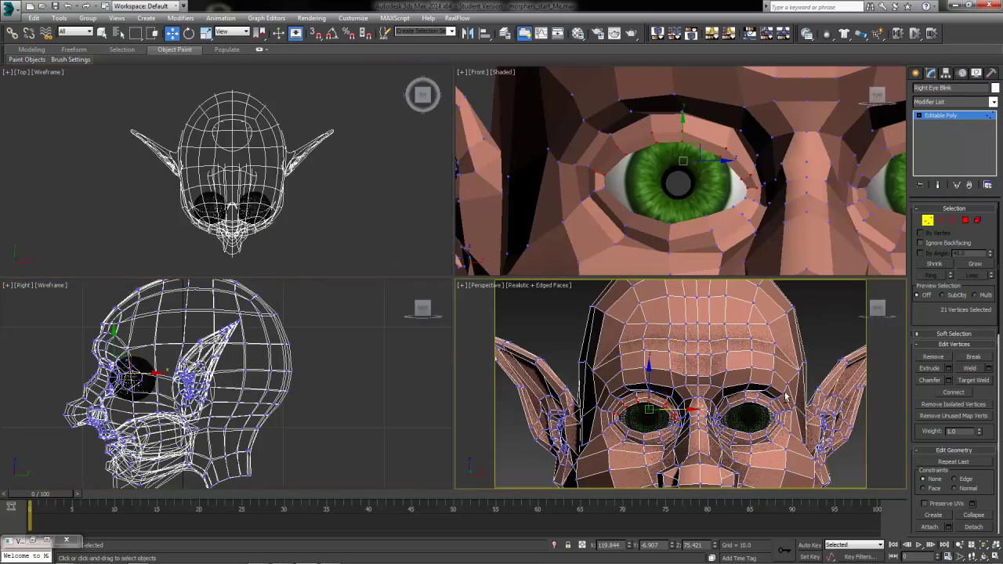
key(alt+w)
alt+middle_drag(469, 410, 624, 338)
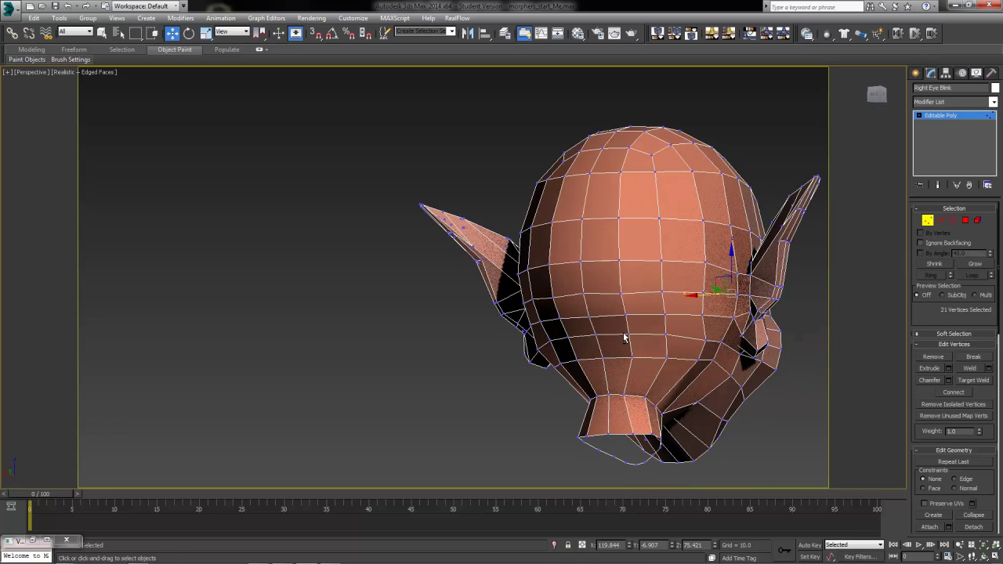
Try moving the eyelid selection down with a back-of-head vertex added, then undo the move and the added selection
ctrl+click(724, 264)
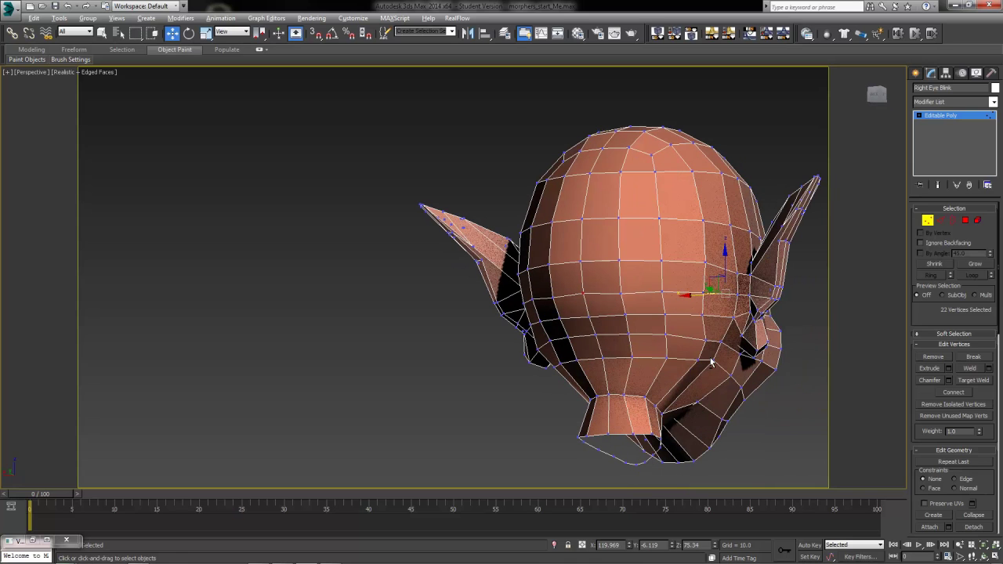
drag(558, 289, 556, 312)
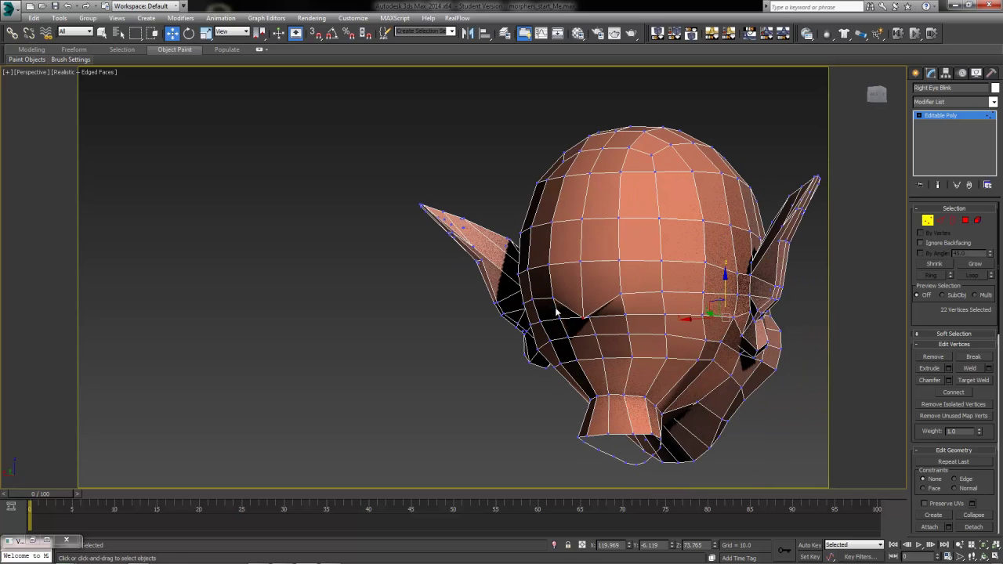
alt+middle_drag(668, 358, 616, 369)
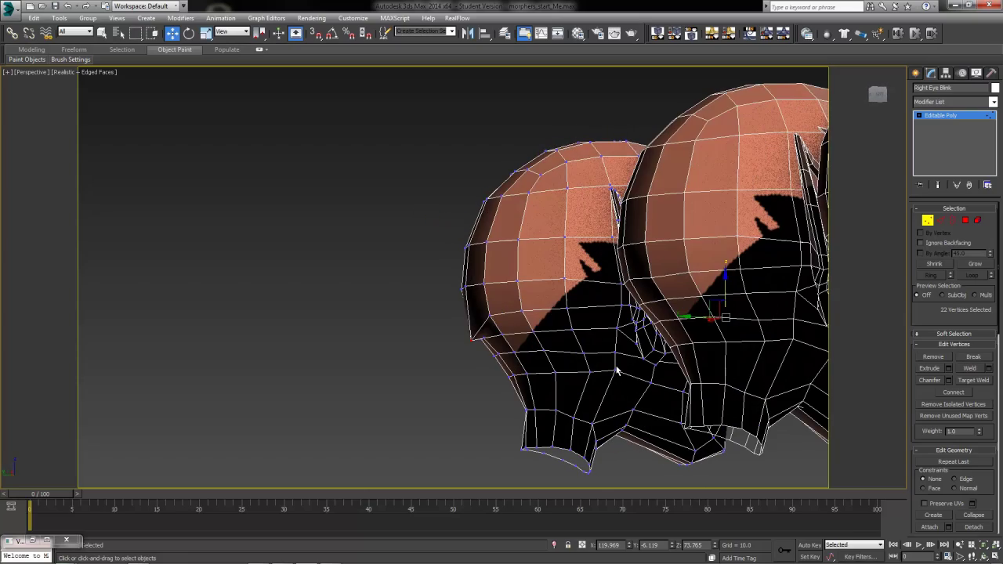
key(ctrl+z)
key(ctrl+z)
Rotate the selected upper-eyelid vertices slightly so the lid tilts down over the character's right eye
alt+middle_drag(441, 360, 660, 311)
scroll(516, 341, up, 10)
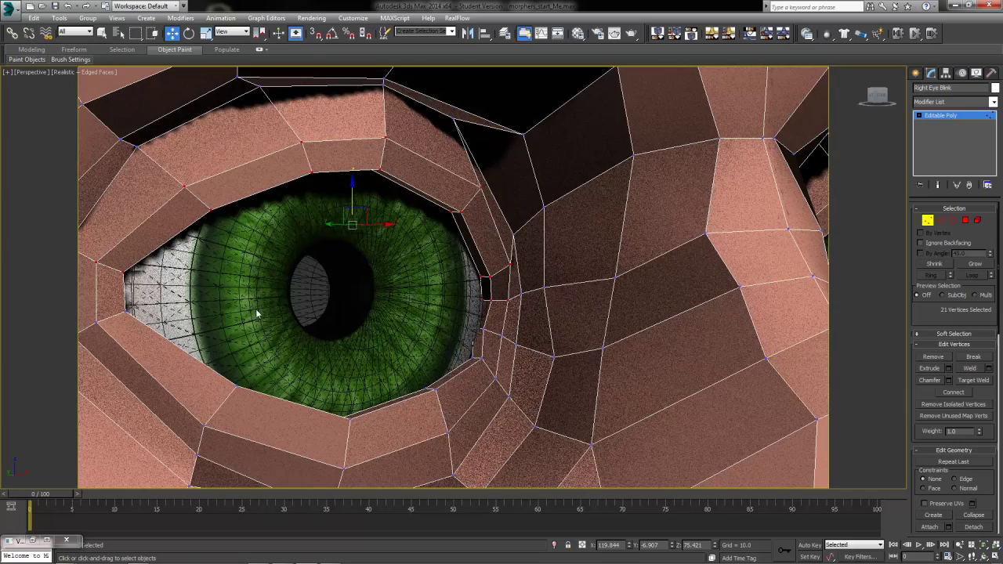
click(189, 33)
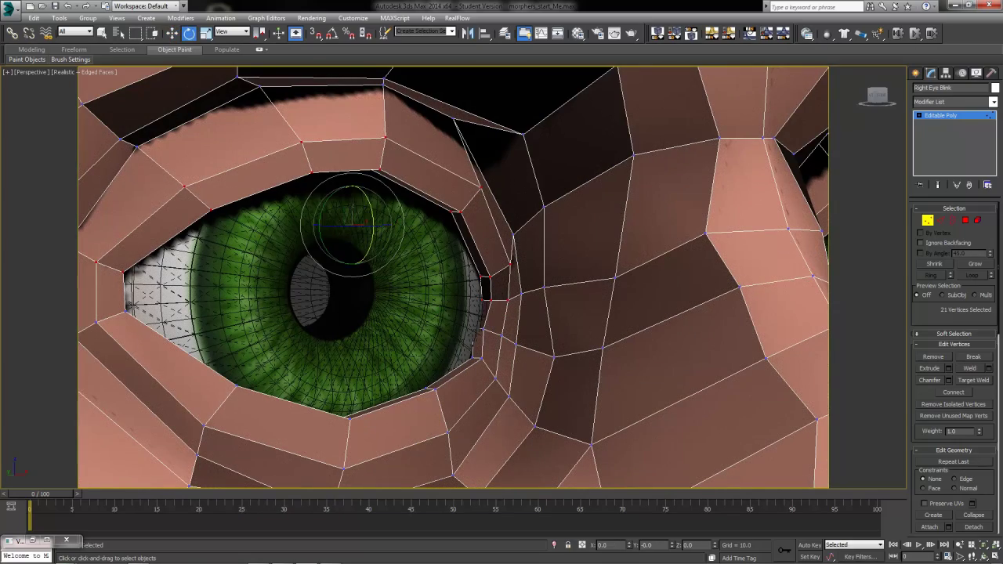
drag(350, 188, 351, 166)
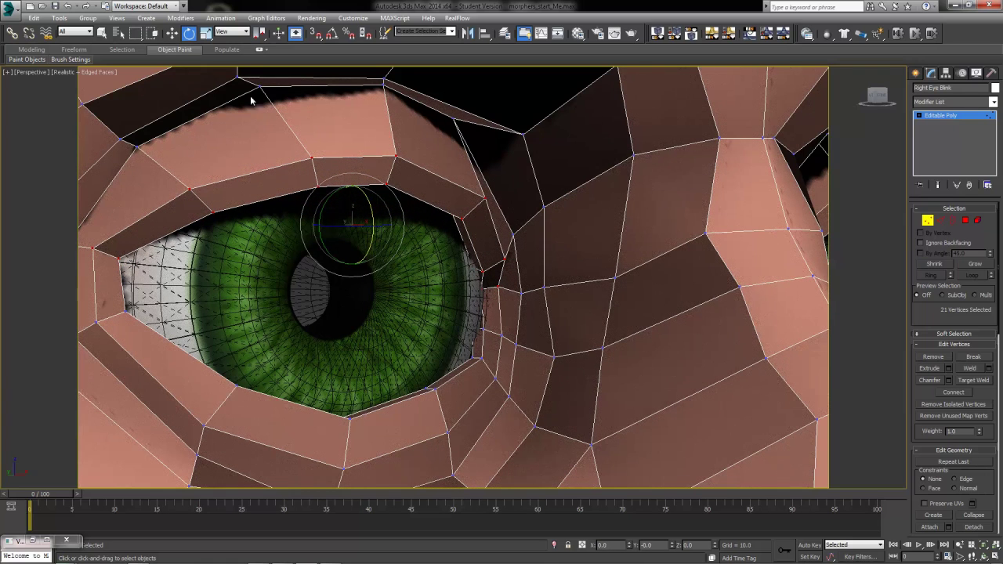
Move the selected upper-eyelid vertices forward and down over the eyeball, to about Y -7.01 and Z 75.05
click(172, 33)
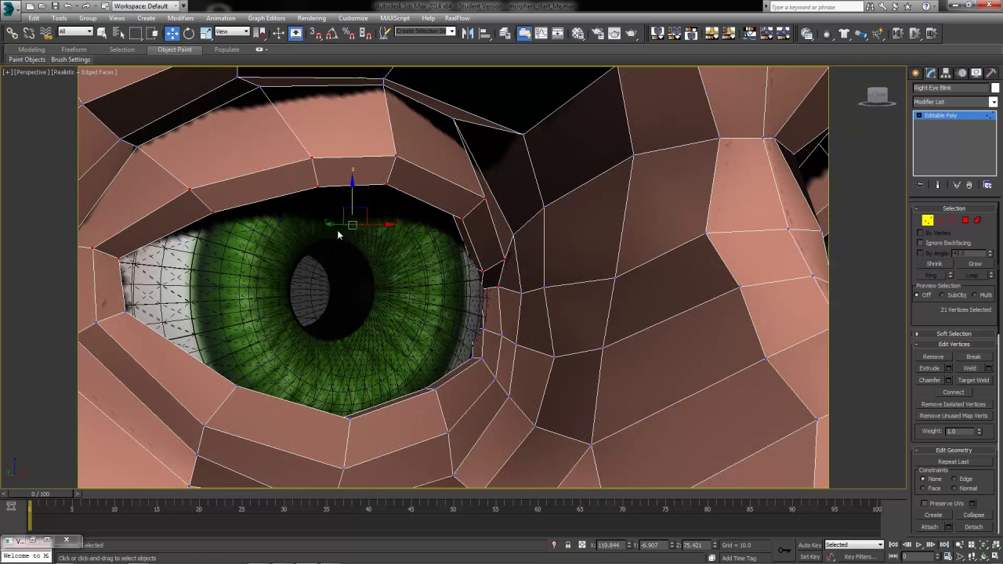
drag(338, 235, 351, 236)
drag(329, 271, 337, 273)
alt+middle_drag(337, 273, 362, 351)
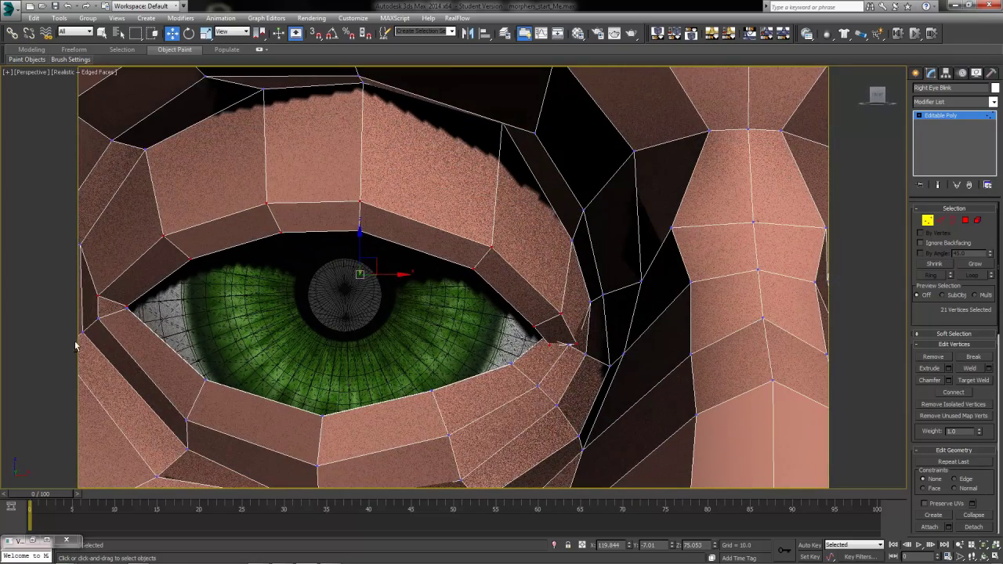
Raise the upper-lid vertices except the outer corner to about Z 75.15, and shift the nine inner-corner ones to about X 121.06
alt+drag(94, 342, 92, 282)
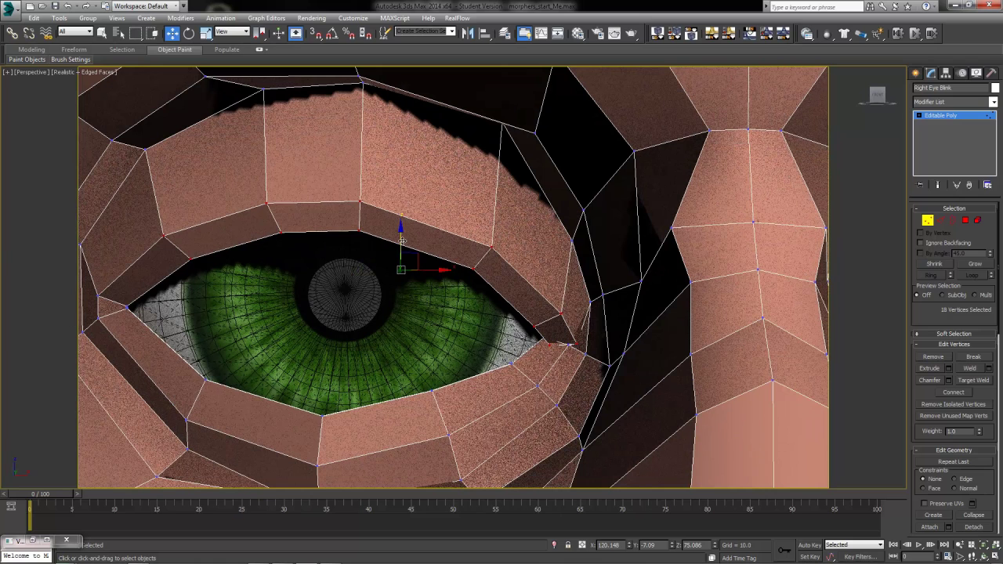
drag(401, 239, 401, 232)
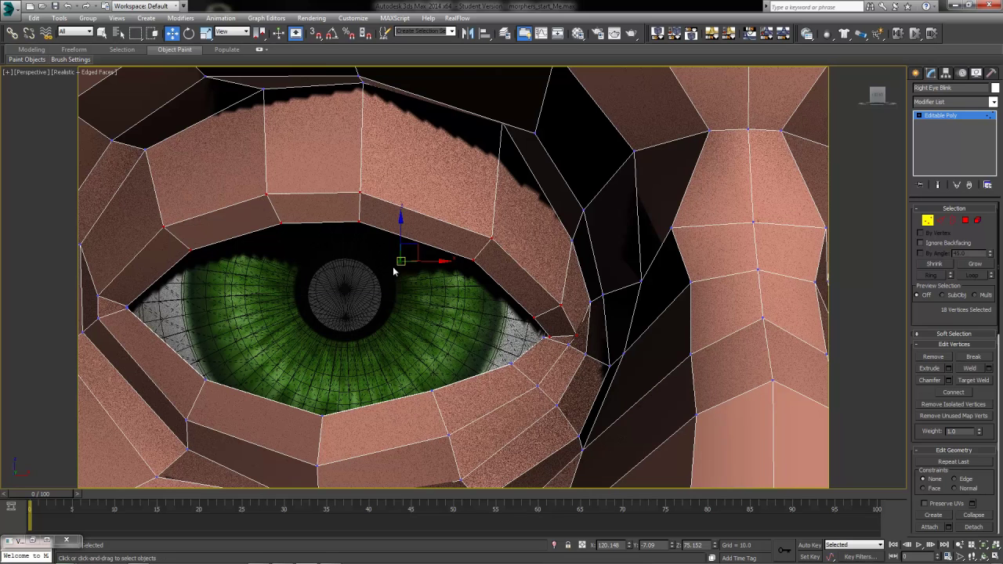
drag(137, 288, 397, 140)
alt+drag(448, 121, 407, 133)
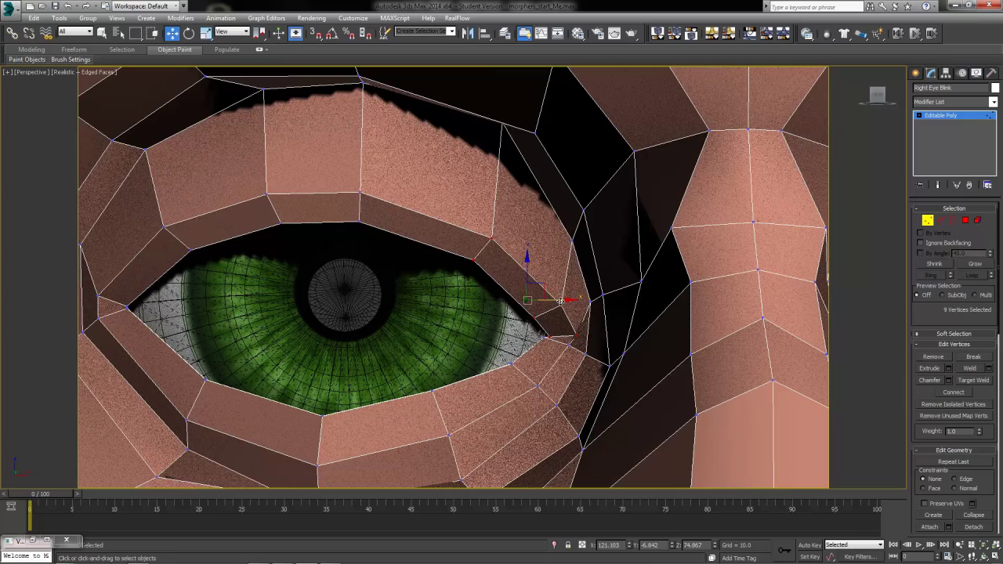
alt+middle_drag(555, 358, 532, 345)
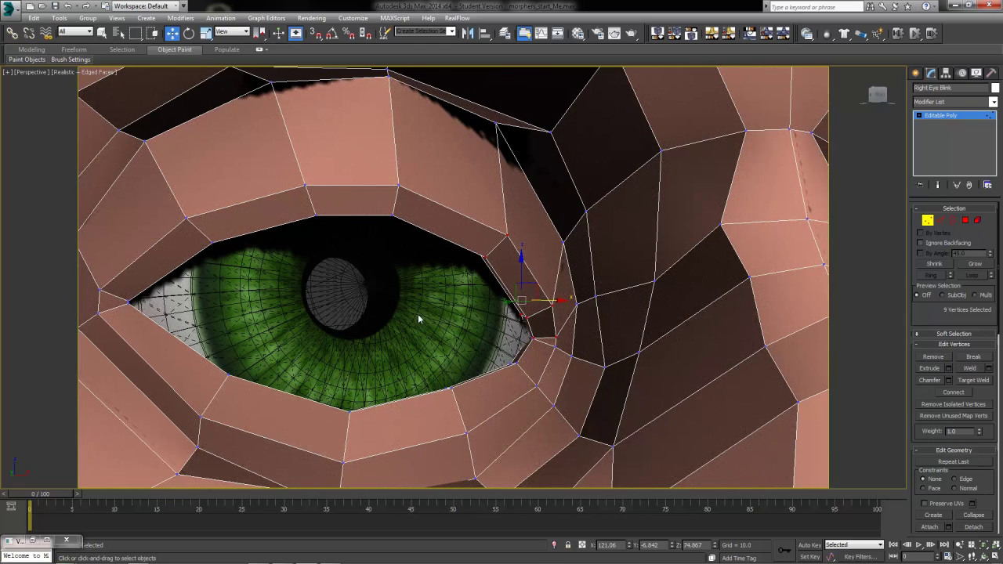
In the front view, extend the inner-corner selection with the nine middle and outer upper-lid vertices of the character's right eye
key(alt+w)
key(alt+w)
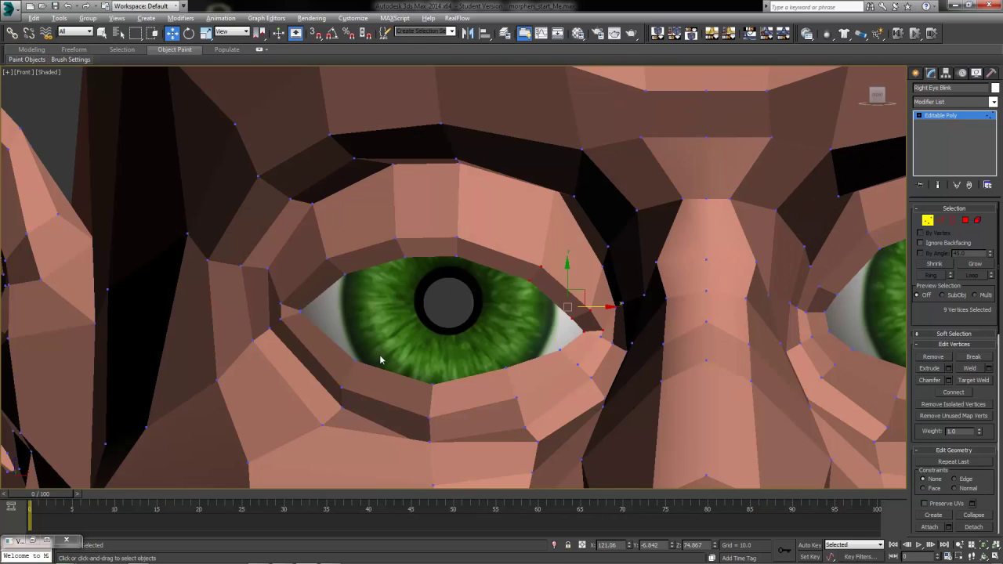
ctrl+click(458, 237)
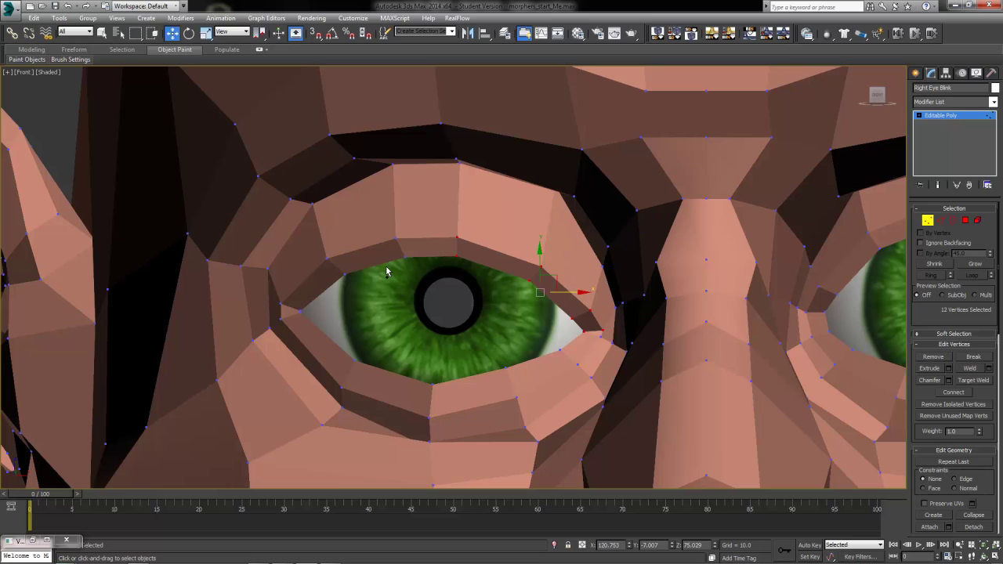
key(ctrl+z)
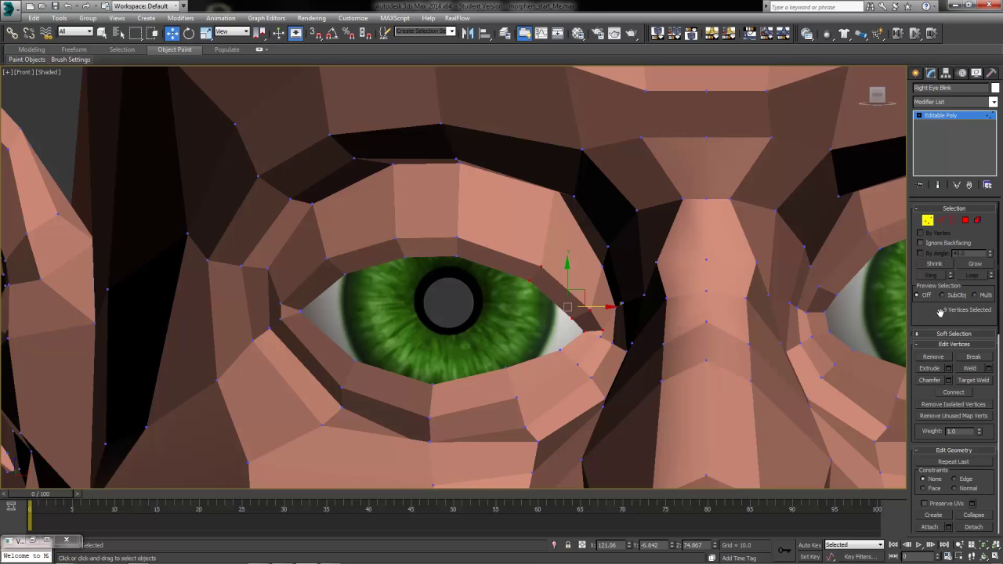
ctrl+click(457, 236)
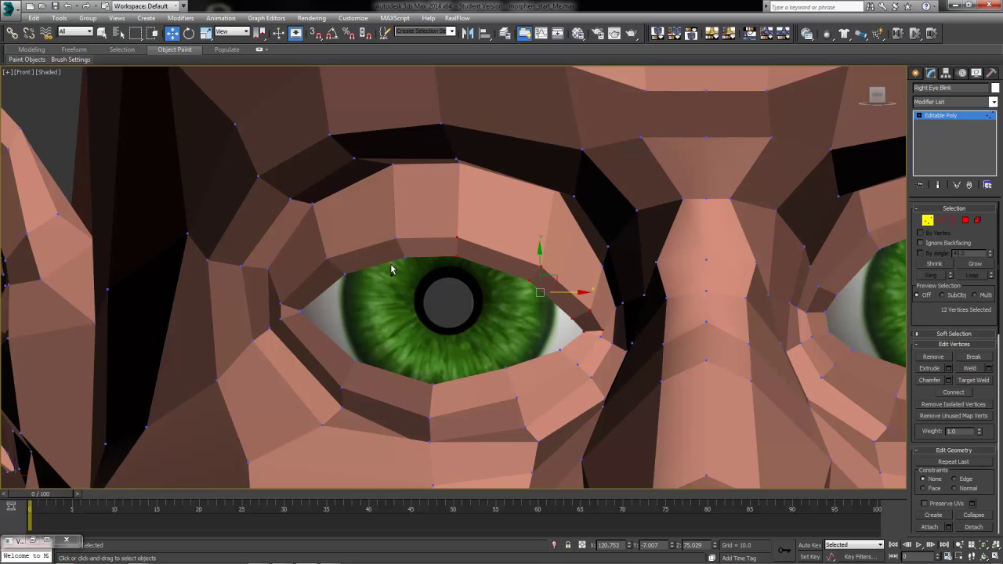
drag(389, 263, 415, 239)
ctrl+drag(323, 298, 359, 260)
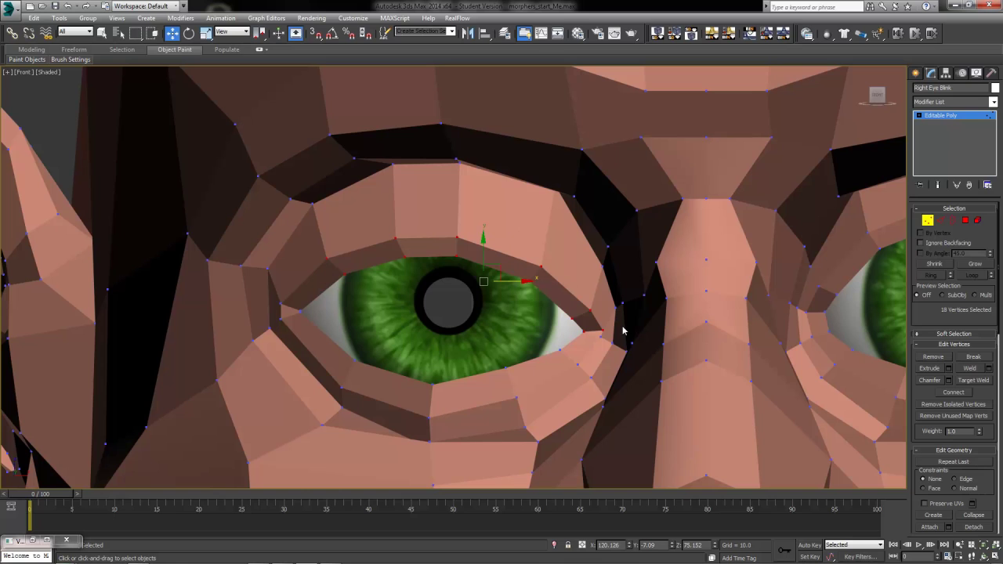
Deselect the inner-corner vertices in two stages, lowering the remaining upper-lid vertices by about 0.17 and then about 0.41
alt+drag(596, 342, 580, 356)
drag(461, 245, 459, 258)
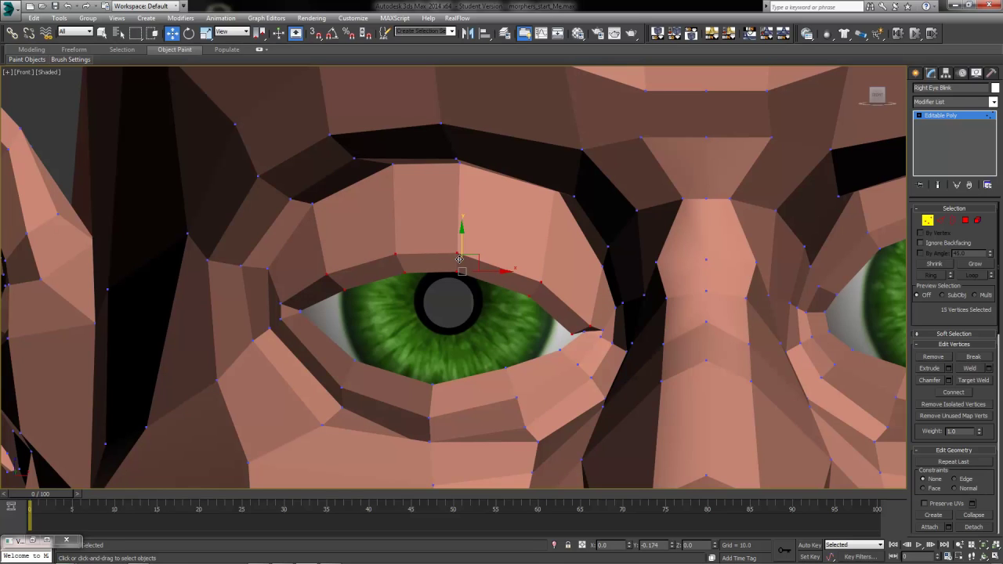
alt+drag(604, 329, 582, 373)
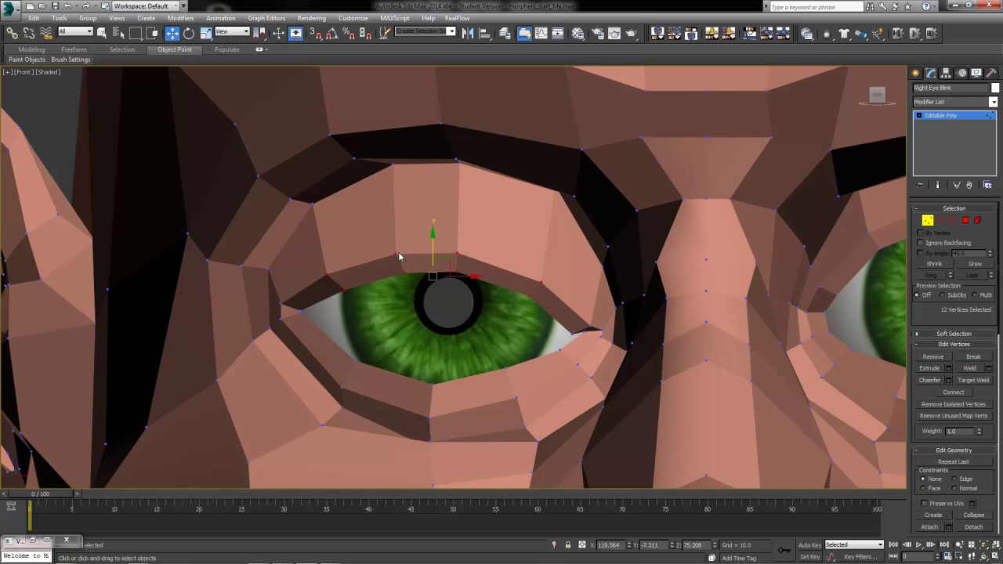
drag(433, 247, 422, 284)
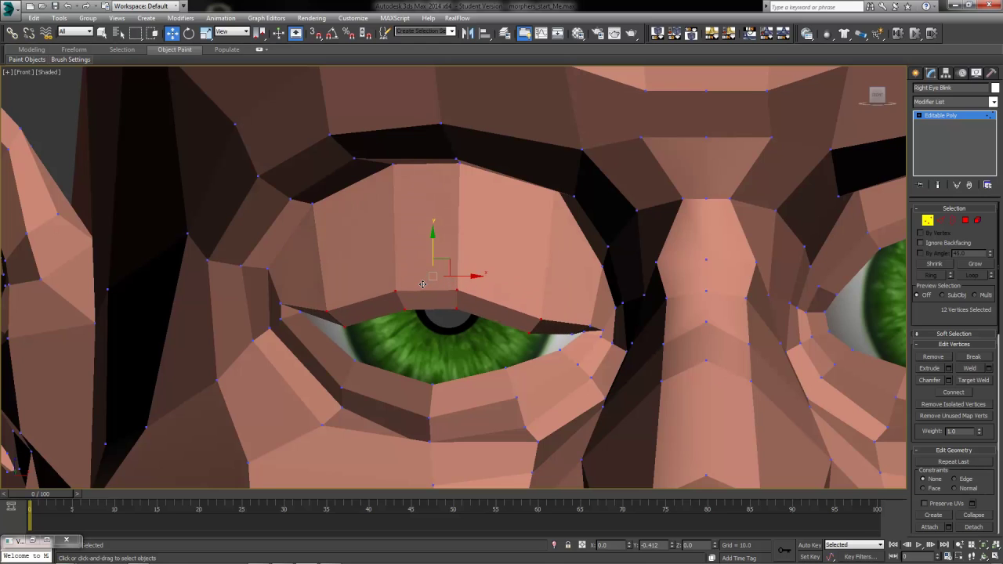
Lower the upper-lid vertices without the outer three slightly, then lower only the six middle ones by about 0.3
alt+drag(309, 351, 351, 309)
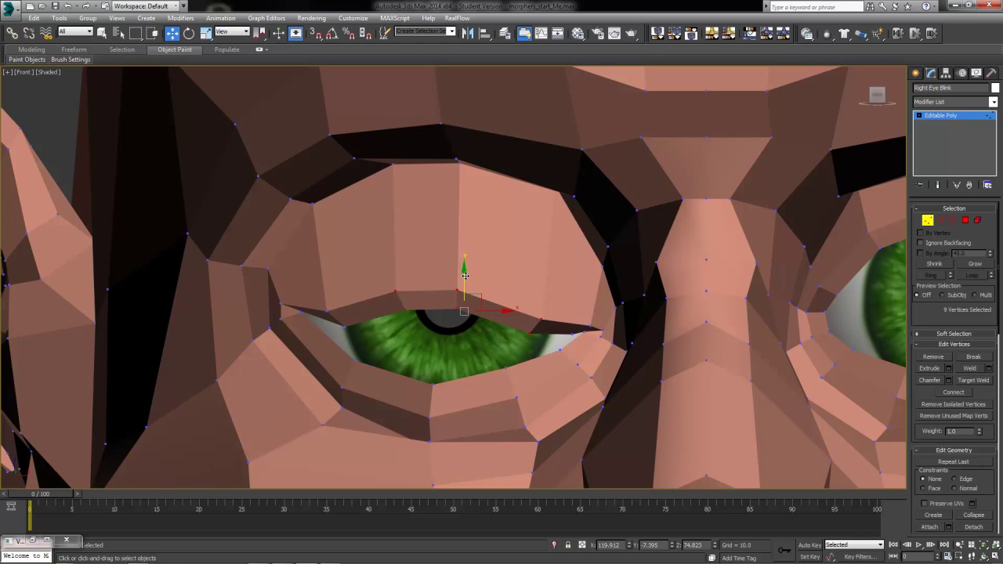
drag(463, 271, 463, 280)
drag(514, 353, 542, 341)
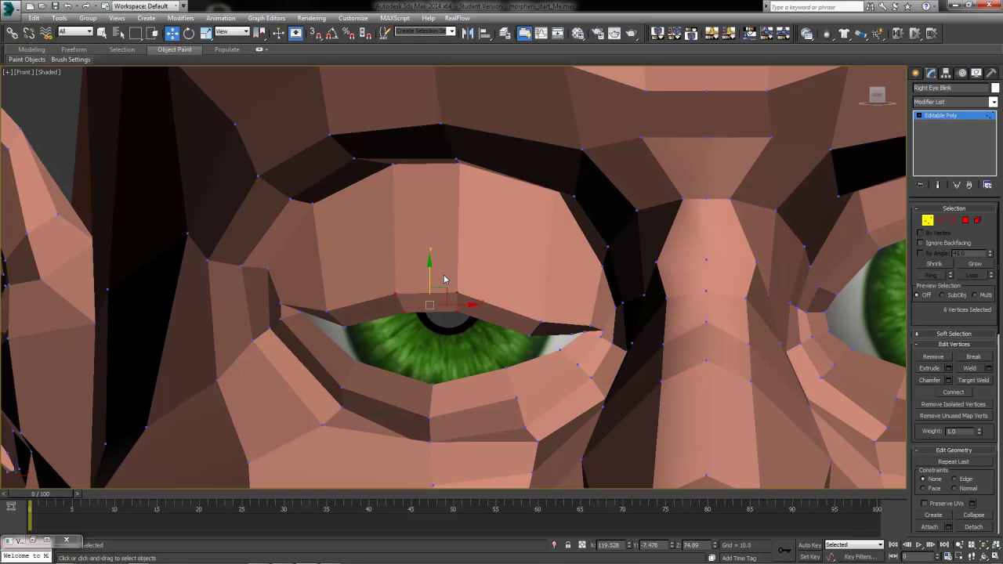
drag(429, 275, 427, 300)
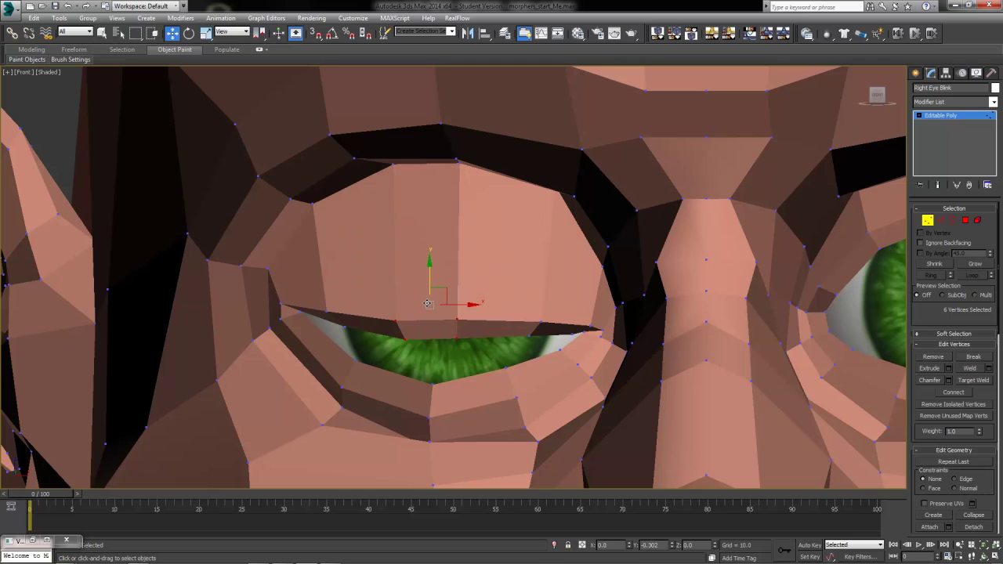
drag(427, 303, 427, 304)
Lower the upper-lid edge further: middle and inner vertices to about Z 74.51, outer-middle ones to 74.53, outer ones to 74.66
alt+drag(382, 363, 457, 309)
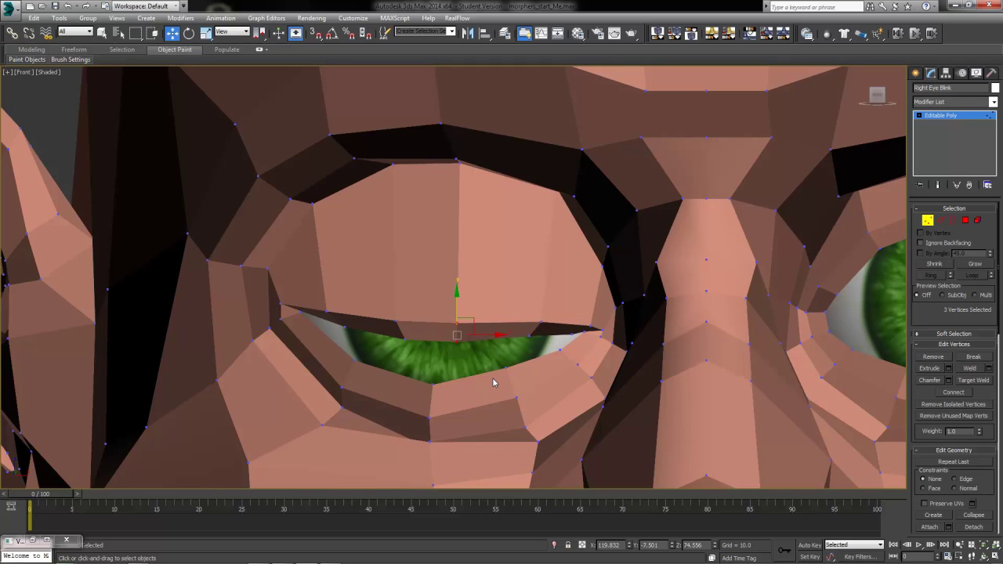
drag(505, 344, 496, 314)
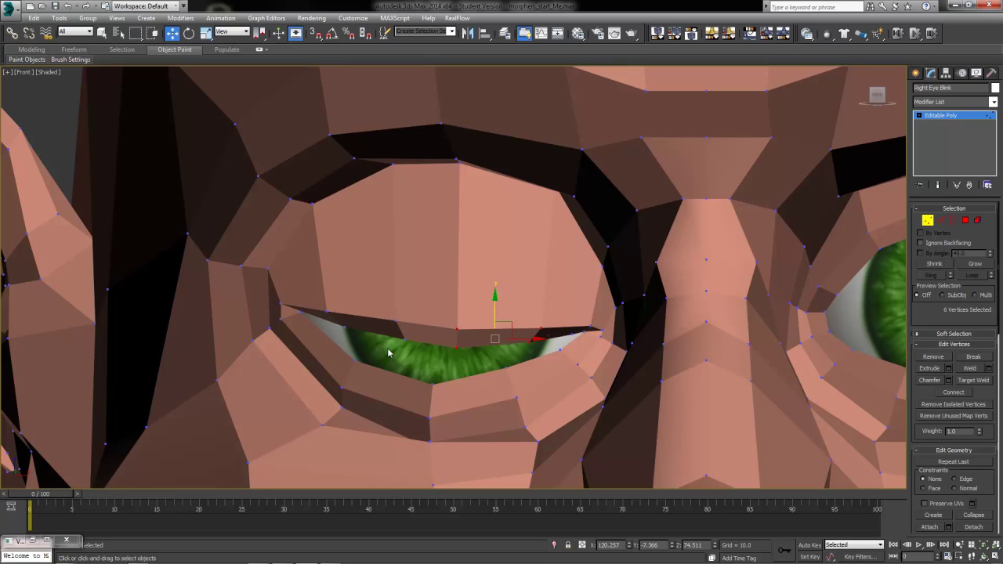
drag(388, 349, 402, 295)
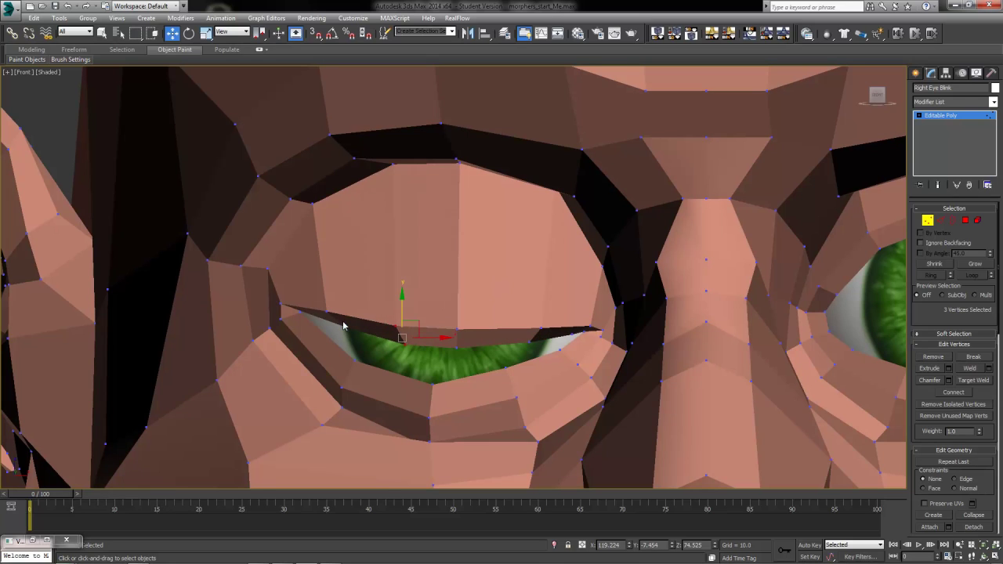
drag(327, 330, 336, 298)
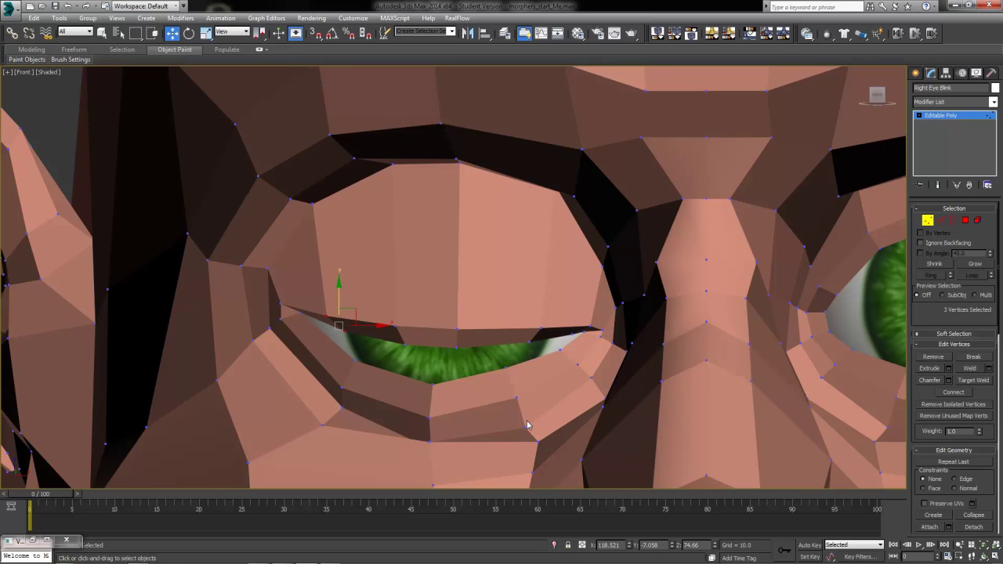
Select the twelve lower-lid vertices under the eye opening, try raising them to about Z 74.38, and undo that move
click(571, 356)
ctrl+click(577, 366)
ctrl+drag(495, 360, 515, 380)
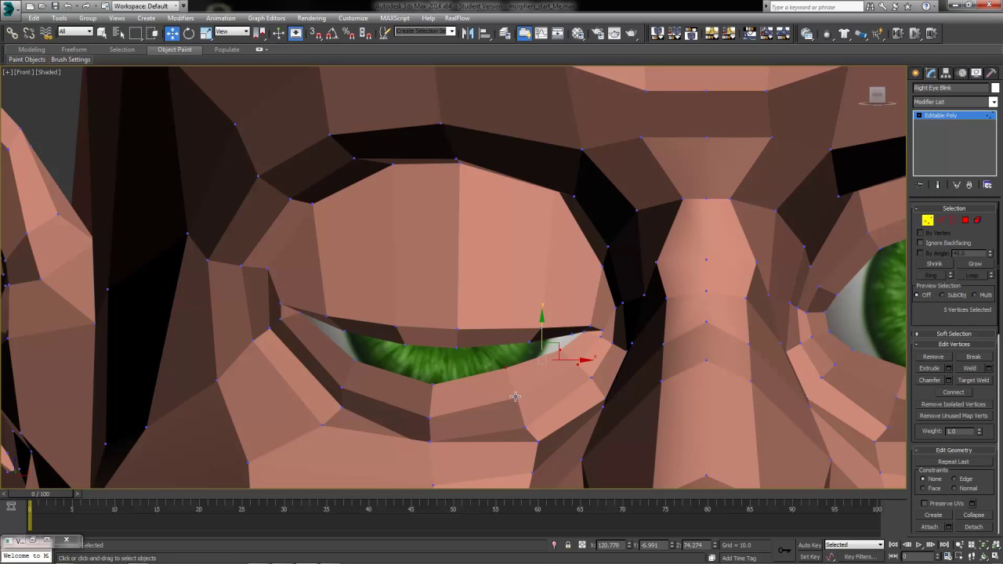
ctrl+click(515, 397)
ctrl+drag(426, 376, 444, 398)
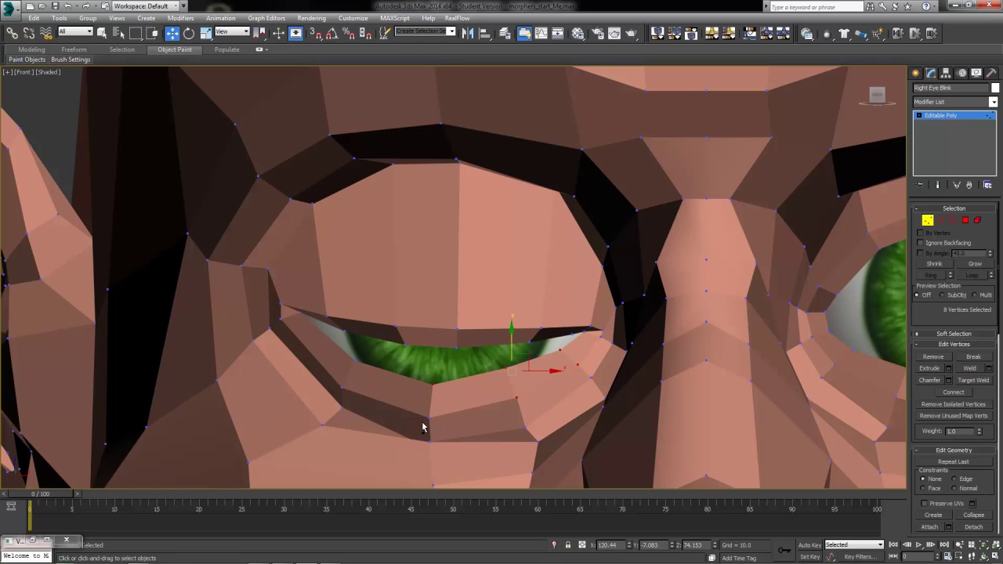
ctrl+click(429, 416)
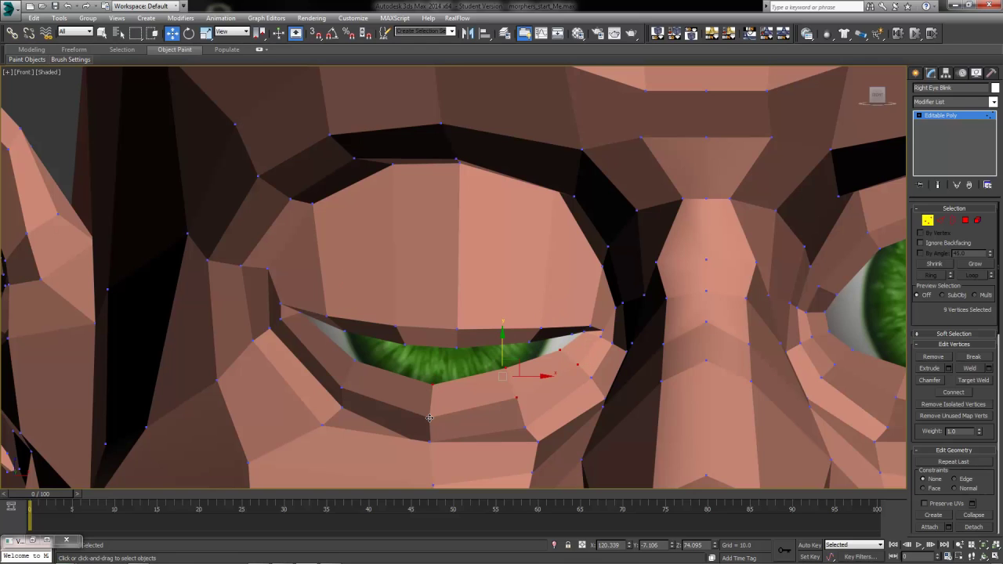
ctrl+click(364, 360)
ctrl+click(342, 388)
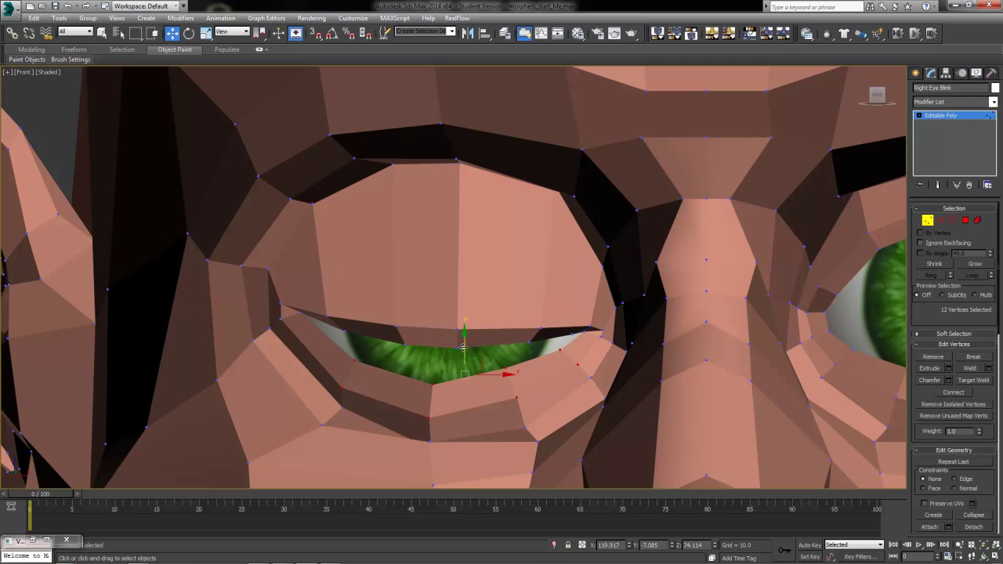
drag(463, 347, 457, 324)
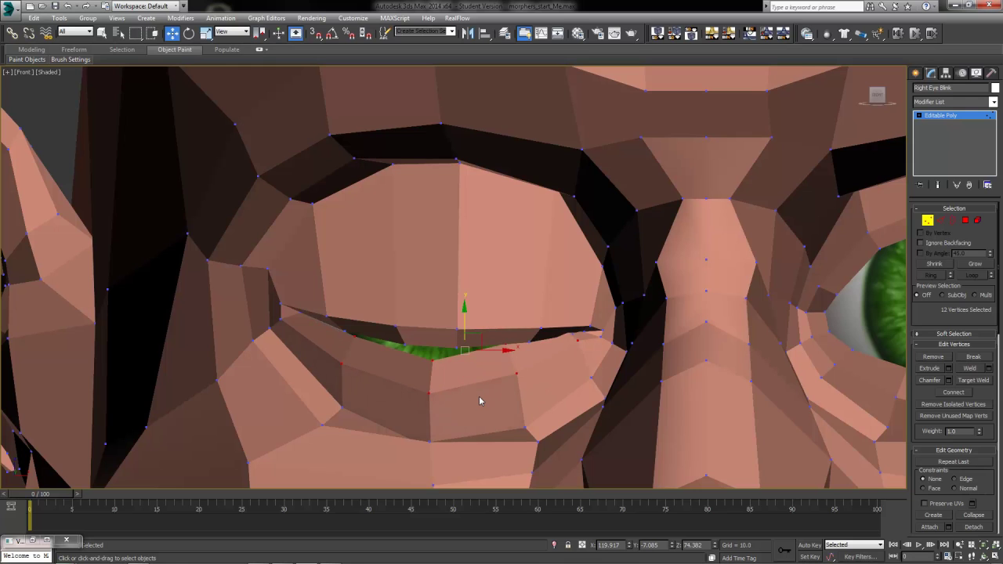
key(ctrl+z)
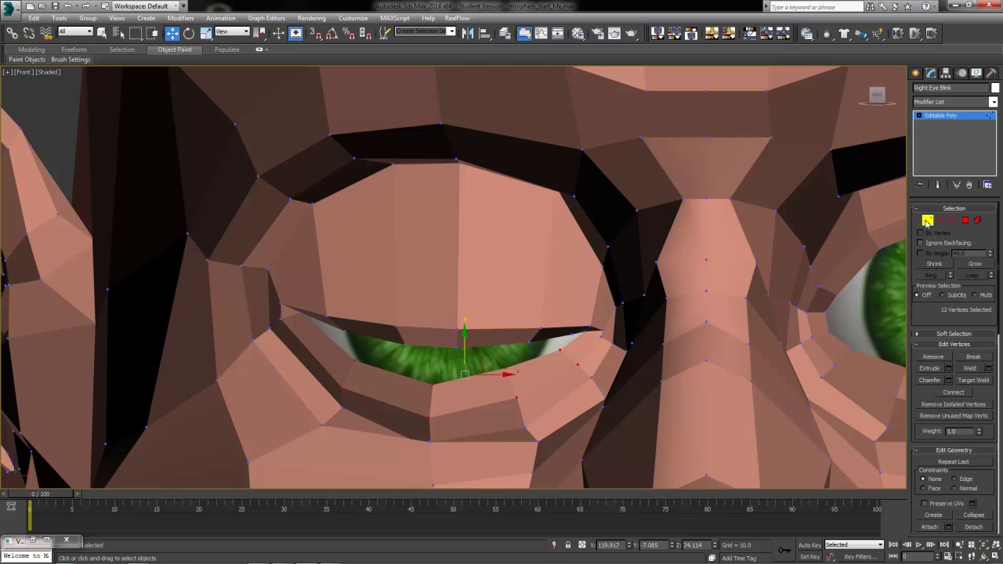
Leave vertex editing and apply a MeshSmooth modifier with 2 iterations to the Right Eye Blink head
click(928, 221)
click(978, 103)
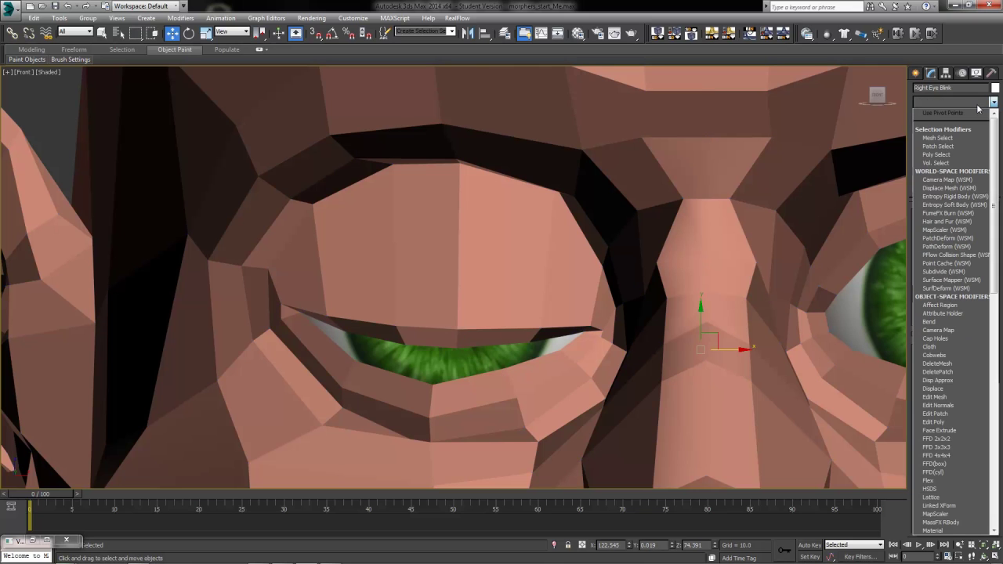
text(meshs)
key(Return)
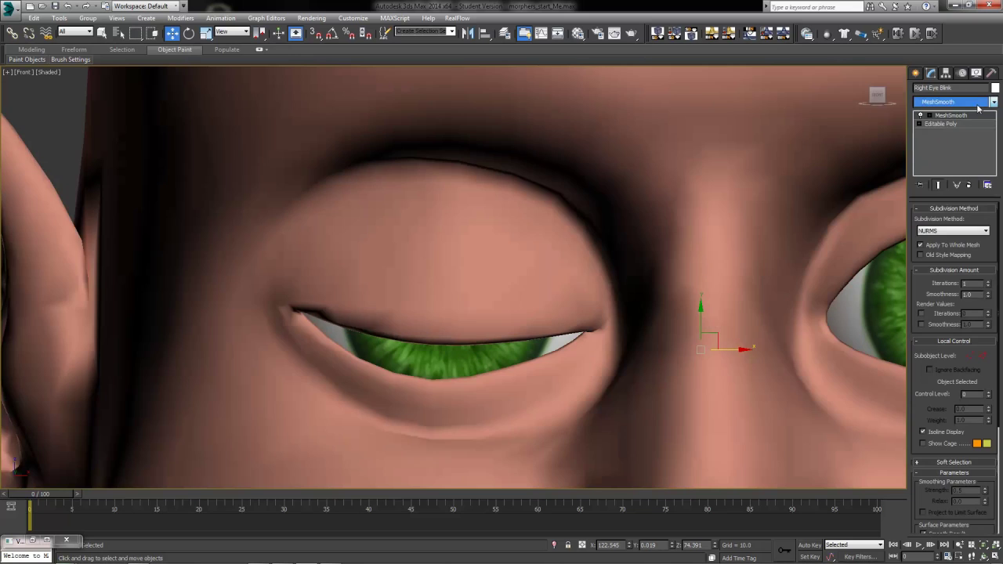
click(988, 283)
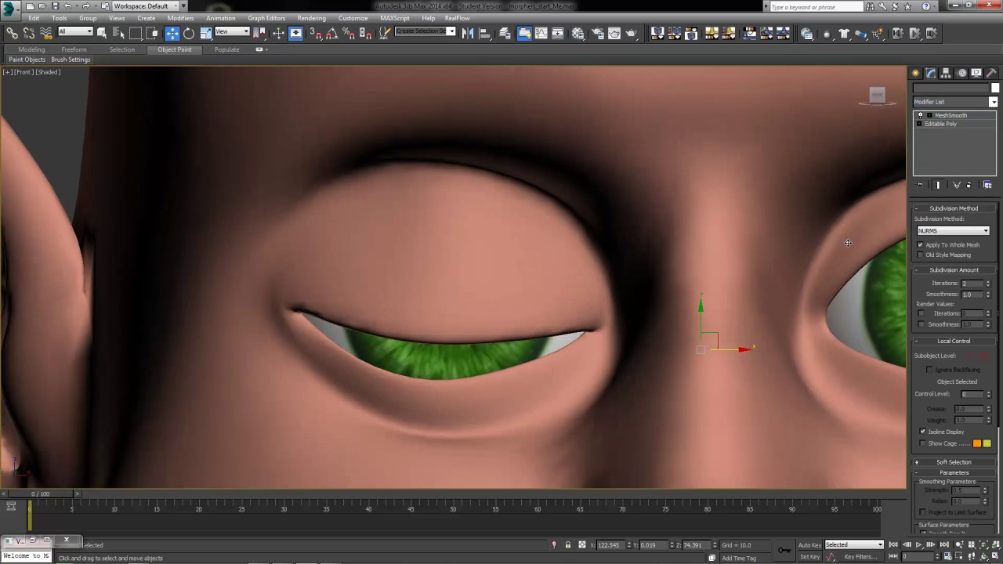
Return to vertex editing on the Editable Poly with the smoothed end result displayed
click(920, 124)
click(937, 132)
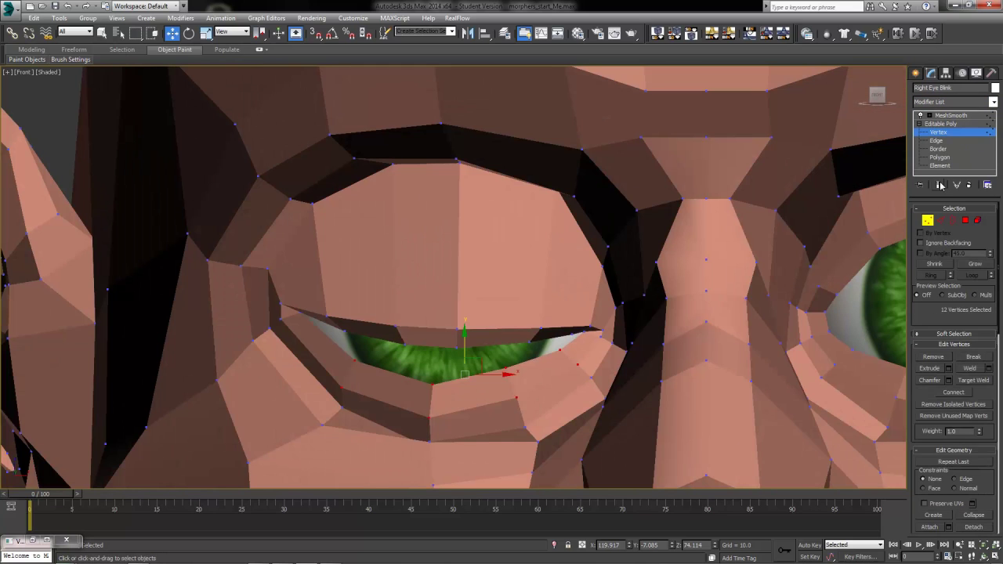
click(939, 185)
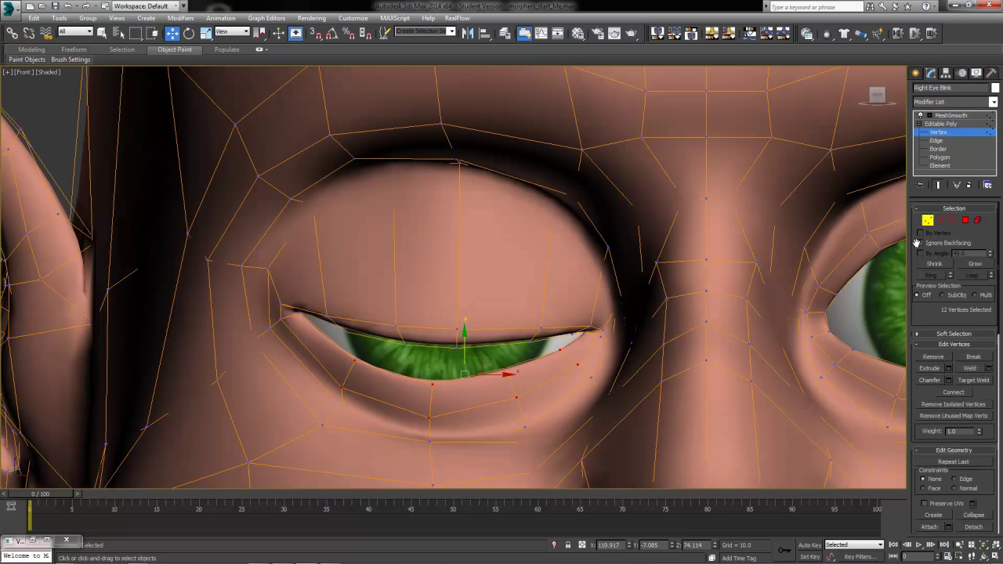
Raise the twelve lower-lid vertices to about Z 74.37, then raise all but the inner-corner three to about Z 74.48
drag(463, 350, 462, 318)
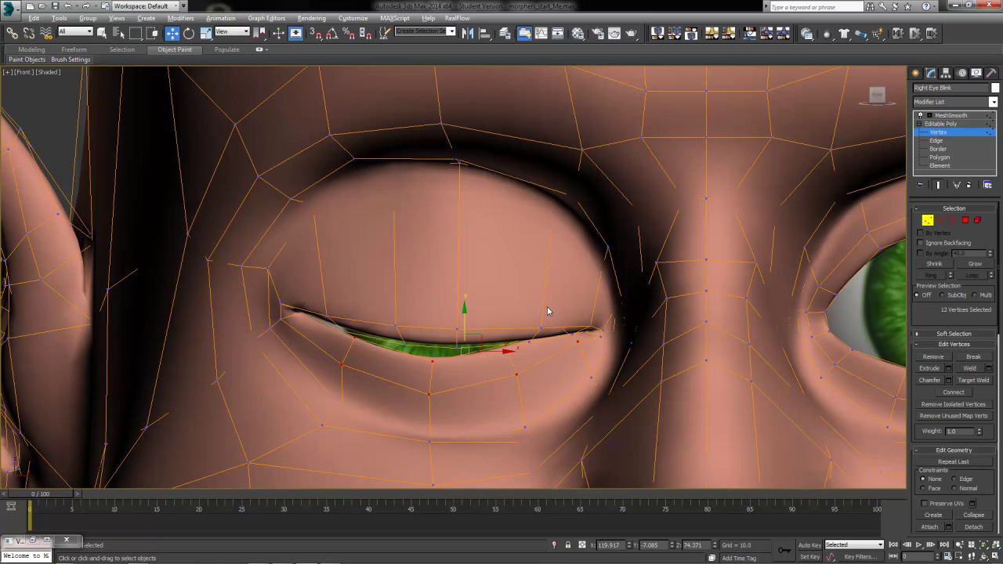
alt+drag(548, 307, 611, 358)
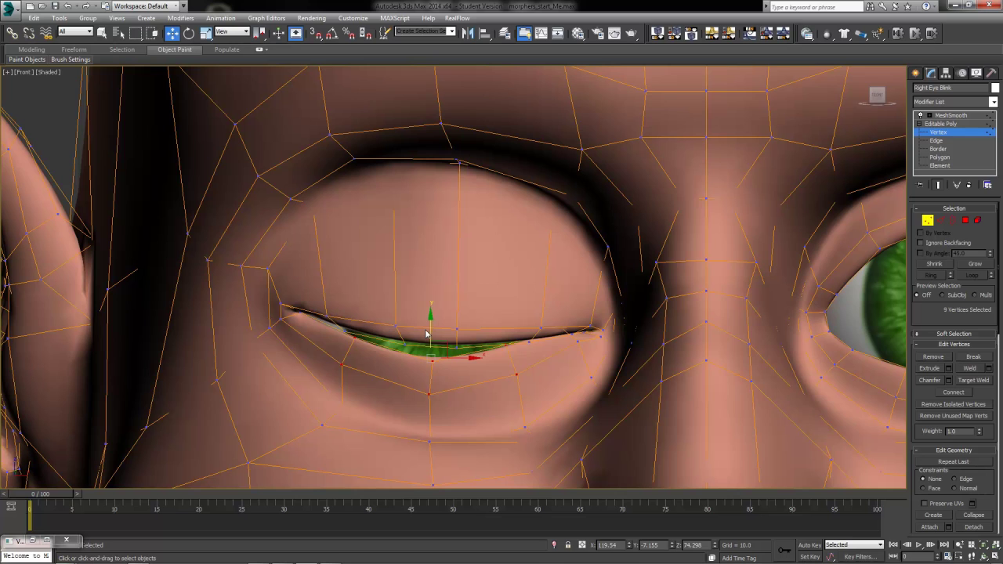
drag(426, 334, 432, 317)
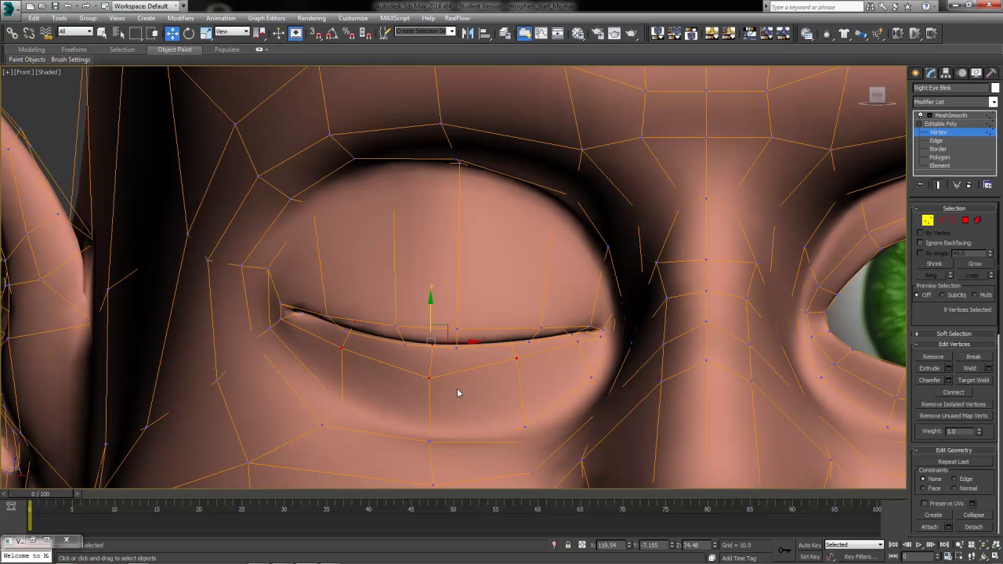
In the perspective view, move the nine selected lower-lid vertices forward to about Y -7.21
key(alt+w)
key(alt+w)
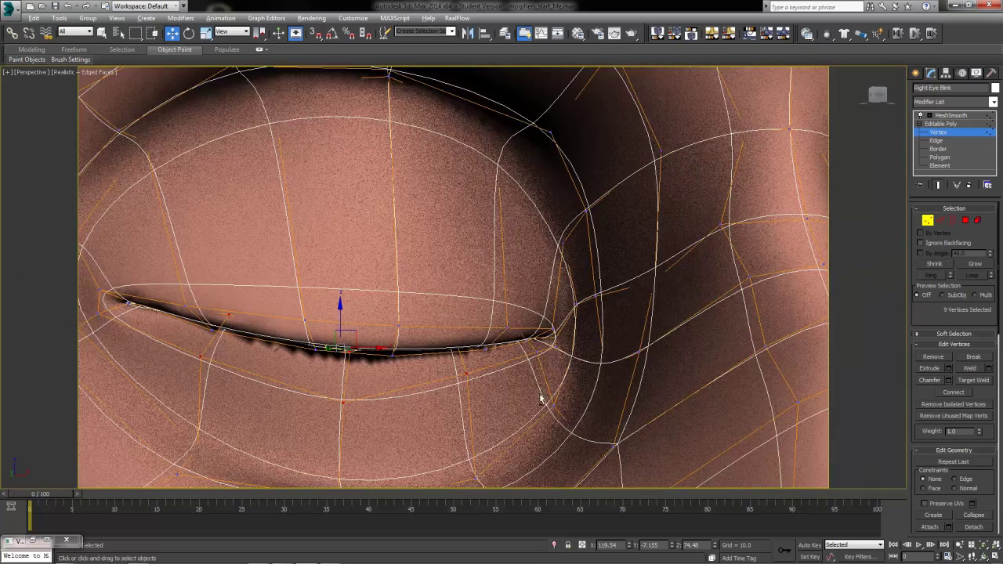
scroll(561, 369, up, 4)
scroll(344, 379, up, 3)
drag(251, 338, 269, 330)
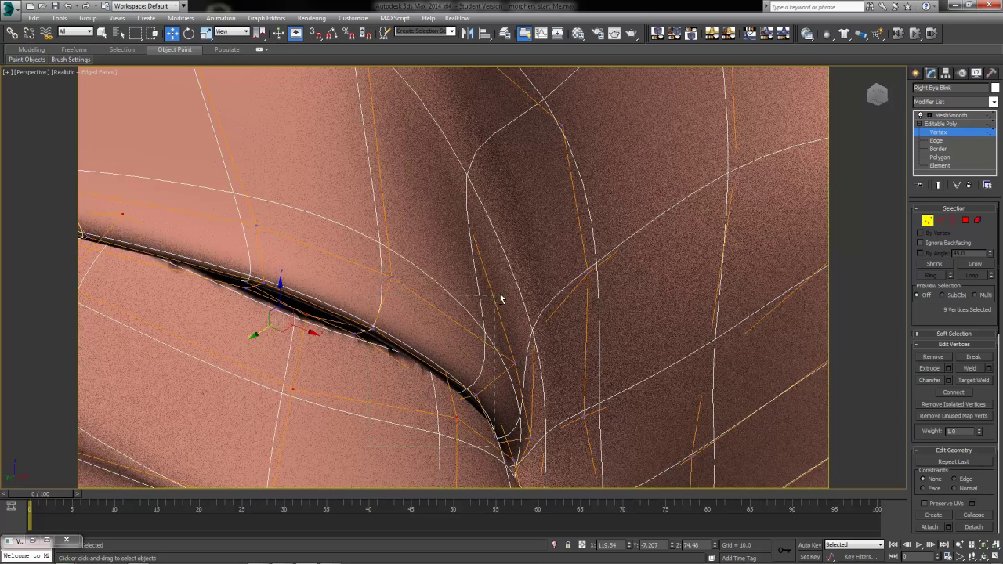
Keep only the three middle lower-lid vertices selected and move them to about Y -7.44 and Z 74.38 against the upper lid
drag(500, 298, 362, 351)
middle_drag(132, 344, 172, 336)
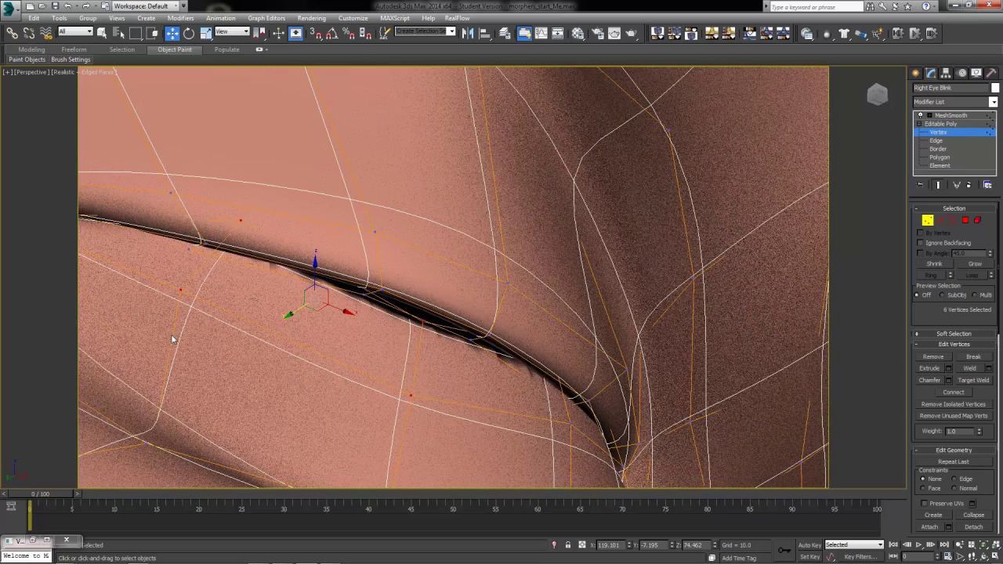
alt+drag(139, 332, 289, 187)
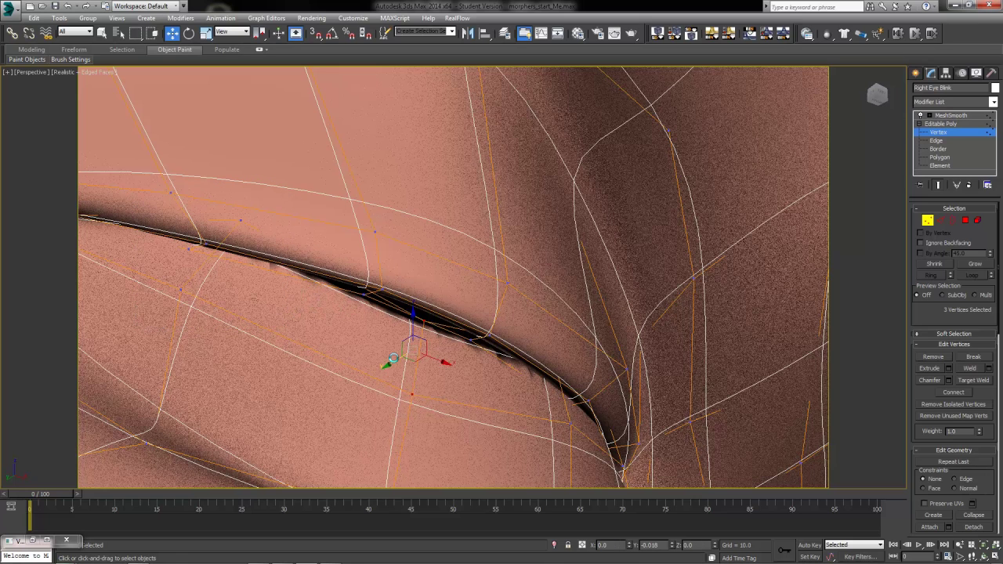
mouse_move(408, 354)
mouse_down()
mouse_move(436, 312)
mouse_move(424, 342)
mouse_up()
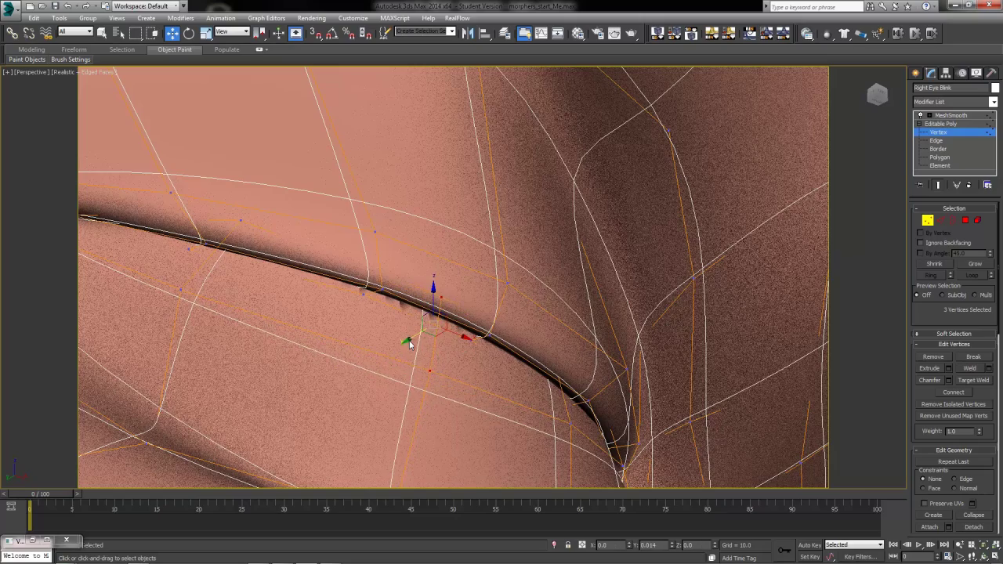
mouse_move(512, 391)
alt+middle_down()
mouse_move(483, 420)
mouse_move(524, 402)
alt+middle_up()
scroll(488, 412, down, 6)
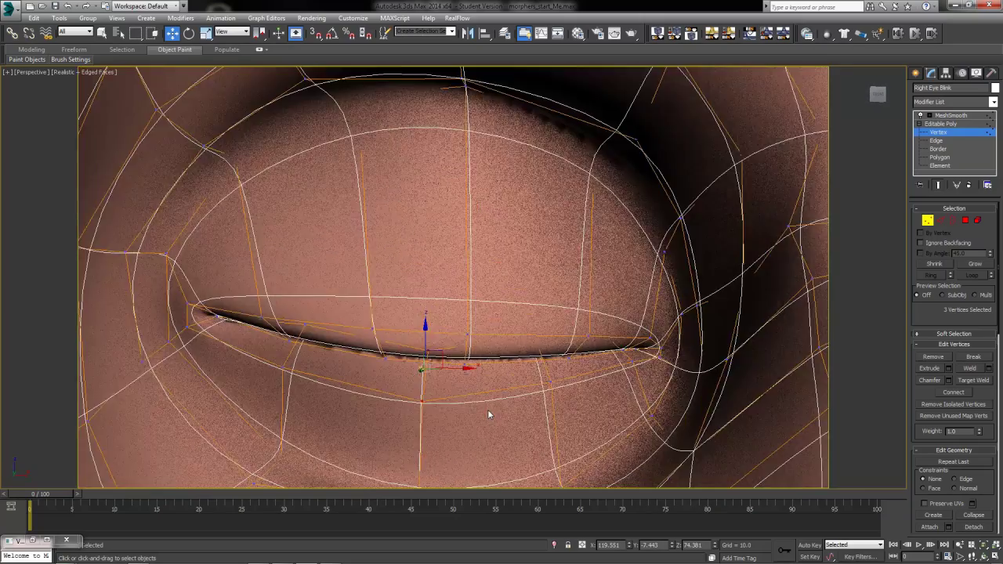
Leave vertex editing and remove the MeshSmooth modifier from the Right Eye Blink head
click(926, 220)
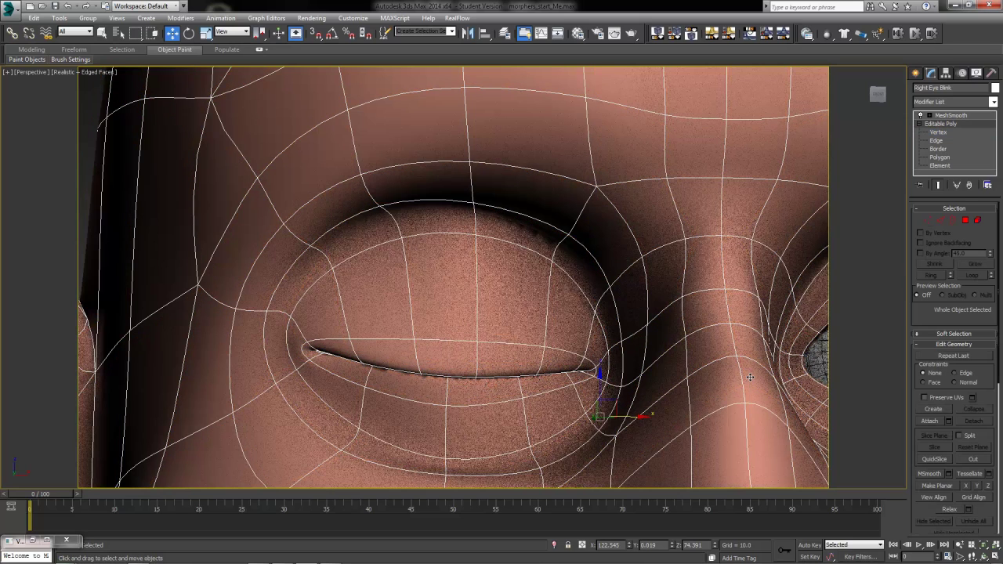
scroll(749, 378, down, 3)
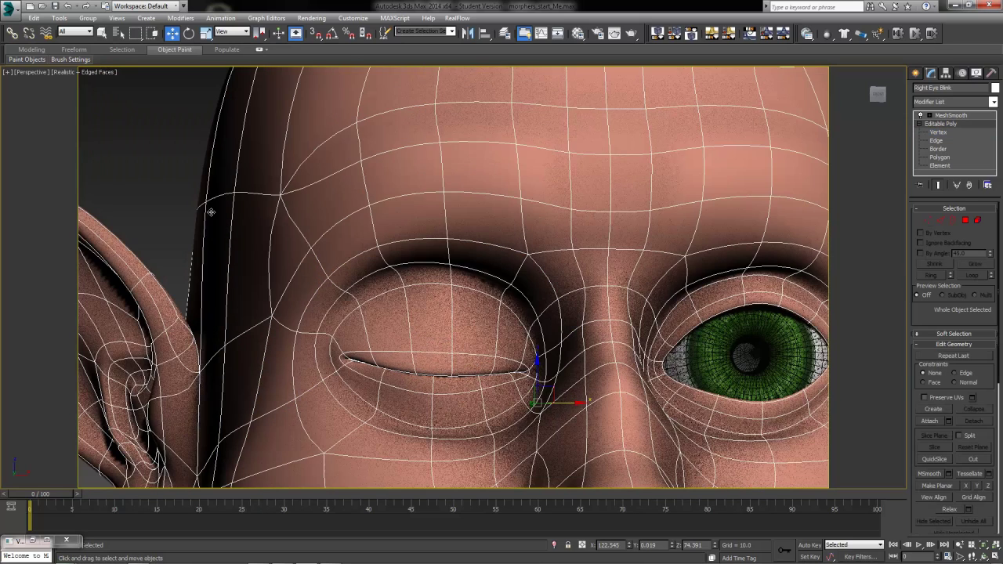
click(950, 115)
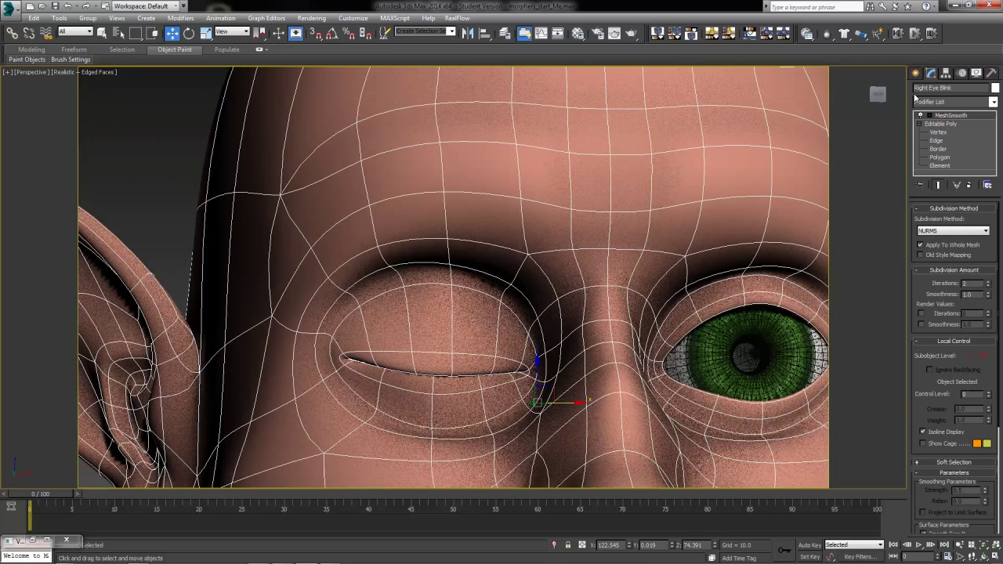
click(940, 88)
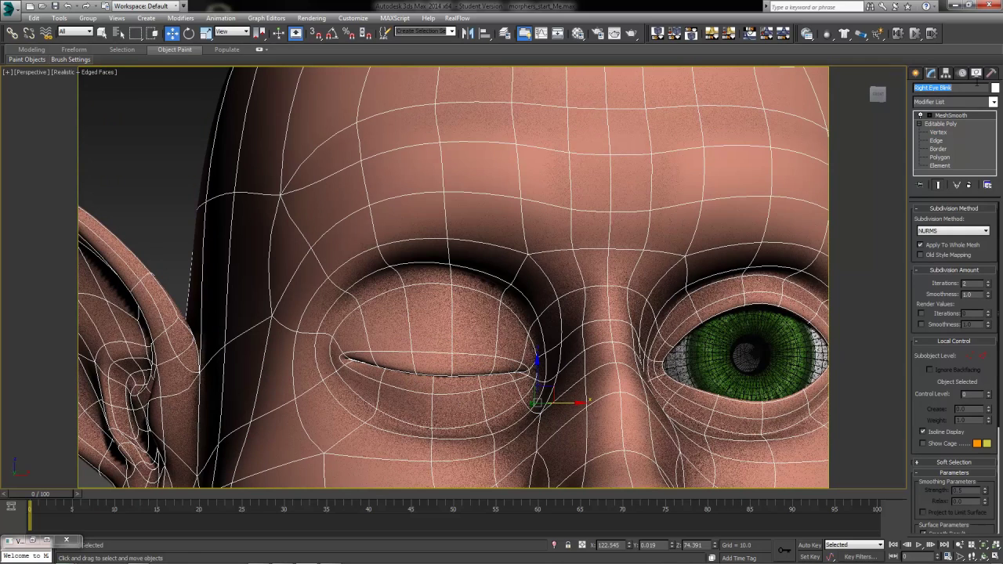
click(970, 185)
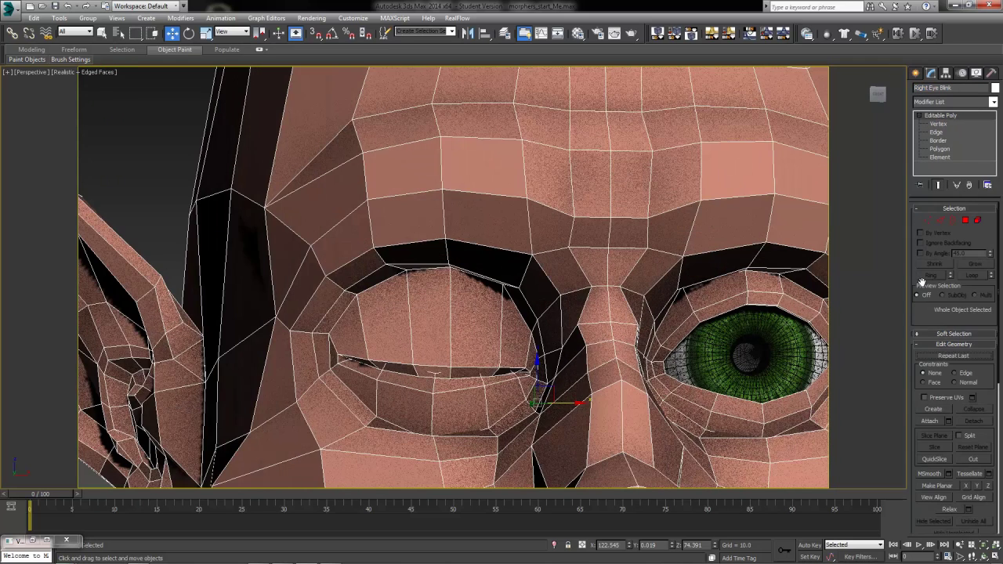
Examine the closed right eyelid on the unsmoothed Right Eye Blink head from close up and alongside the neighbouring heads
click(195, 176)
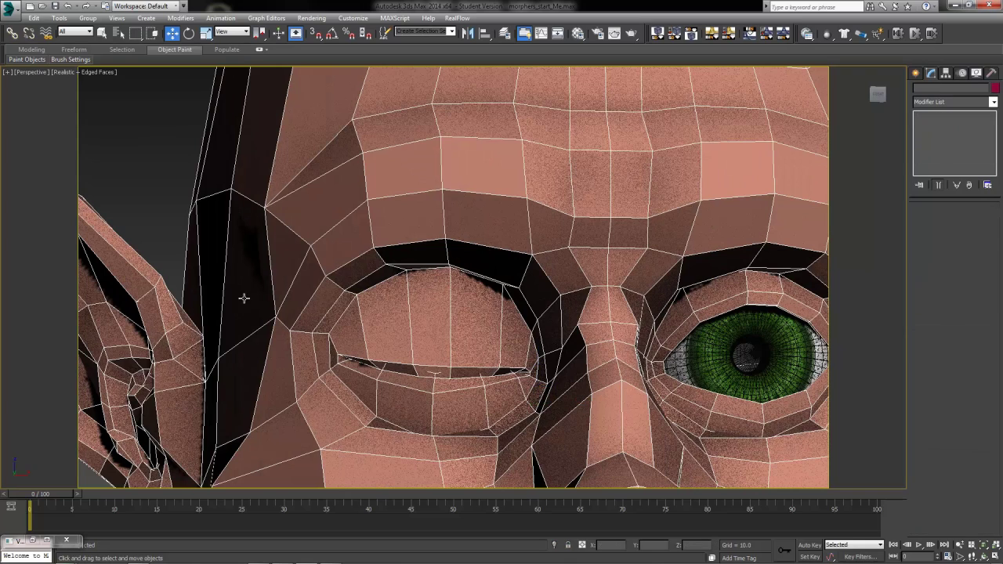
scroll(451, 400, down, 5)
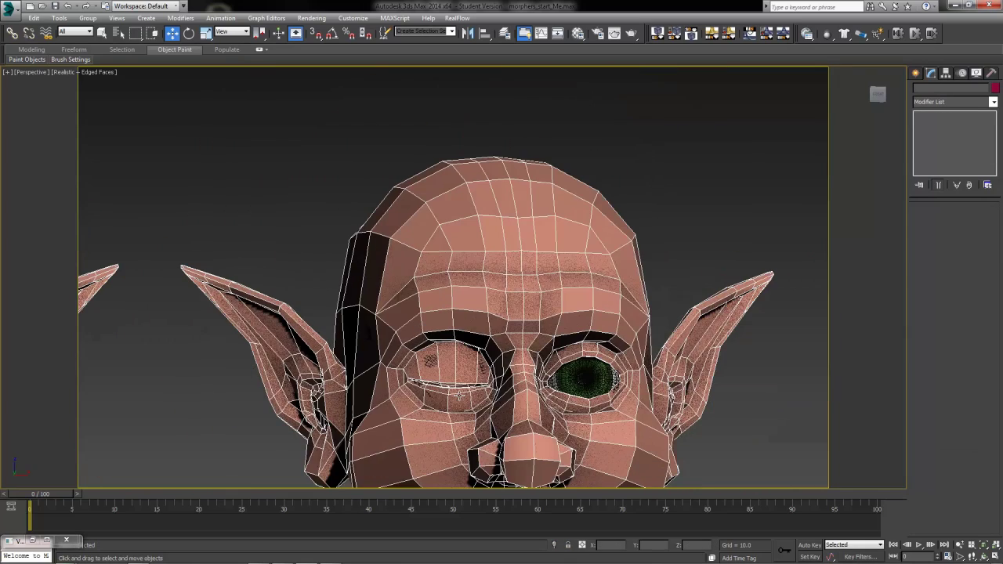
scroll(526, 331, up, 2)
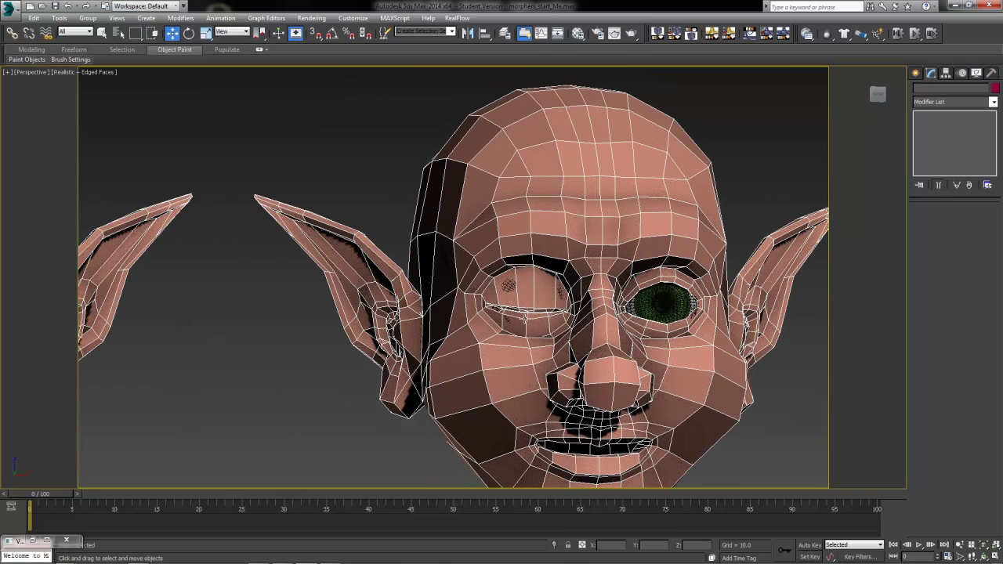
click(508, 287)
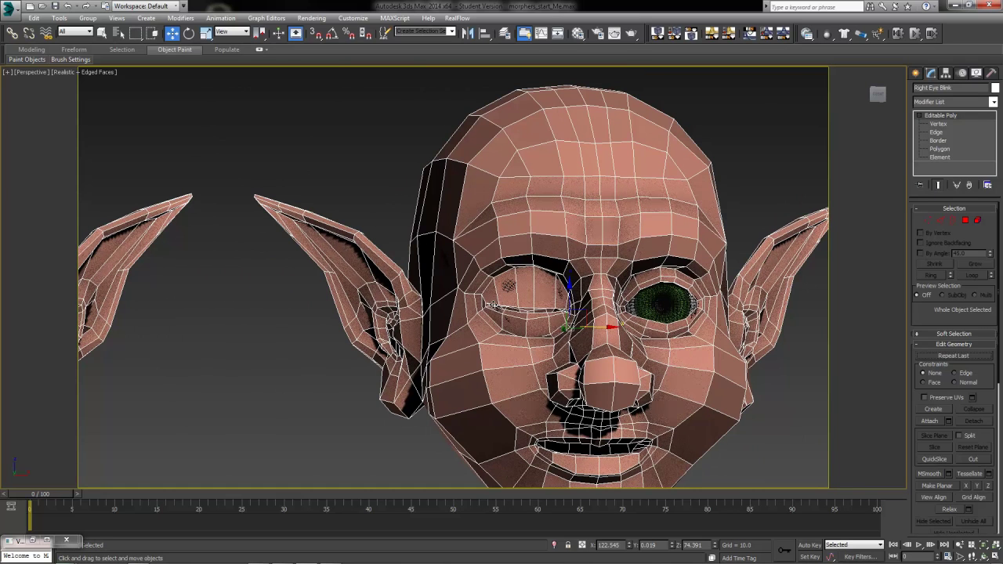
scroll(550, 329, down, 6)
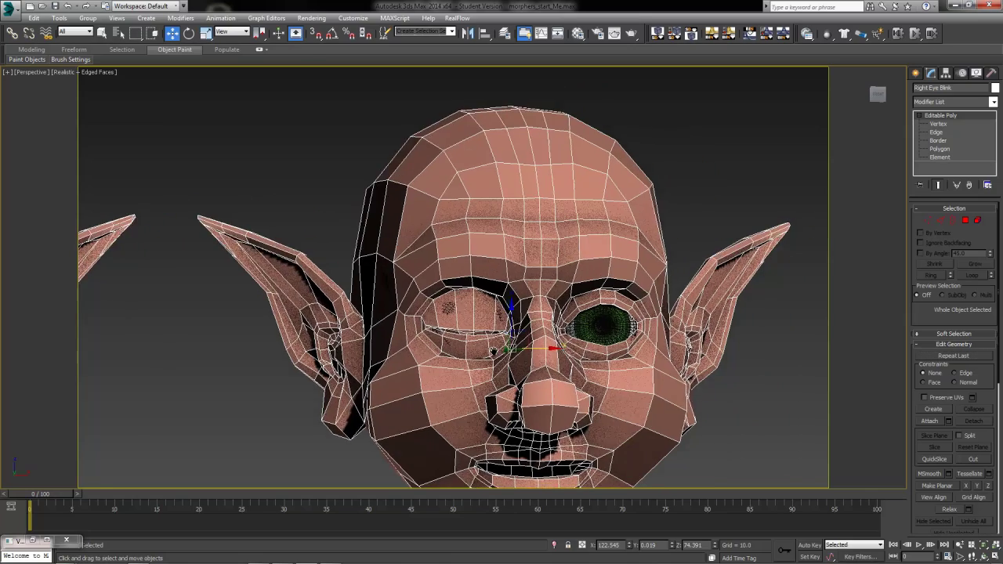
scroll(502, 345, up, 8)
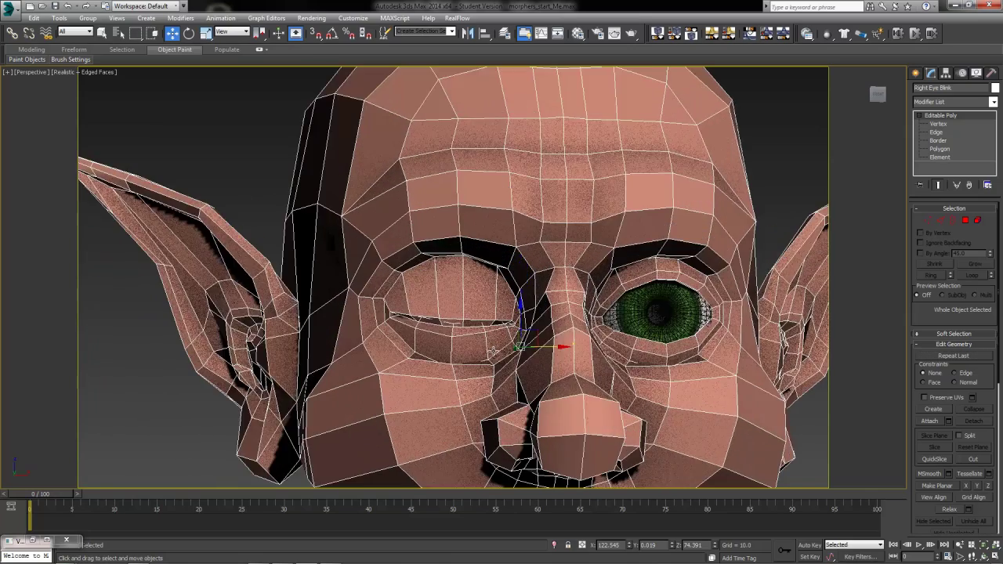
scroll(501, 344, down, 10)
scroll(498, 347, up, 7)
scroll(494, 351, down, 7)
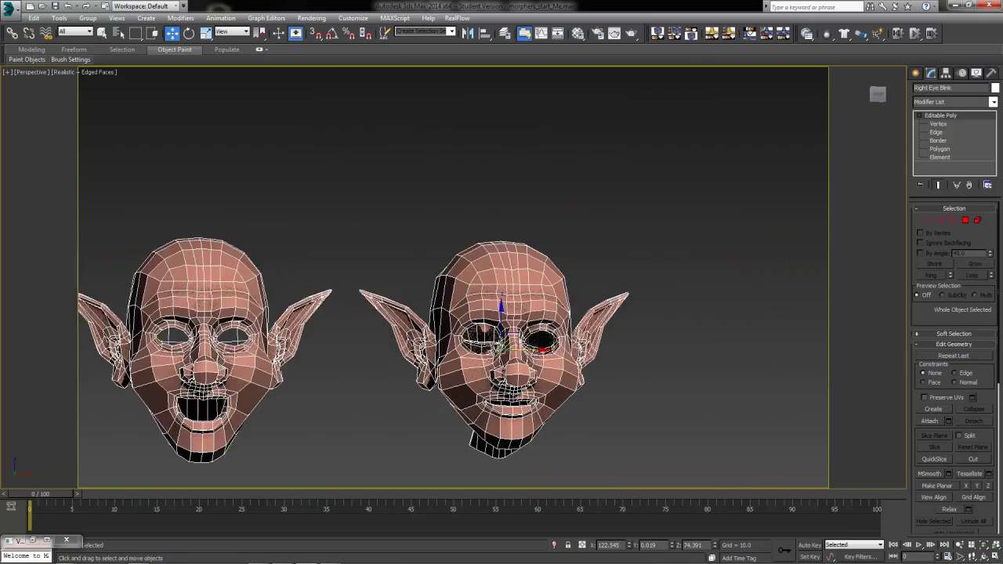
scroll(493, 351, up, 5)
scroll(493, 350, down, 5)
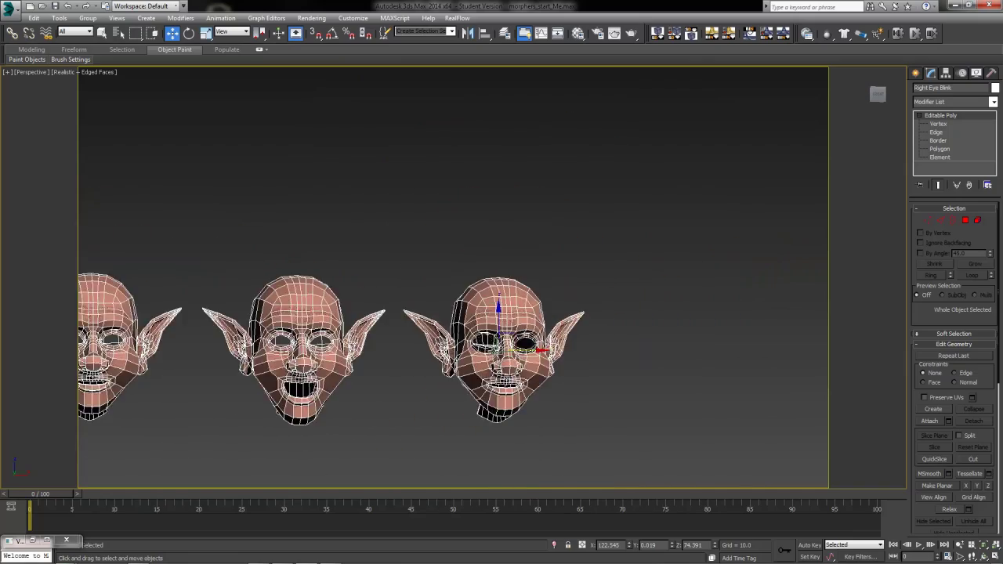
scroll(493, 351, up, 10)
scroll(493, 351, down, 7)
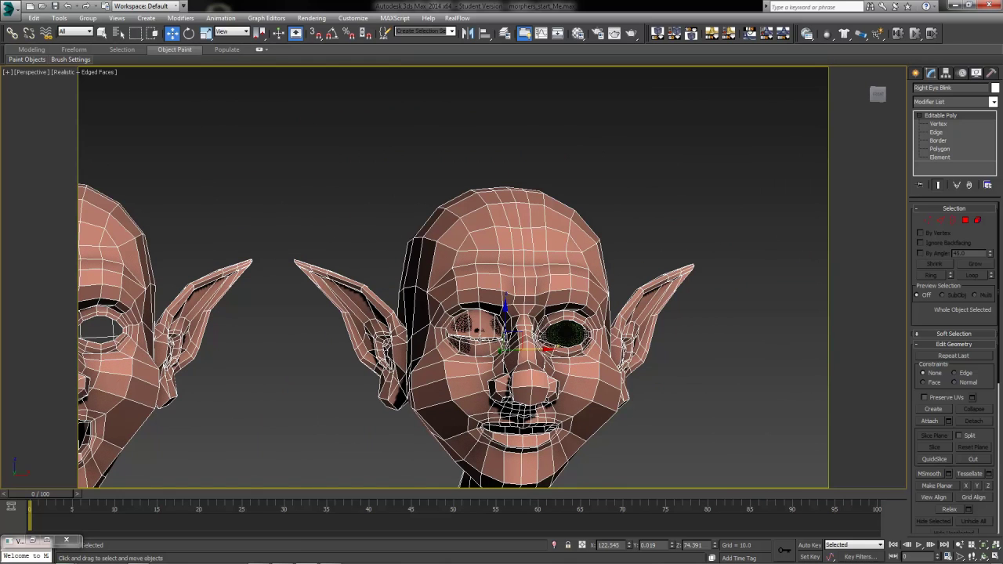
Turn off Edged Faces in the perspective viewport, leaving Realistic shading
middle_drag(348, 378, 471, 370)
scroll(471, 370, up, 3)
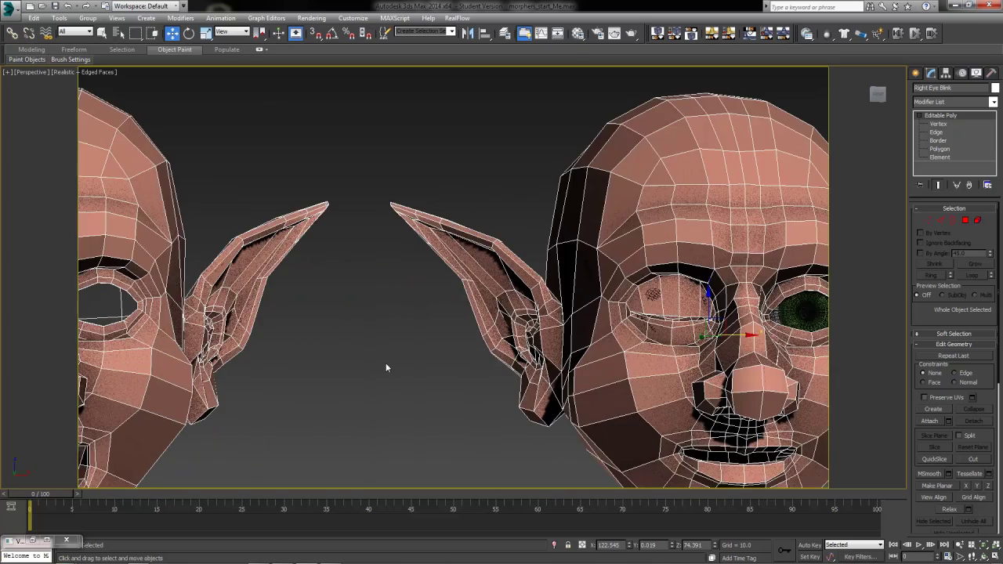
middle_drag(382, 363, 545, 357)
scroll(539, 359, down, 6)
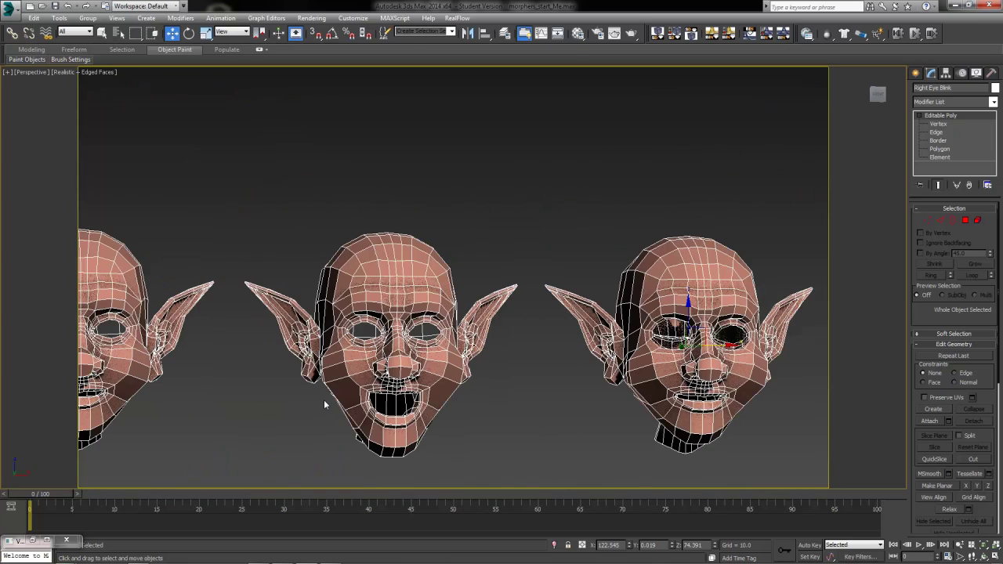
scroll(107, 115, up, 2)
click(97, 72)
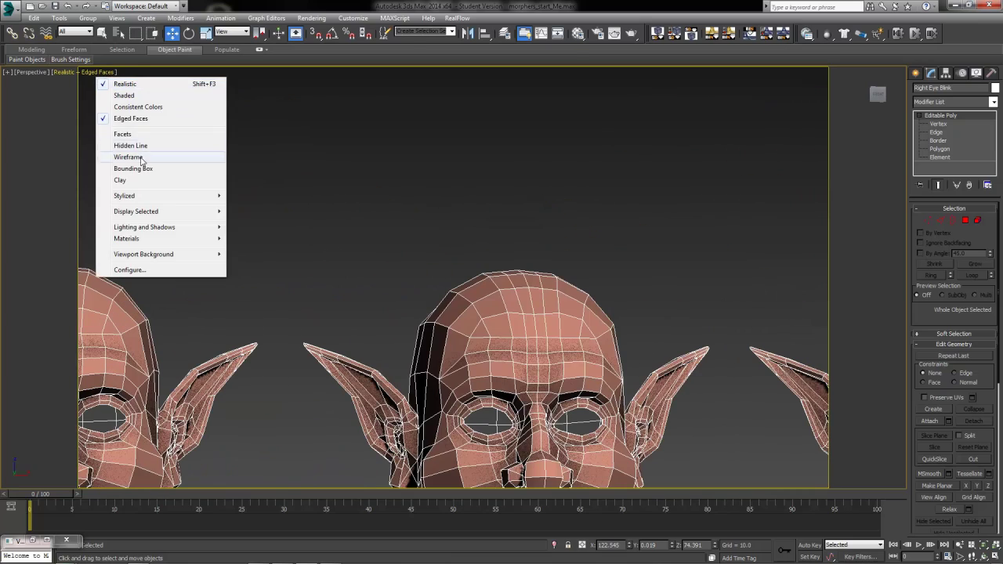
click(134, 118)
Select the original smoothed Elf head and frame its face in the perspective view
scroll(517, 342, down, 5)
middle_drag(517, 342, 658, 376)
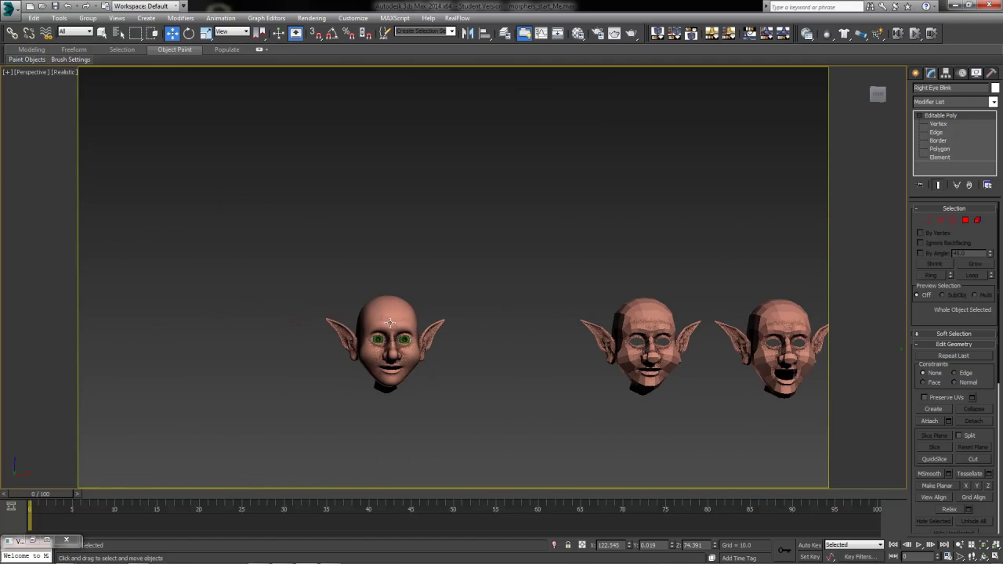
click(447, 368)
key(z)
scroll(448, 373, up, 2)
middle_drag(557, 386, 712, 411)
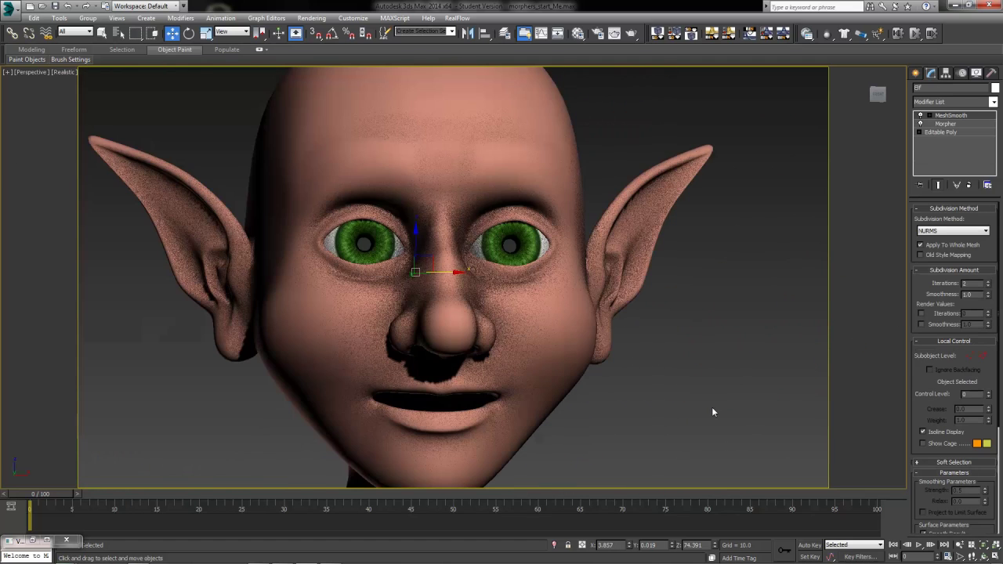
In the Elf's Morpher modifier, load the Right Eye Blink object from the scene into the second channel
click(948, 126)
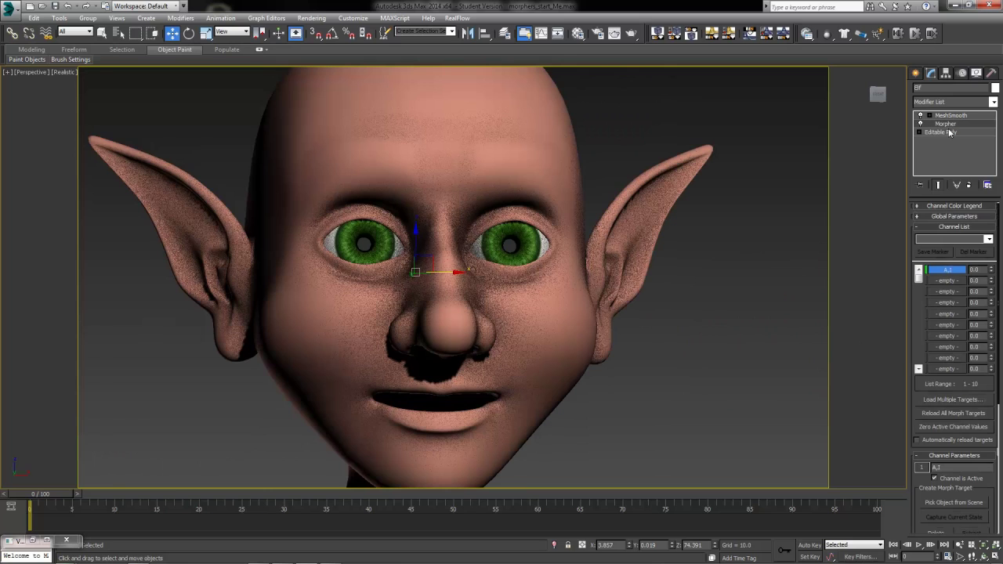
click(948, 281)
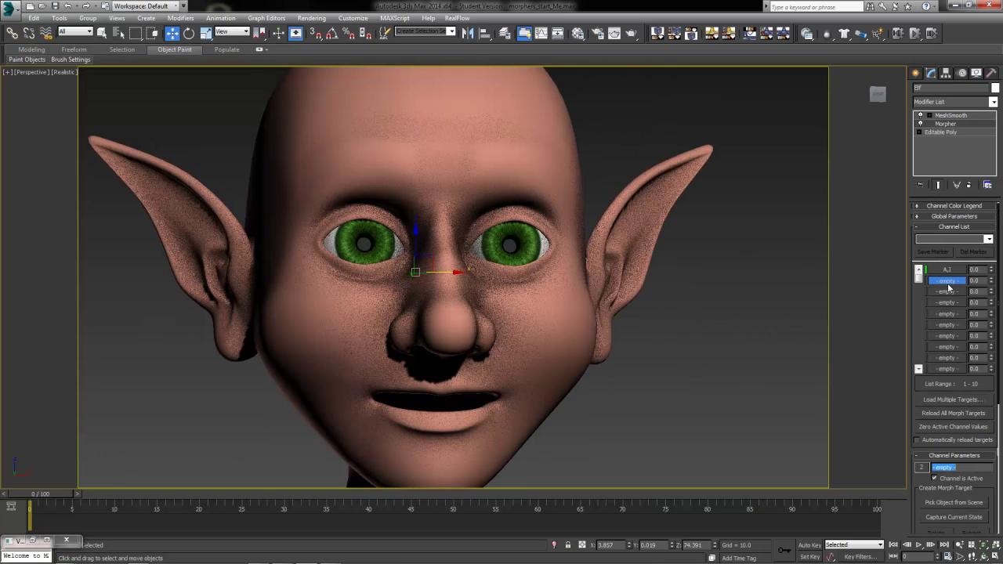
right_click(948, 283)
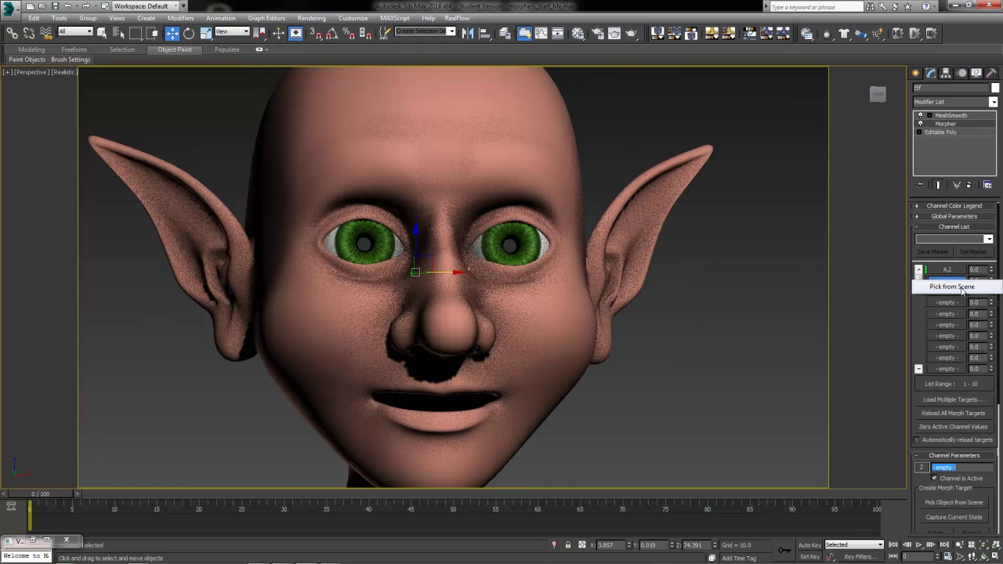
click(949, 286)
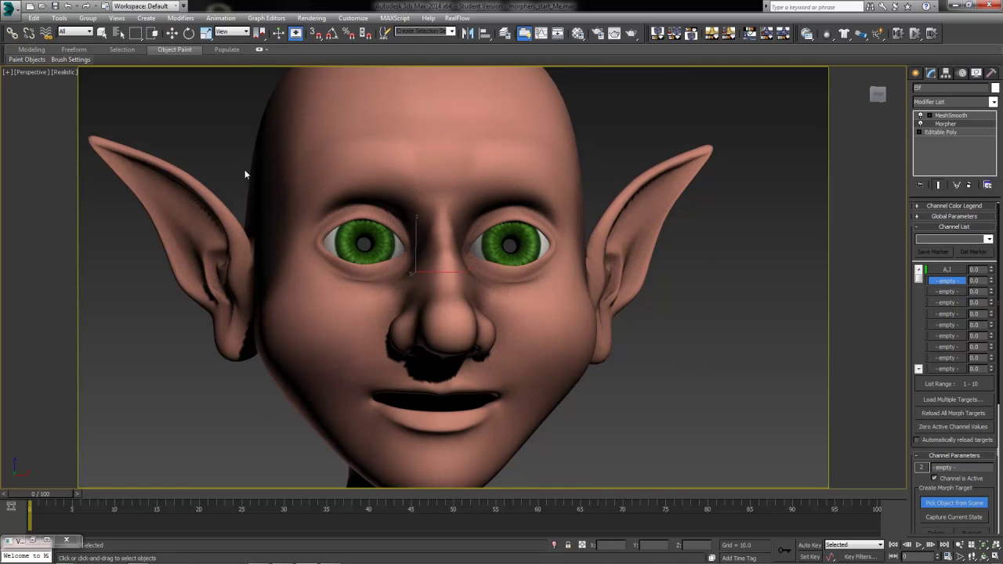
click(118, 32)
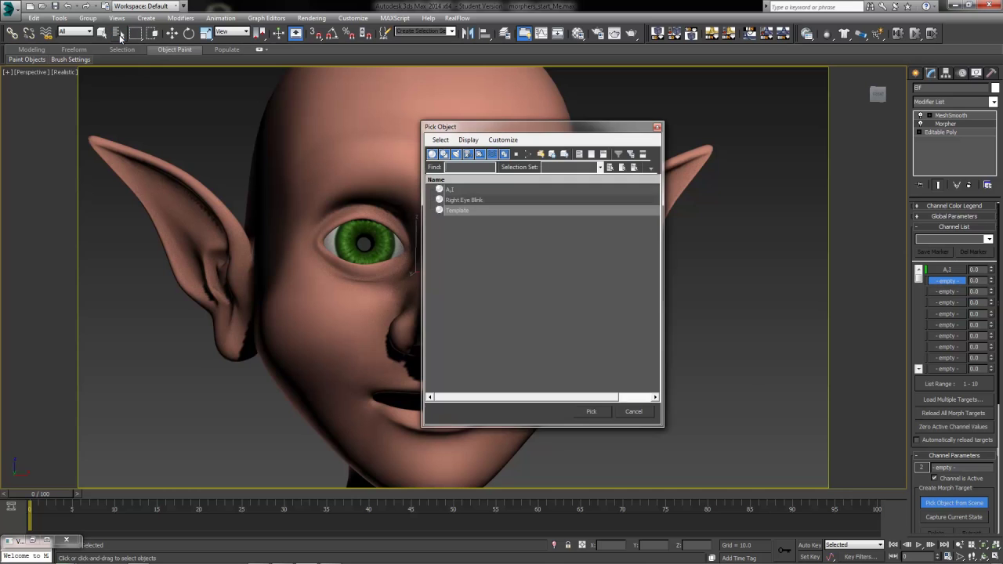
click(487, 200)
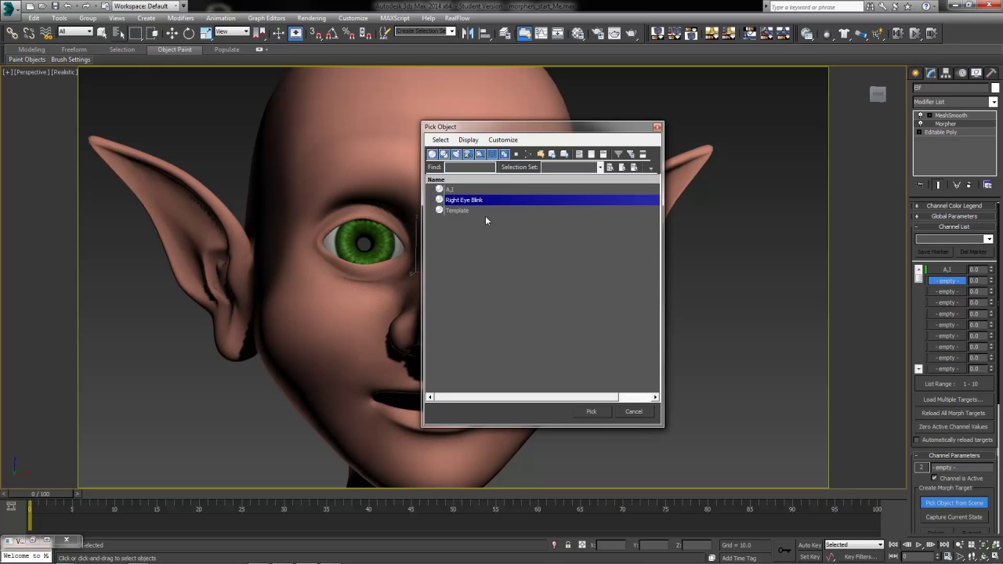
click(596, 413)
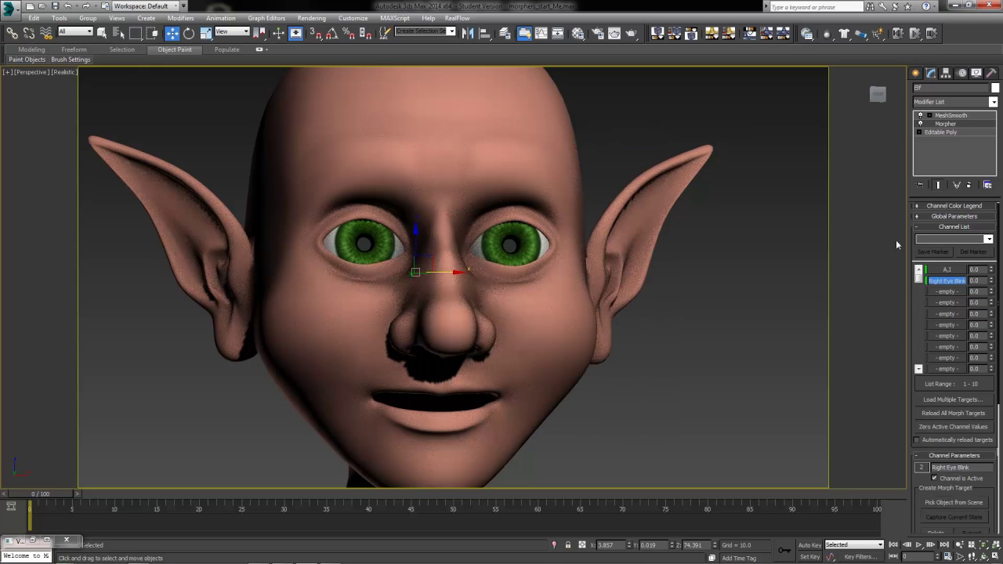
Scrub the Right Eye Blink channel to preview the blink on the Elf, returning its value to 0.0
drag(989, 286, 947, 368)
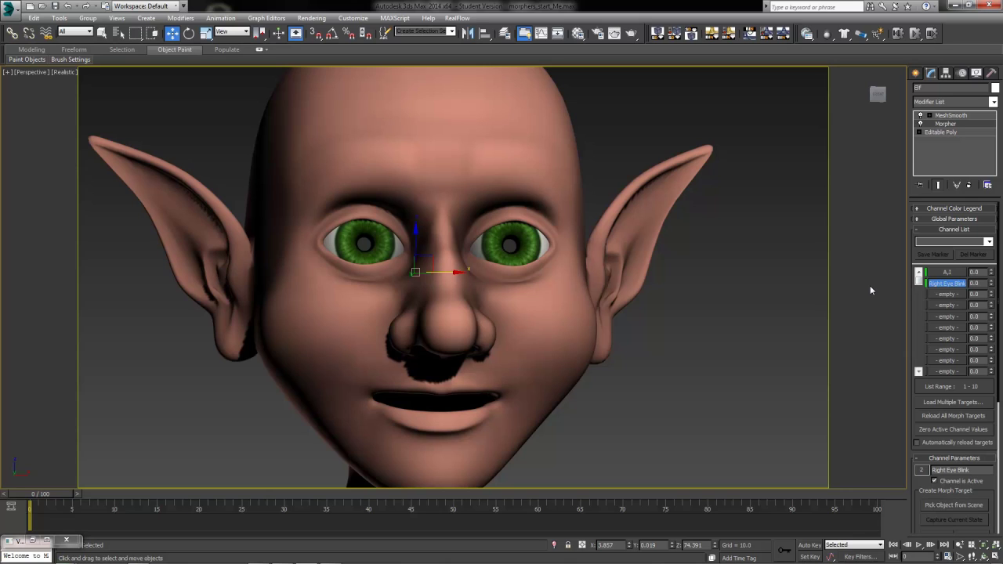
mouse_move(918, 279)
mouse_down()
mouse_move(920, 298)
mouse_move(918, 274)
mouse_up()
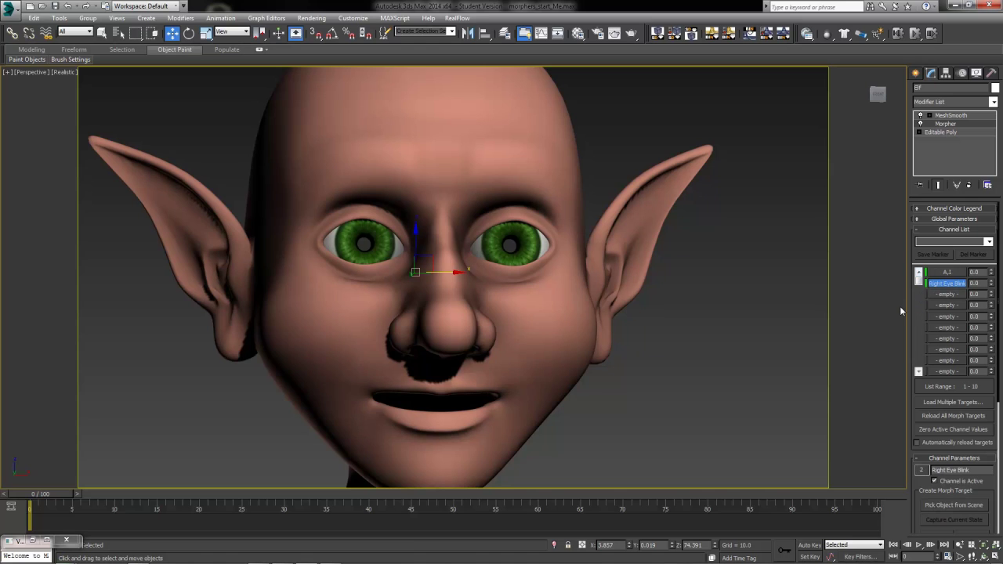